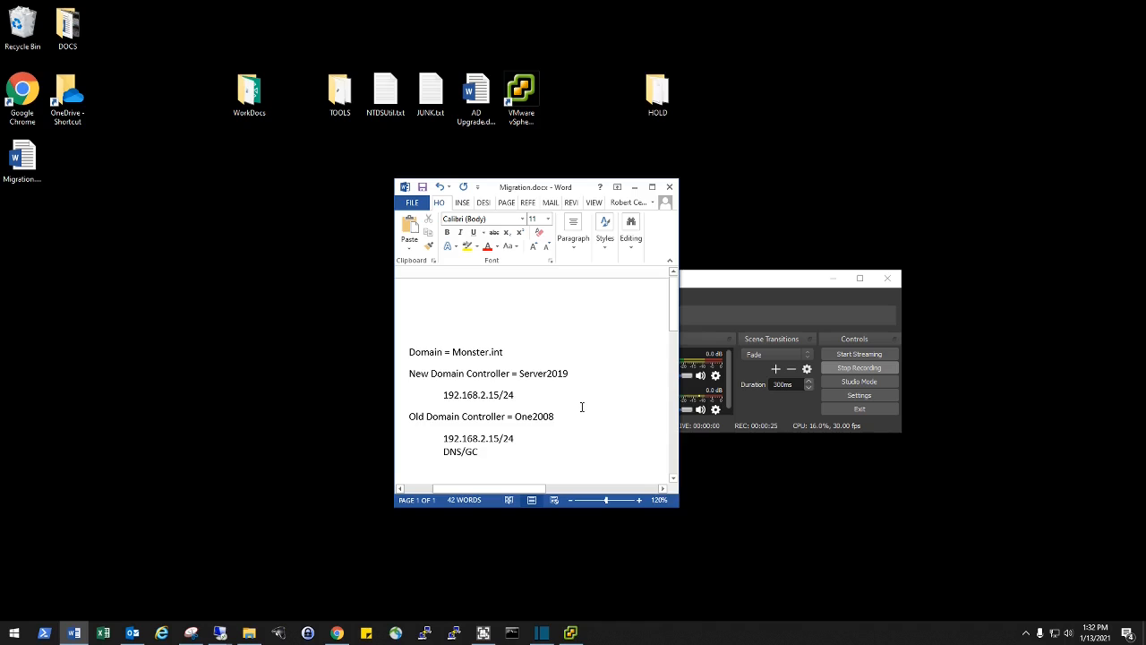
- Switch to the Remote Desktop session for the Server 2008 R2 host 192.168.2.16
click(865, 375)
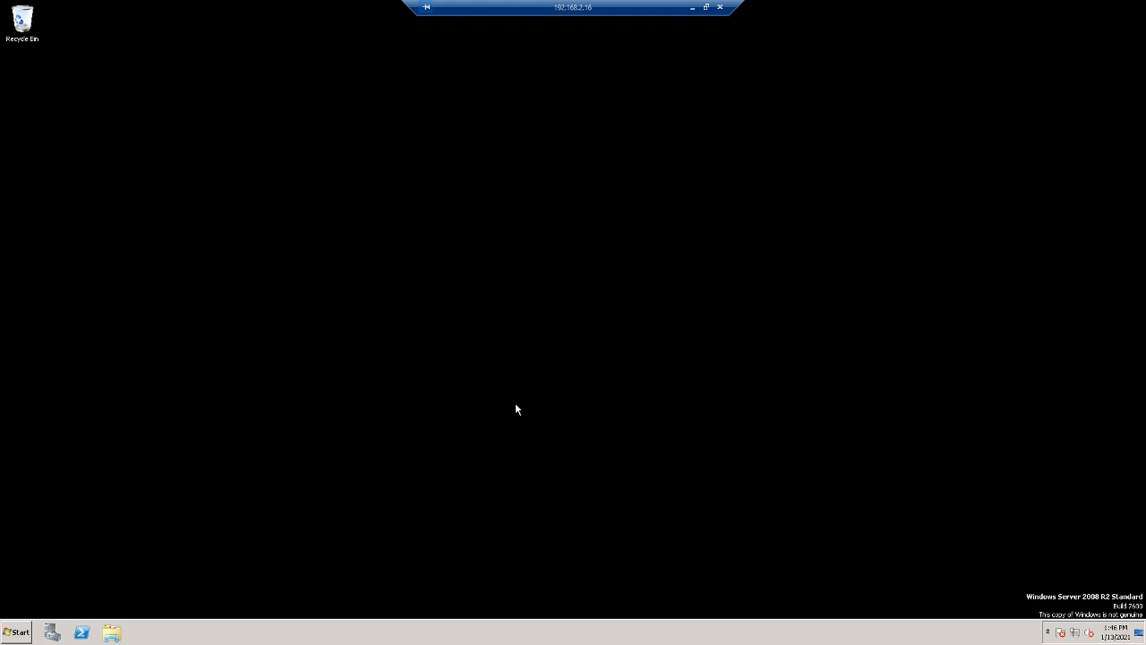
- Add the Active Directory Domain Services role to ONE2008 with Server Manager's Add Roles wizard
click(55, 631)
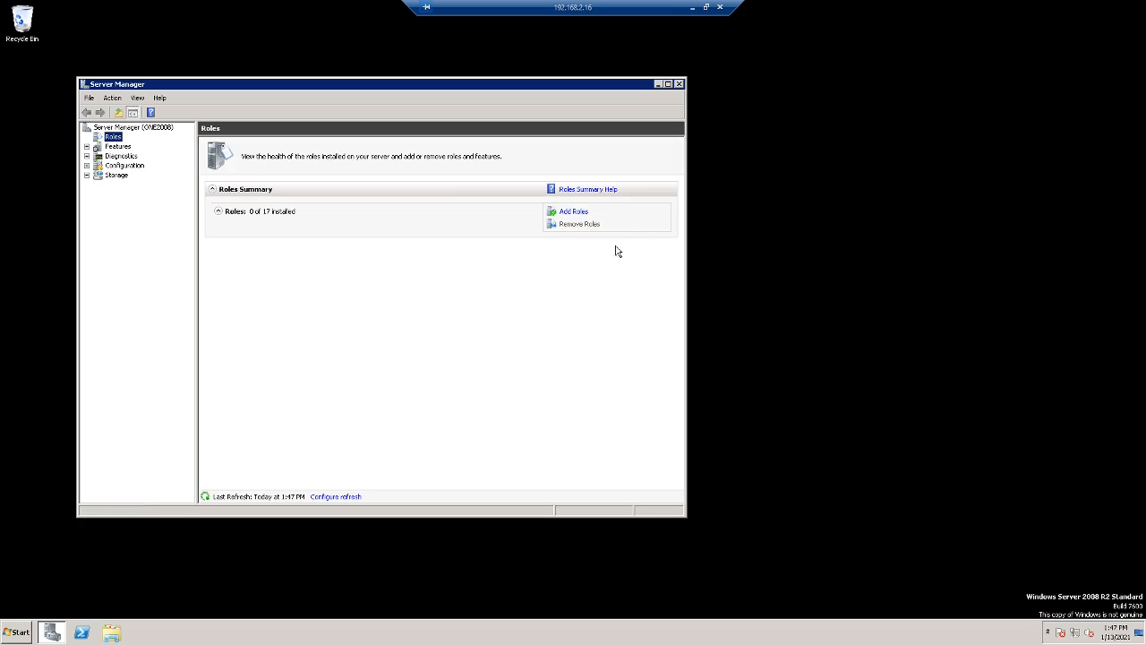
click(586, 215)
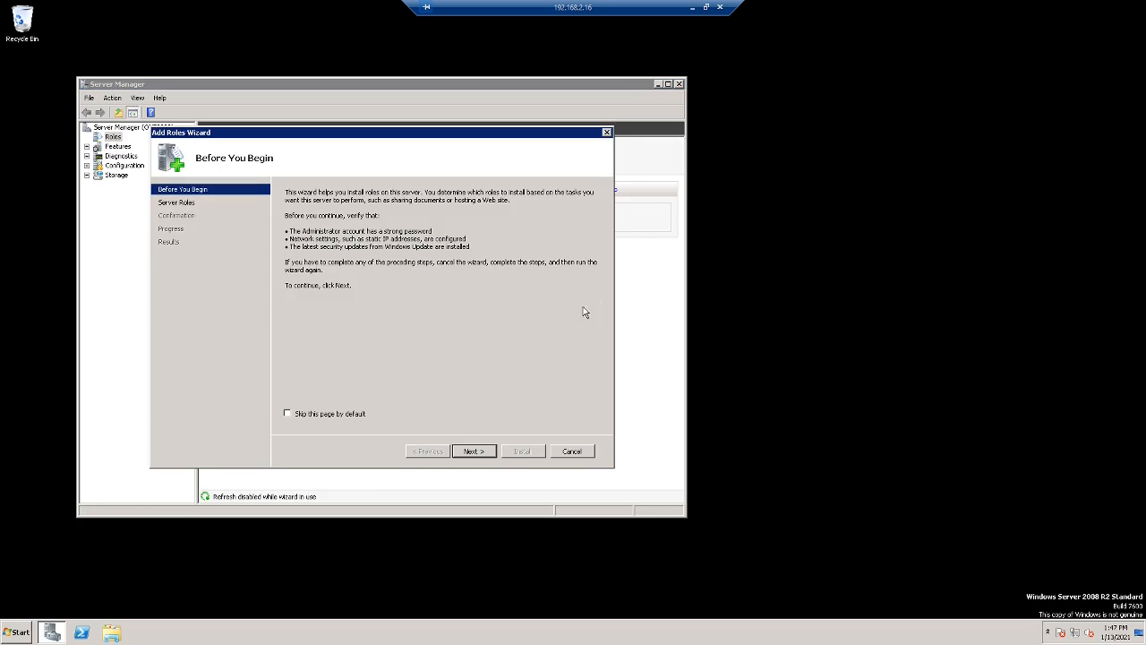
click(473, 451)
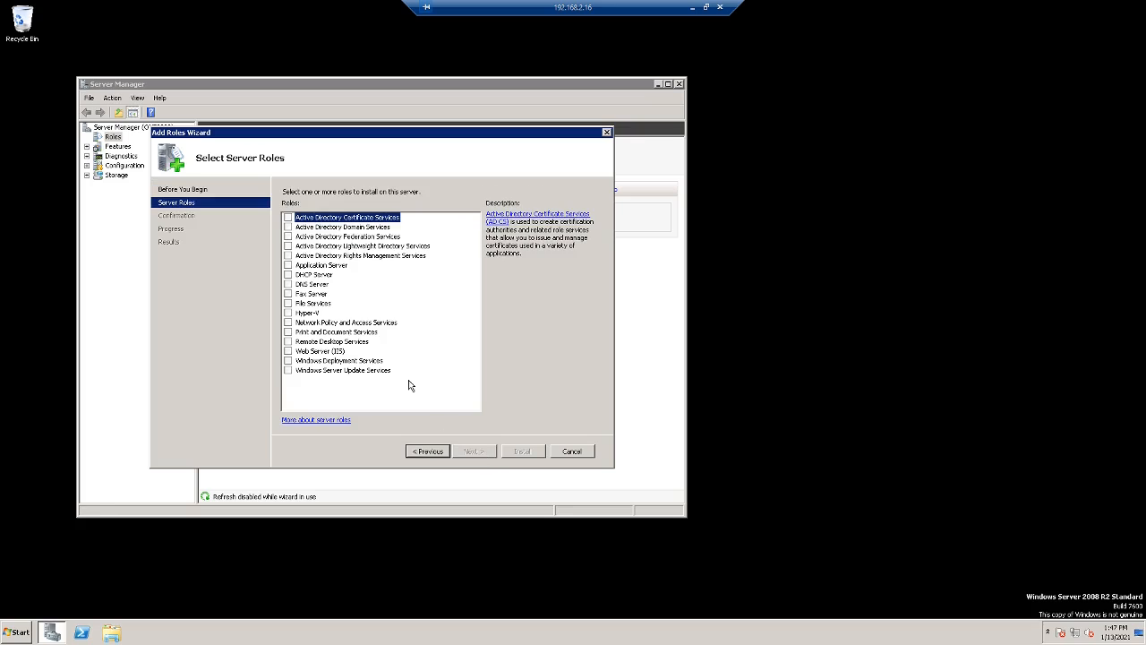
click(288, 227)
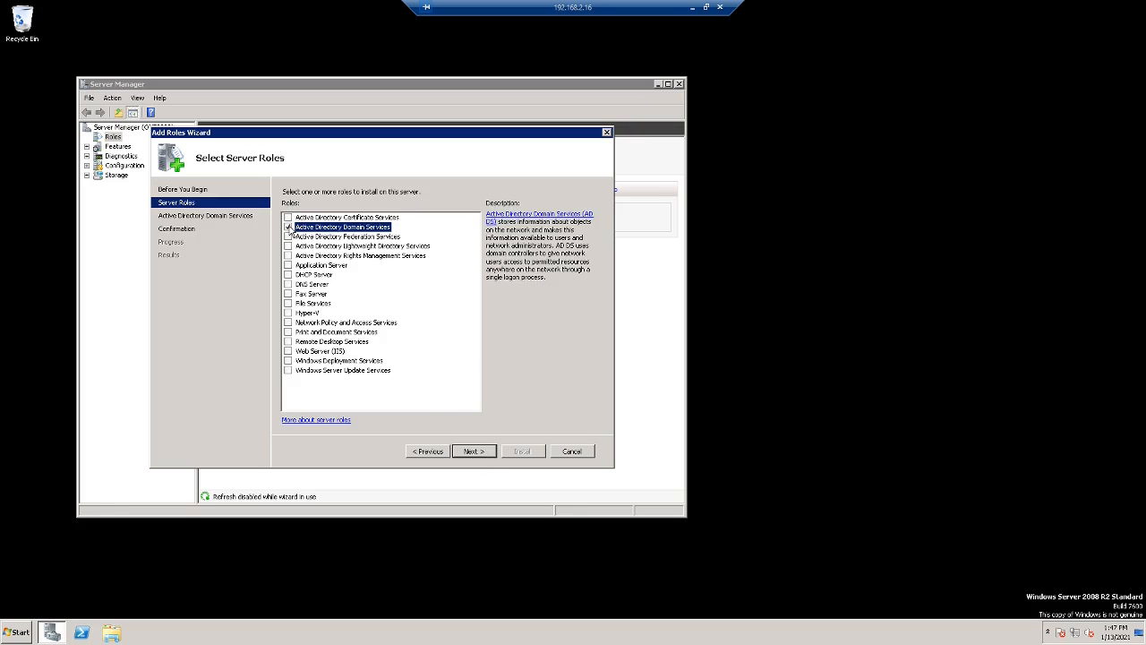
click(474, 452)
click(476, 453)
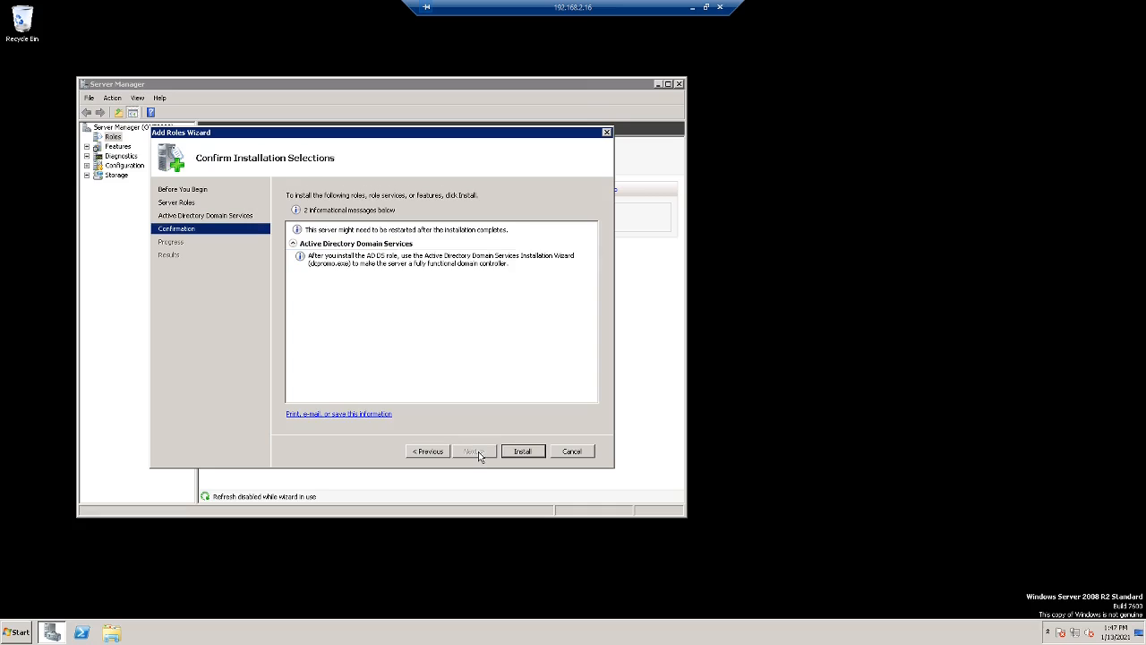
click(538, 456)
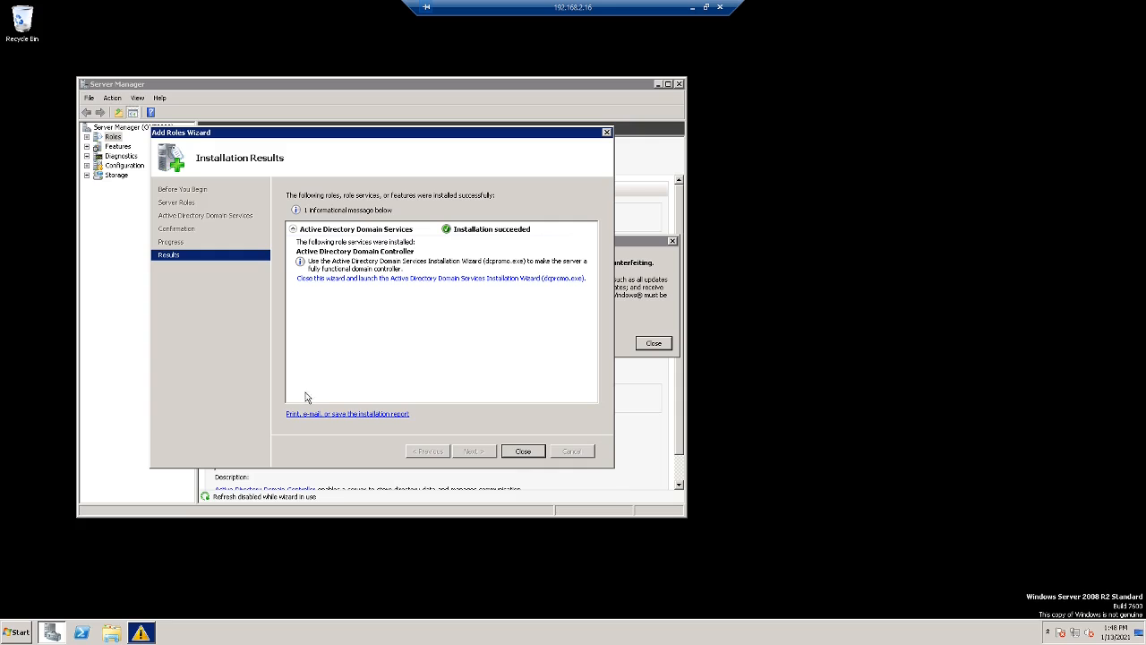
click(511, 454)
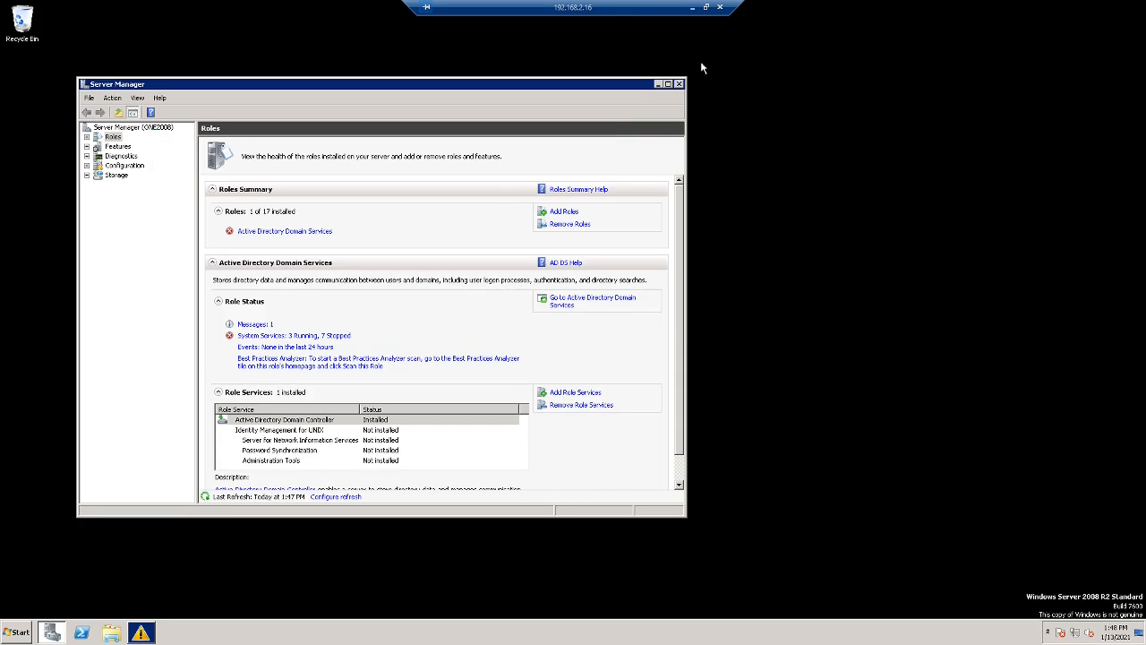
- Close Server Manager and launch dcpromo, moving past the welcome and compatibility pages
click(679, 83)
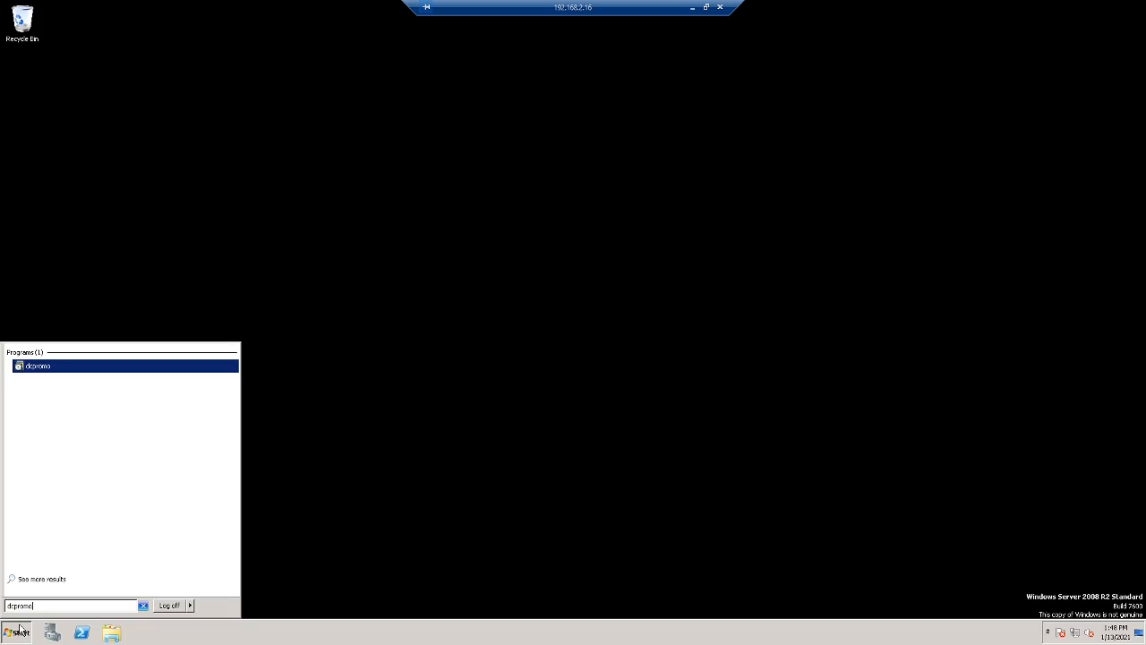
key(Return)
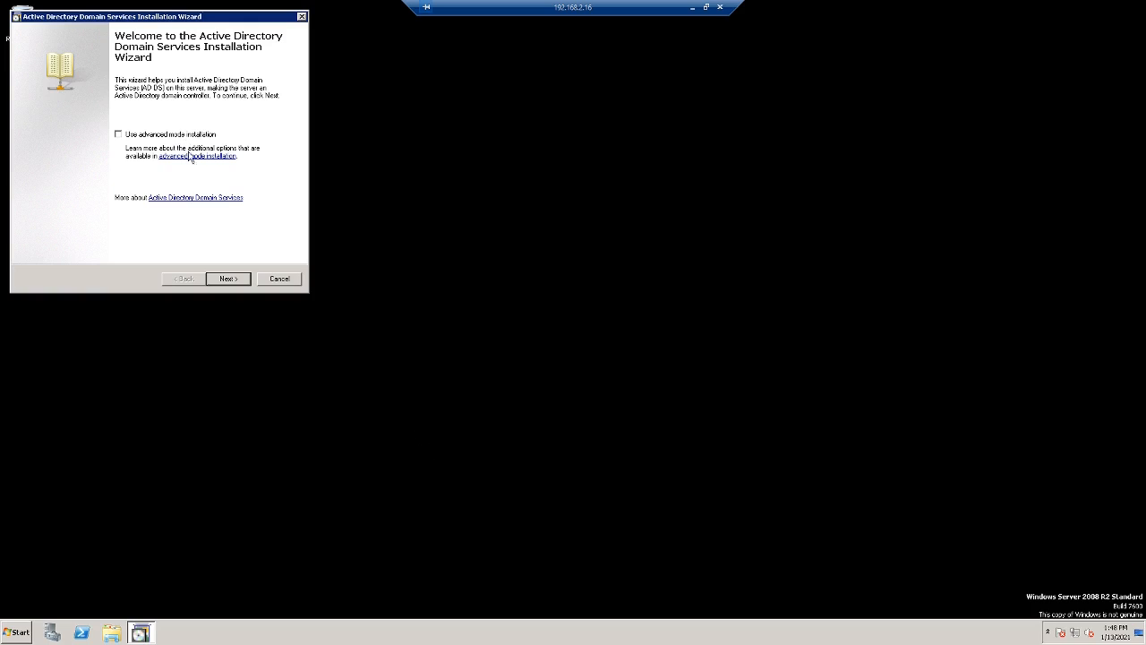
click(231, 280)
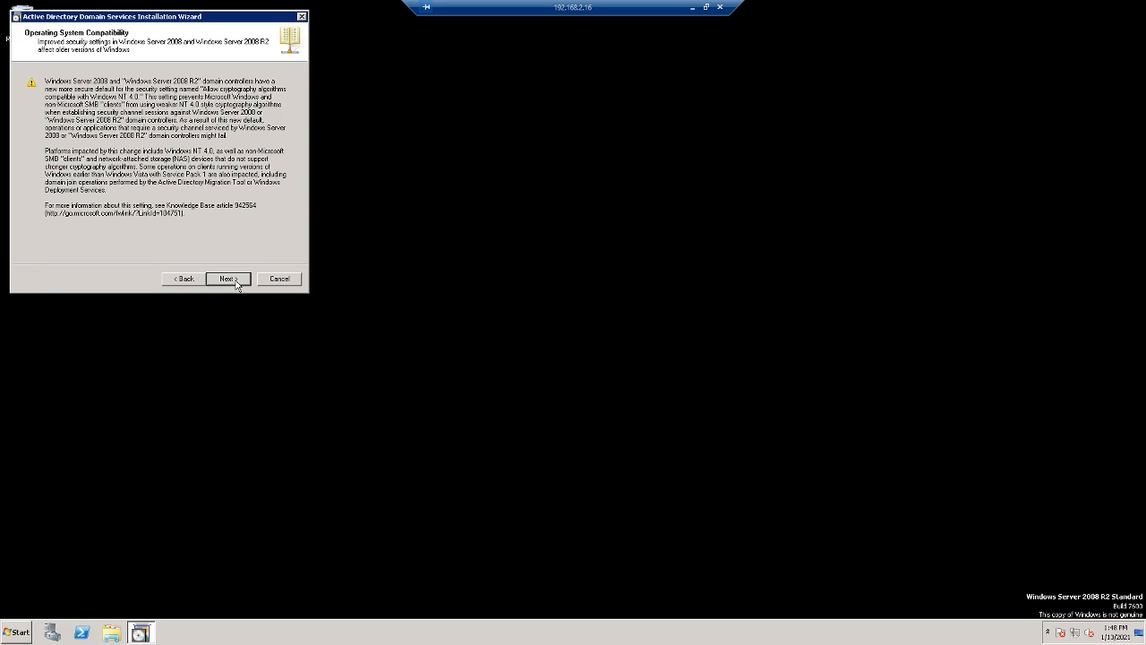
click(235, 281)
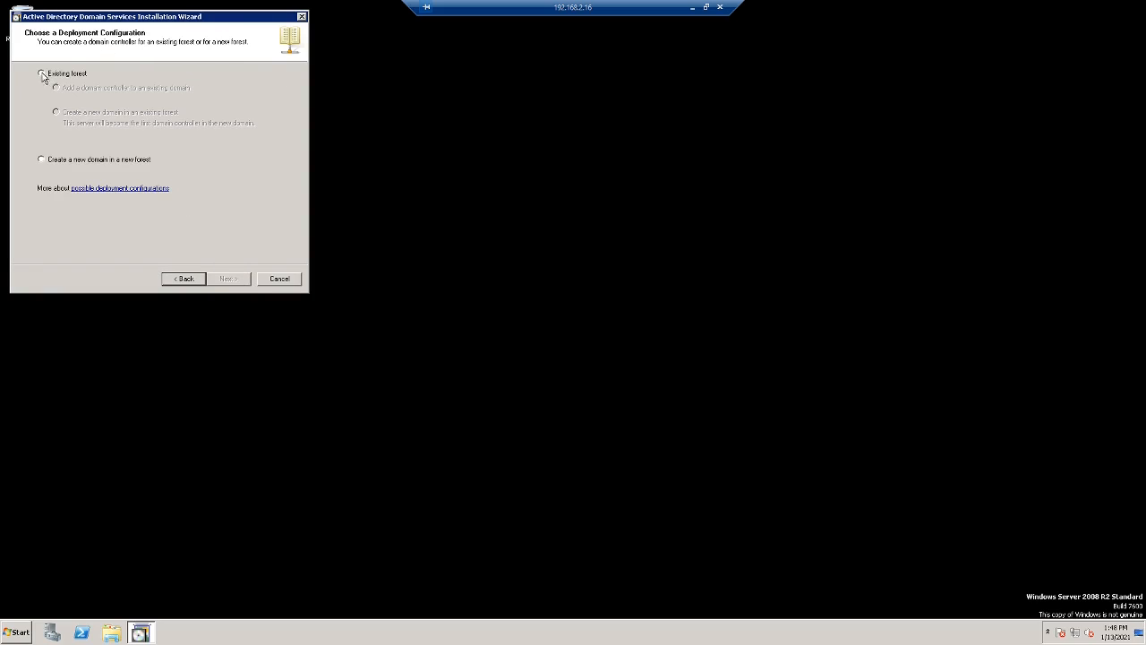
- Choose to create a new domain in a new forest and begin typing the root name Monster.int
click(115, 162)
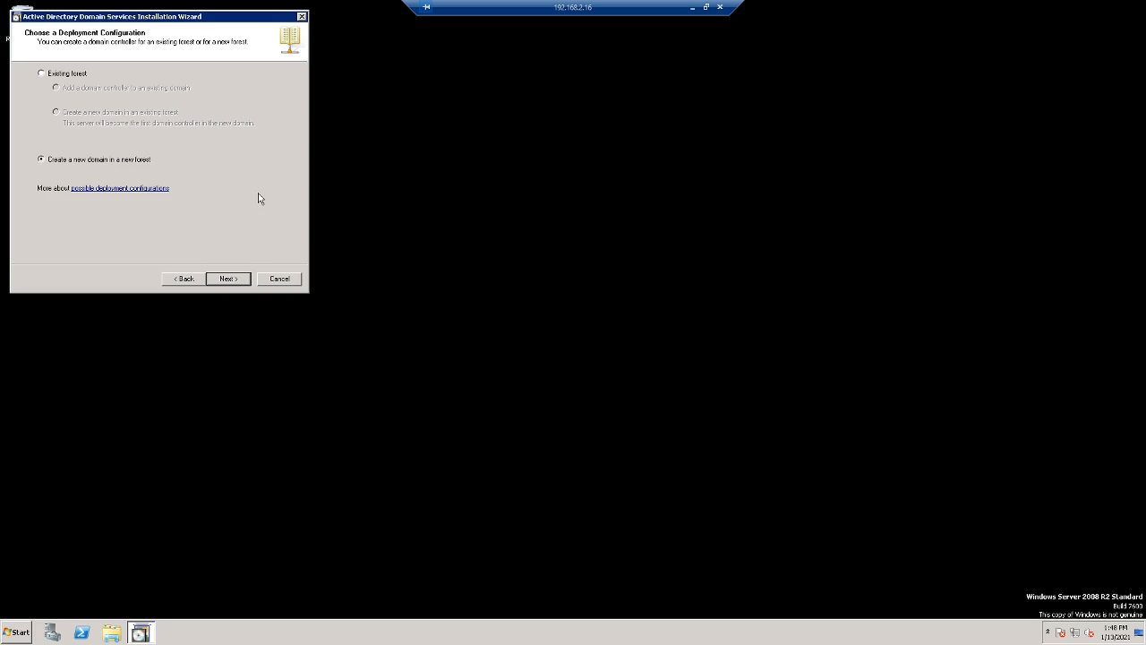
click(224, 280)
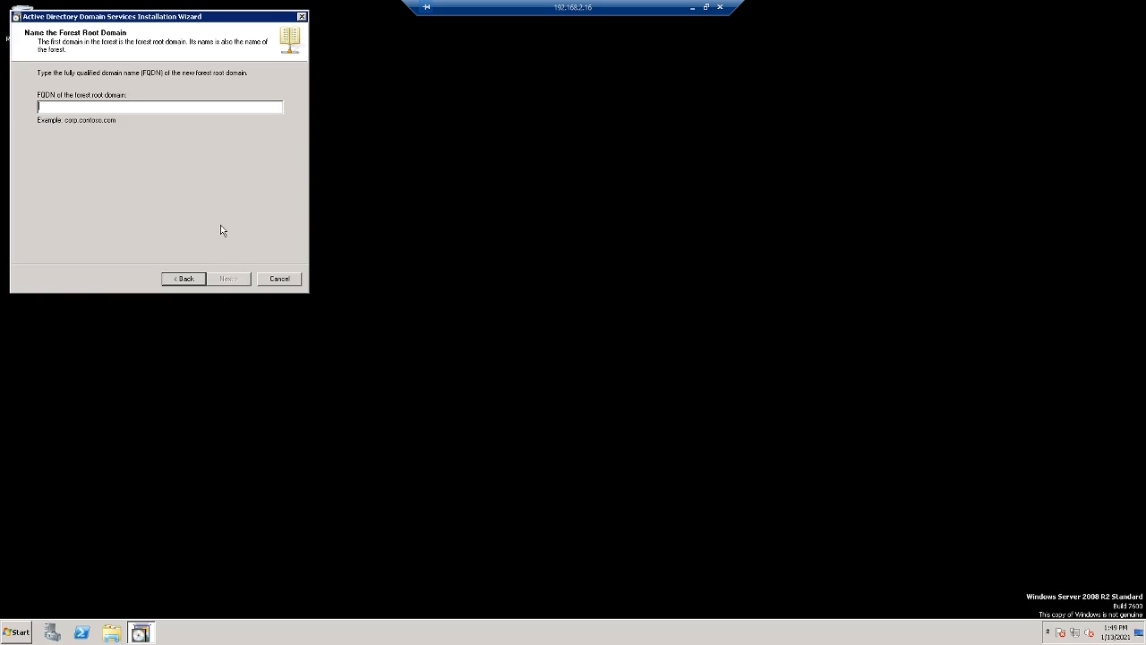
text(Md)
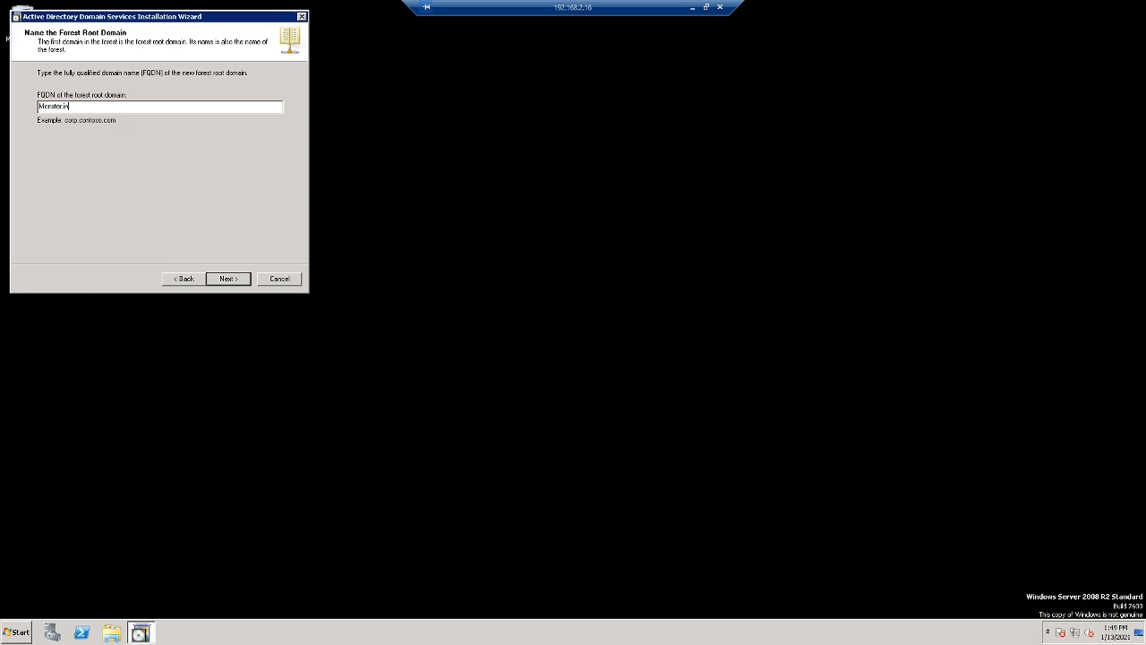
text(nster.int)
- Submit Monster.int as the forest name and set the forest functional level to Windows Server 2008 R2
click(242, 278)
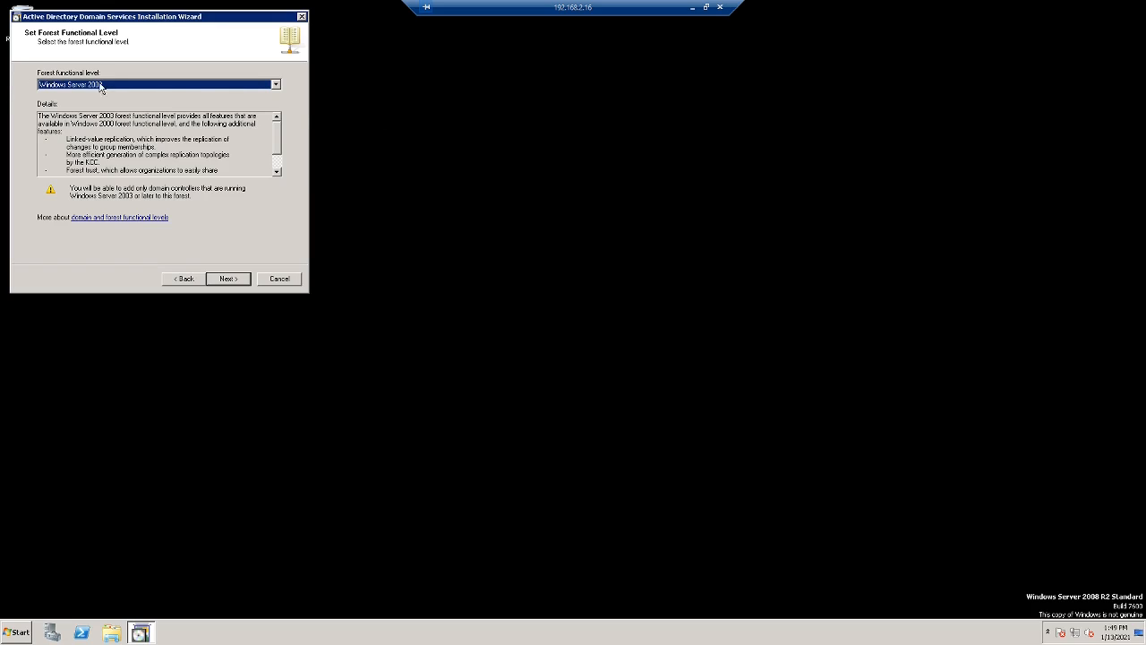
click(275, 84)
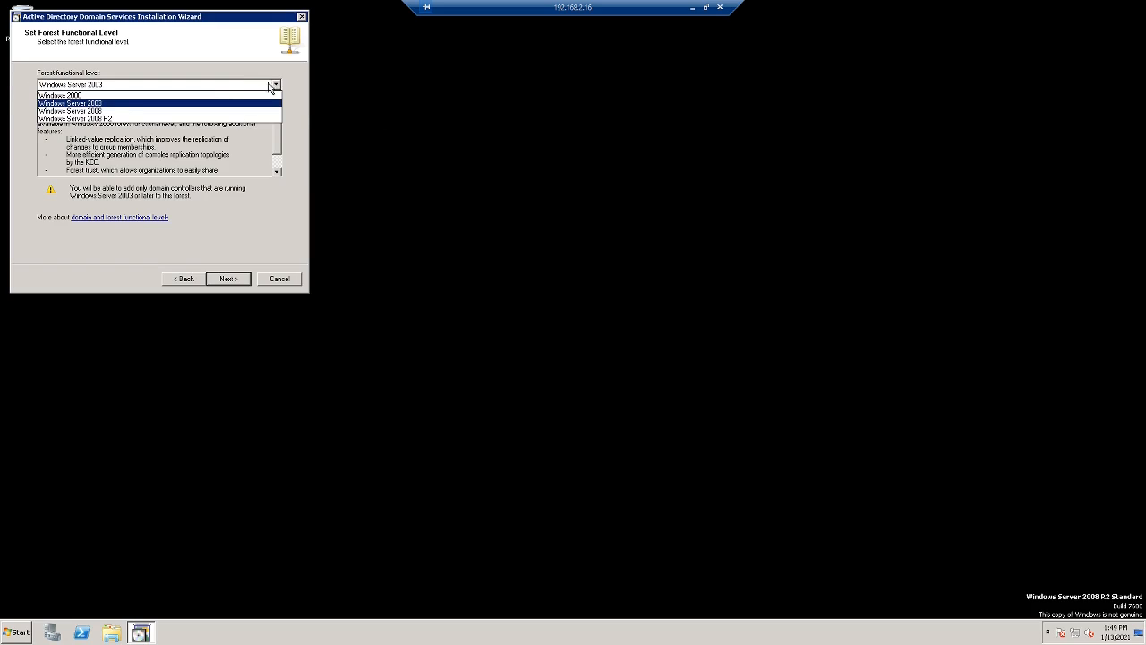
click(204, 118)
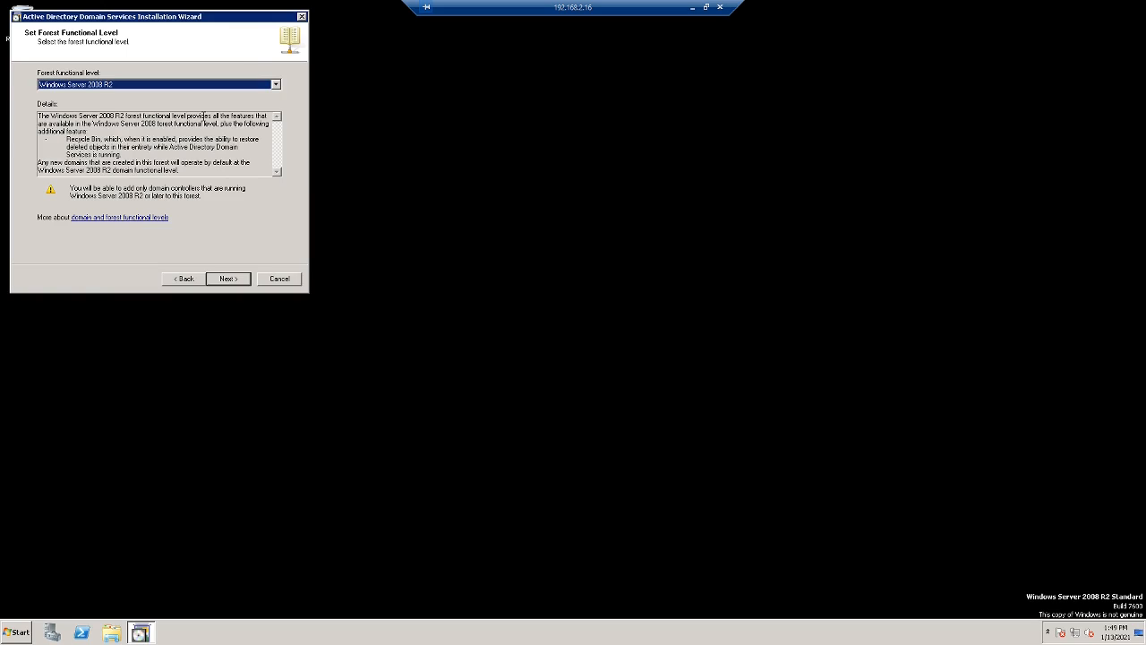
click(224, 278)
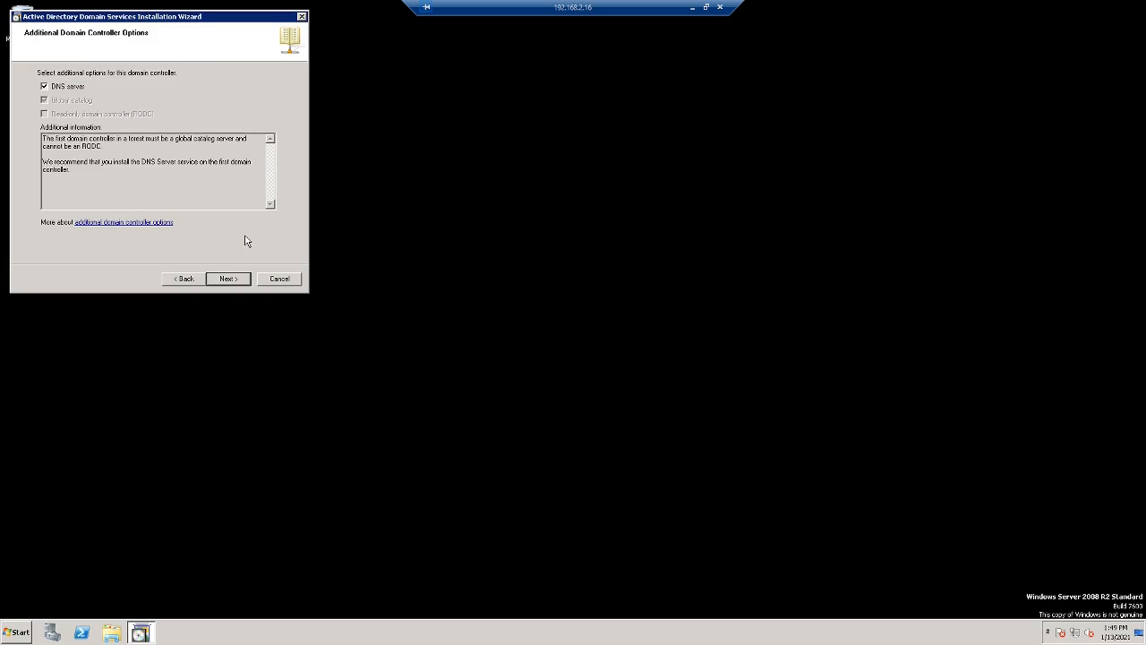
- Keep the DNS server option and default folders, and confirm the restore-mode password
click(228, 278)
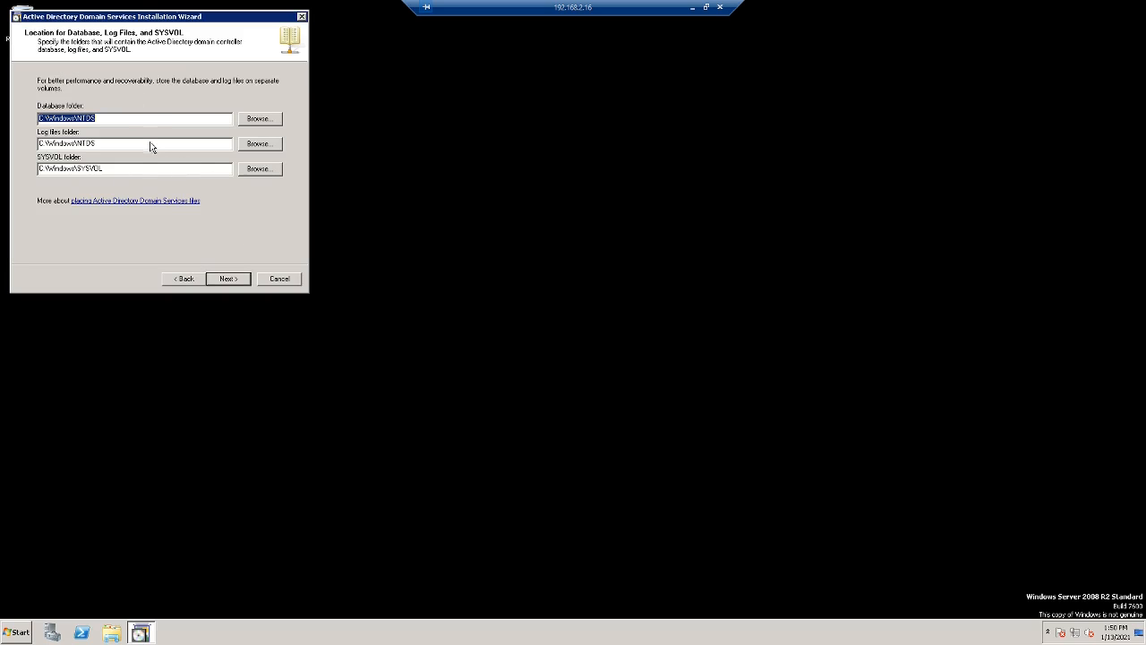
click(227, 280)
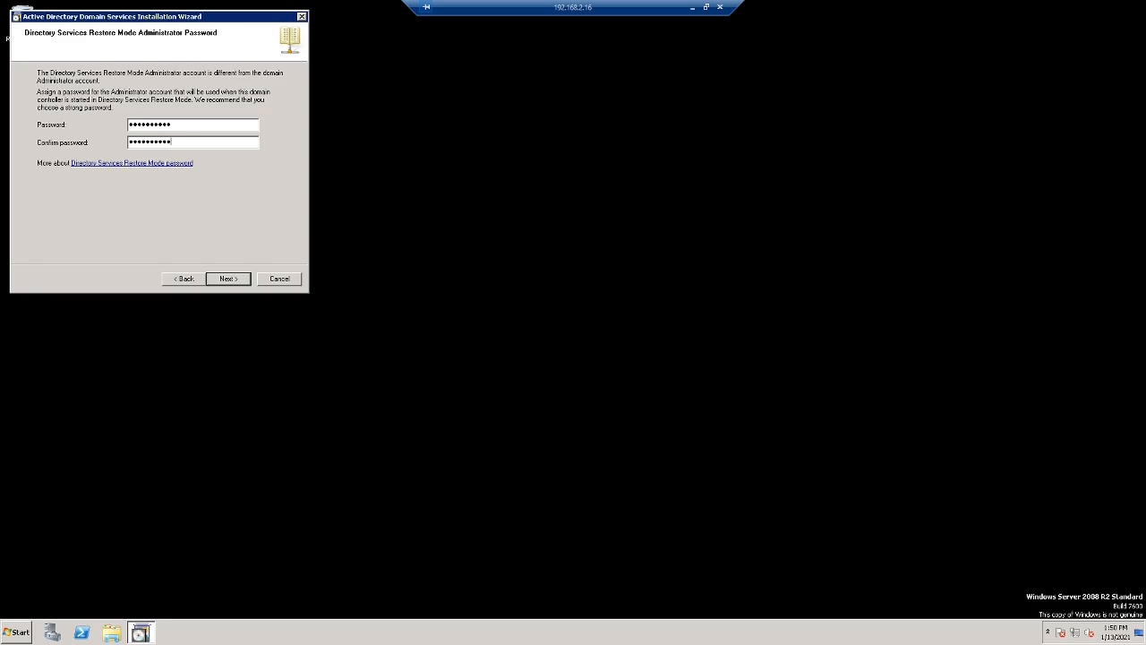
click(229, 281)
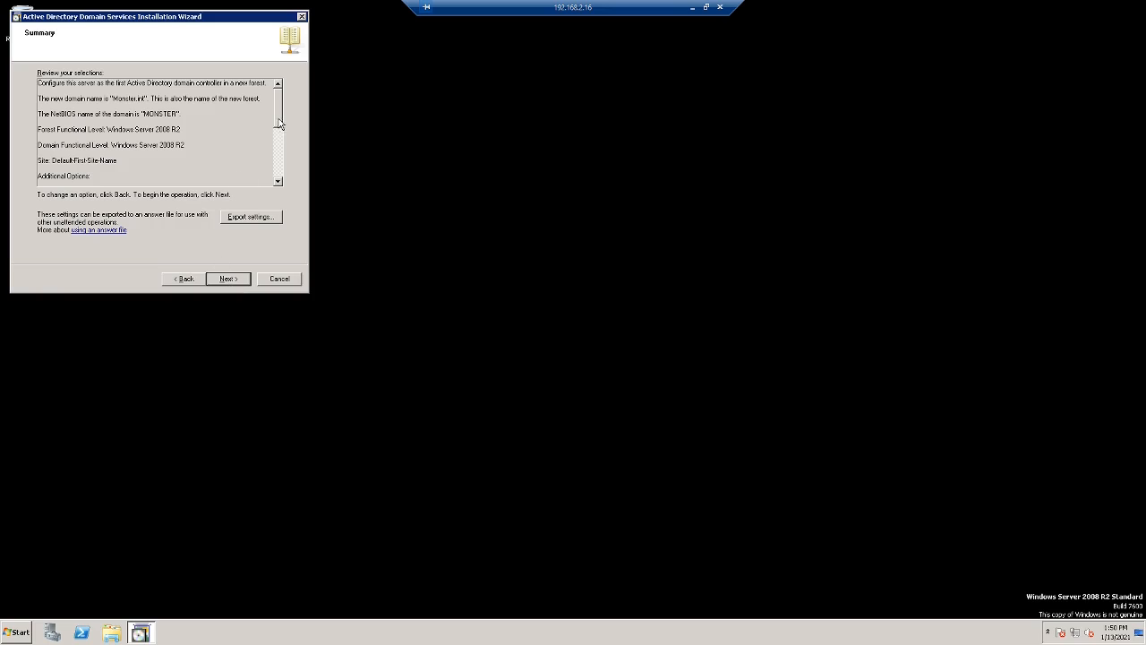
- Review the Monster.int summary, configure AD DS, finish the wizard and restart the server now
mouse_move(279, 124)
mouse_down()
mouse_move(279, 183)
mouse_move(284, 105)
mouse_up()
click(229, 281)
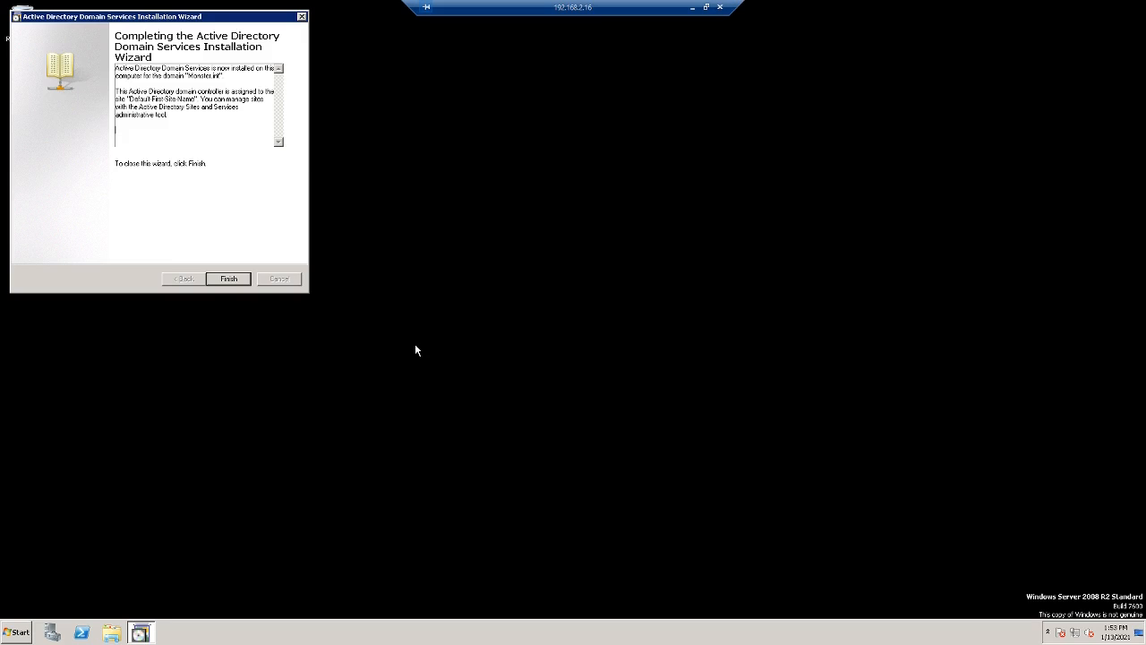
click(226, 282)
click(517, 338)
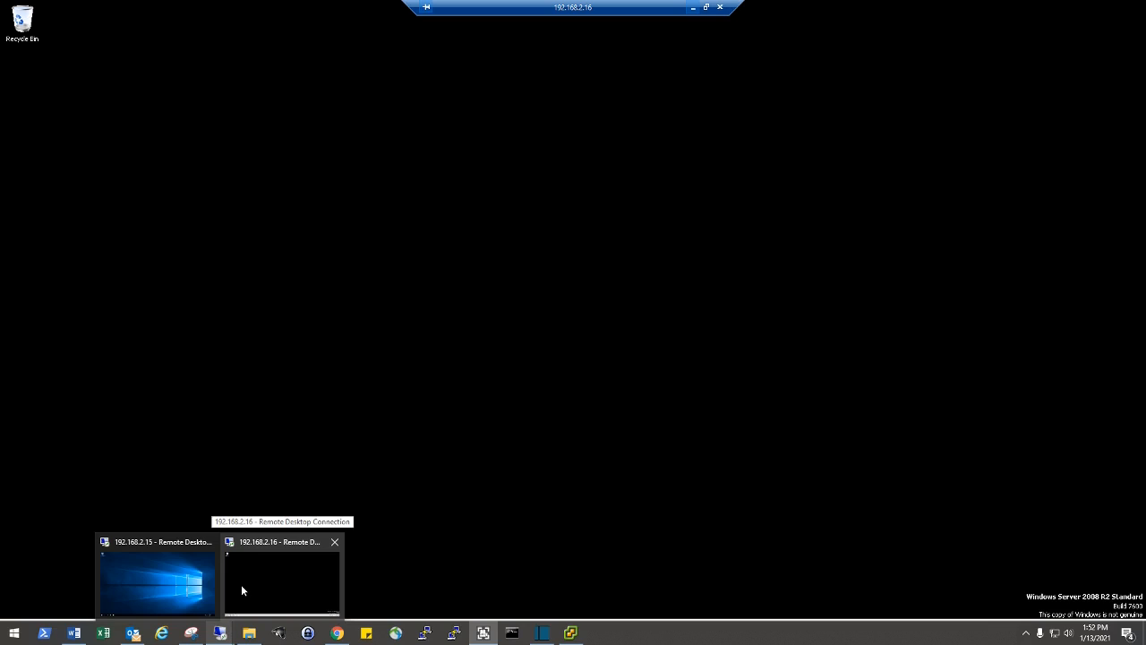
- Open Active Directory Users and Computers from the Start menu on the remote server
click(266, 584)
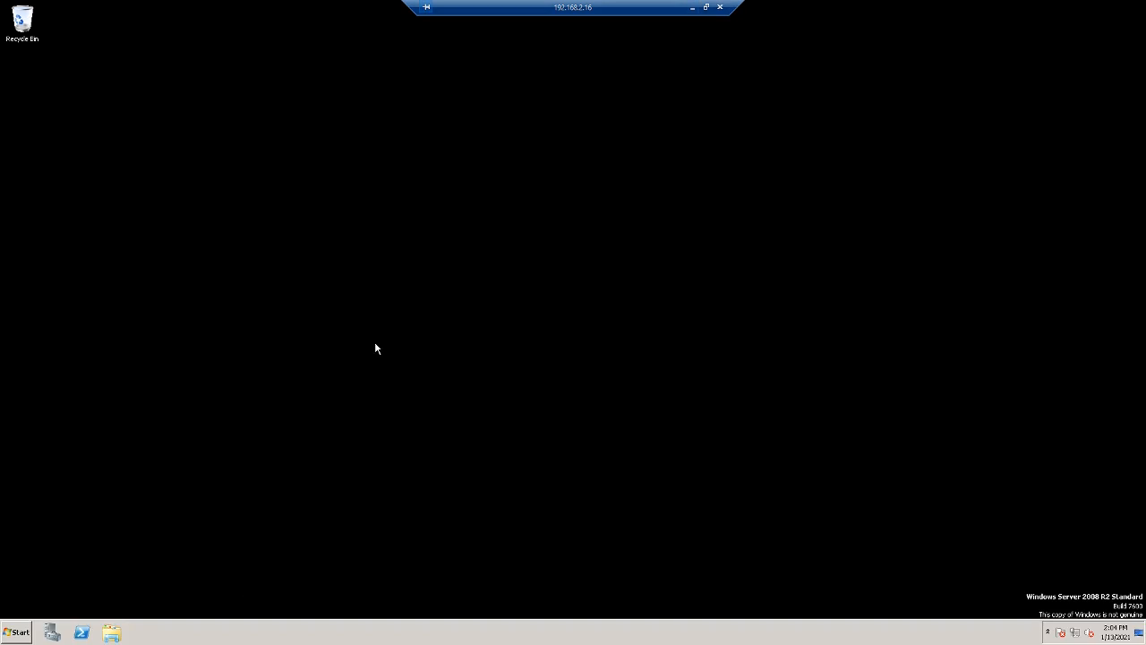
click(25, 632)
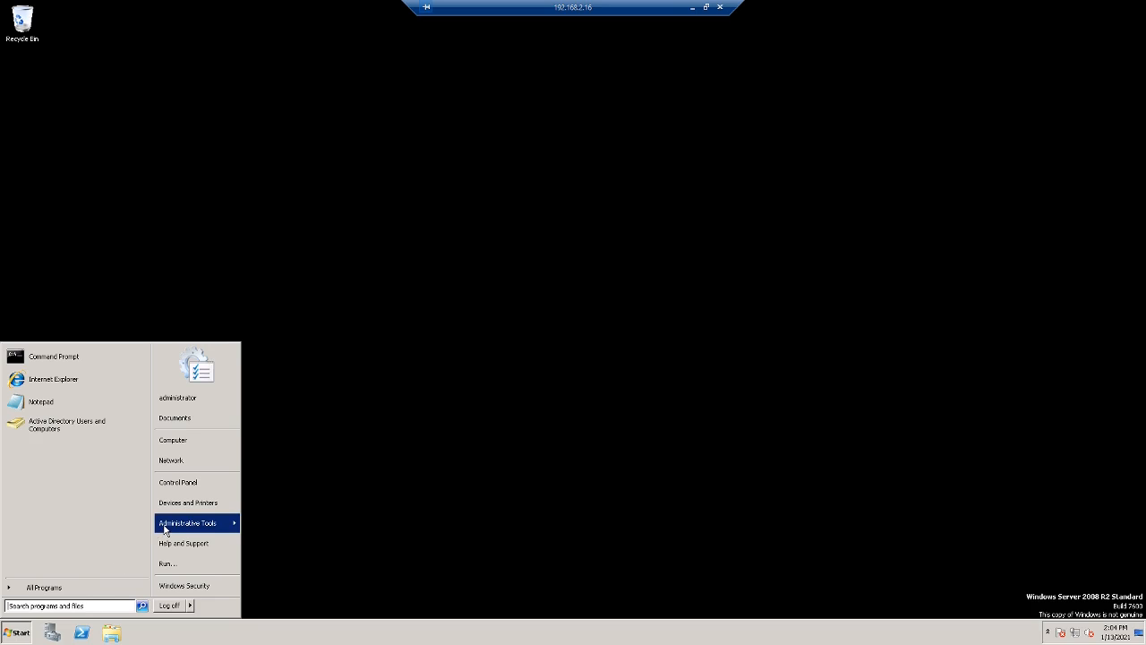
mouse_move(192, 528)
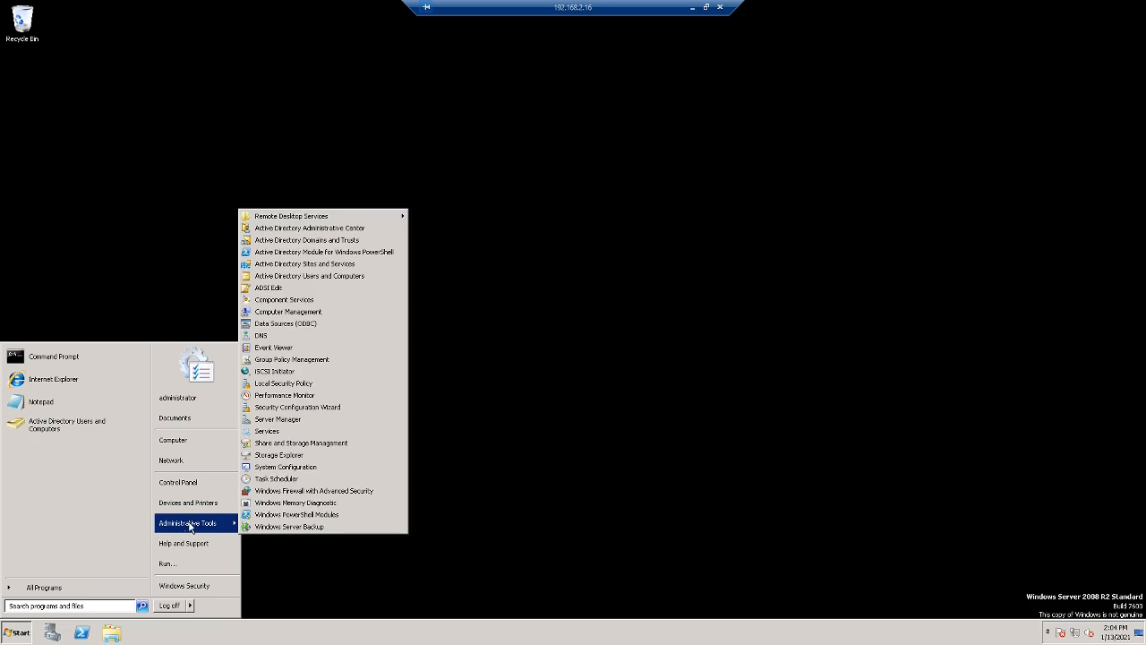
click(313, 277)
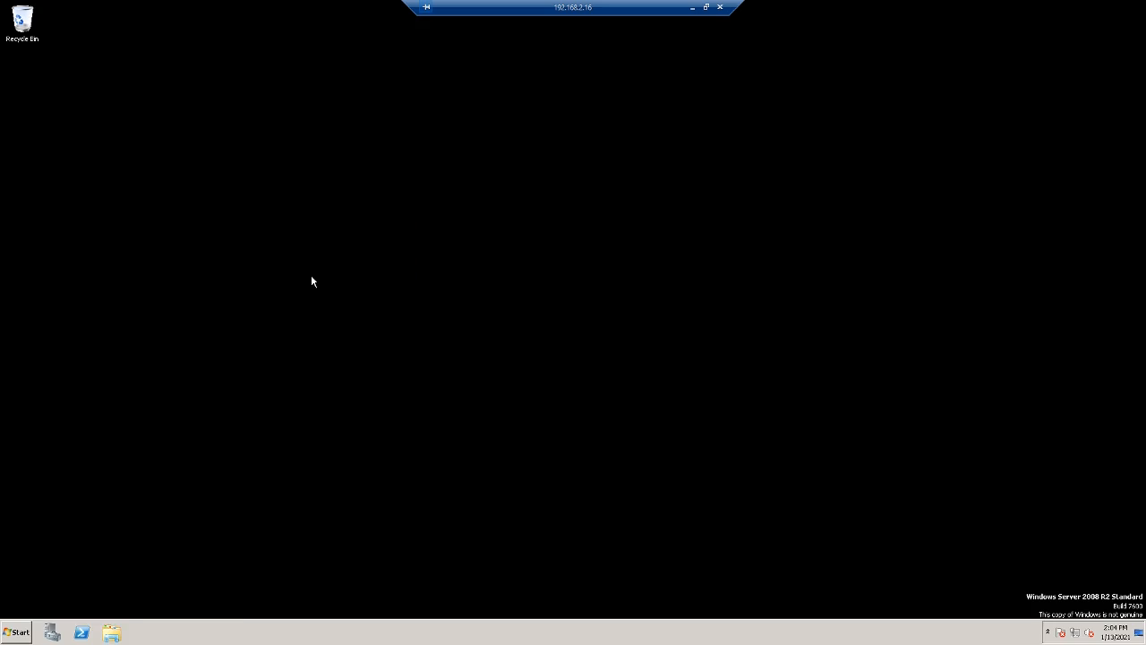
- Under the Monster.int domain, start a new organizational unit and name it Office
click(63, 123)
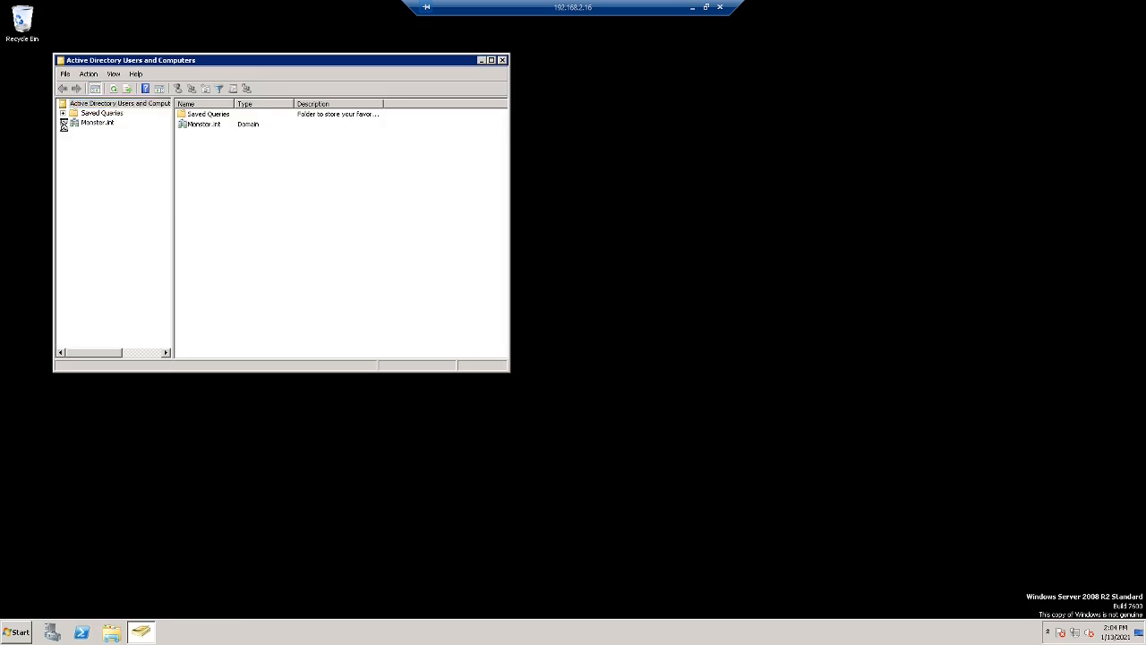
click(90, 123)
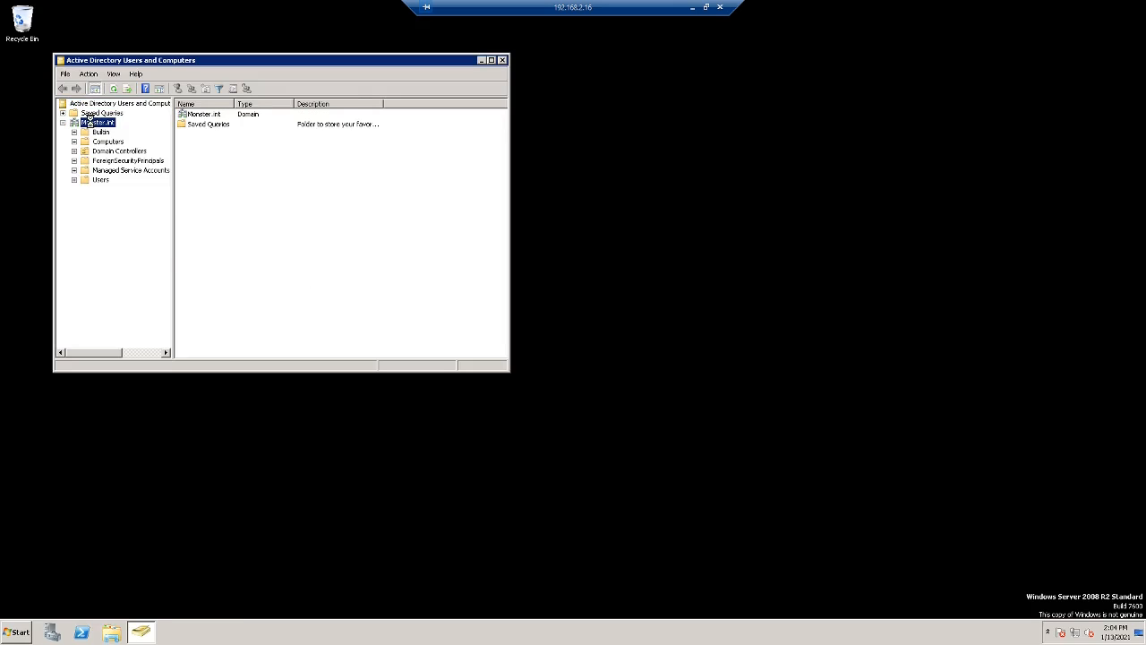
right_click(90, 123)
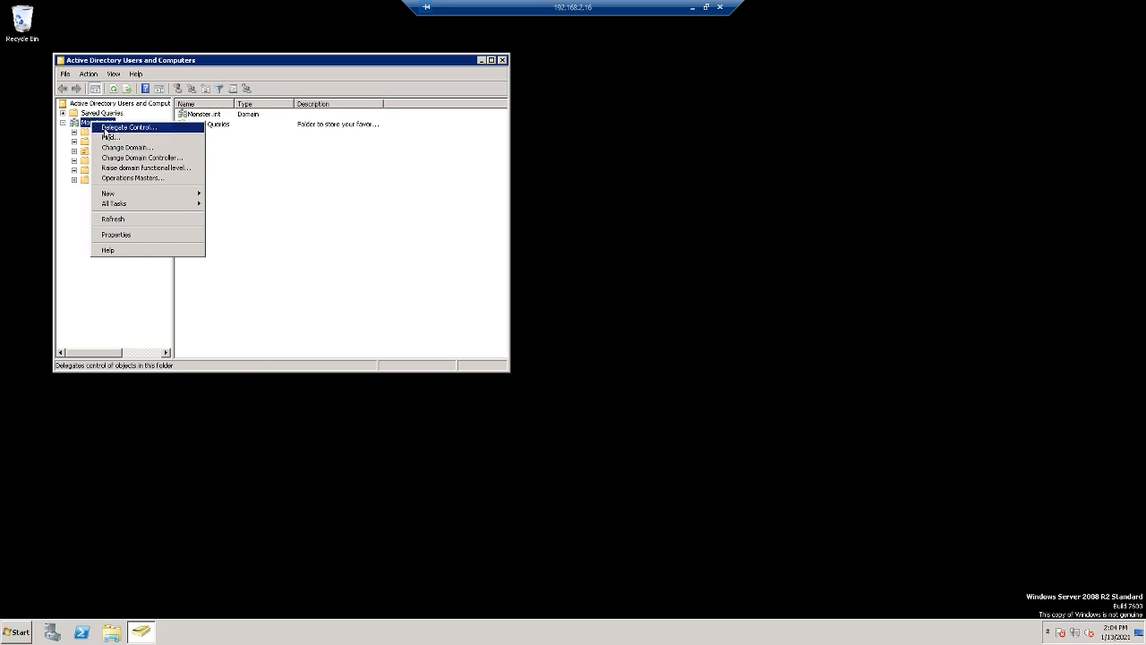
mouse_move(153, 200)
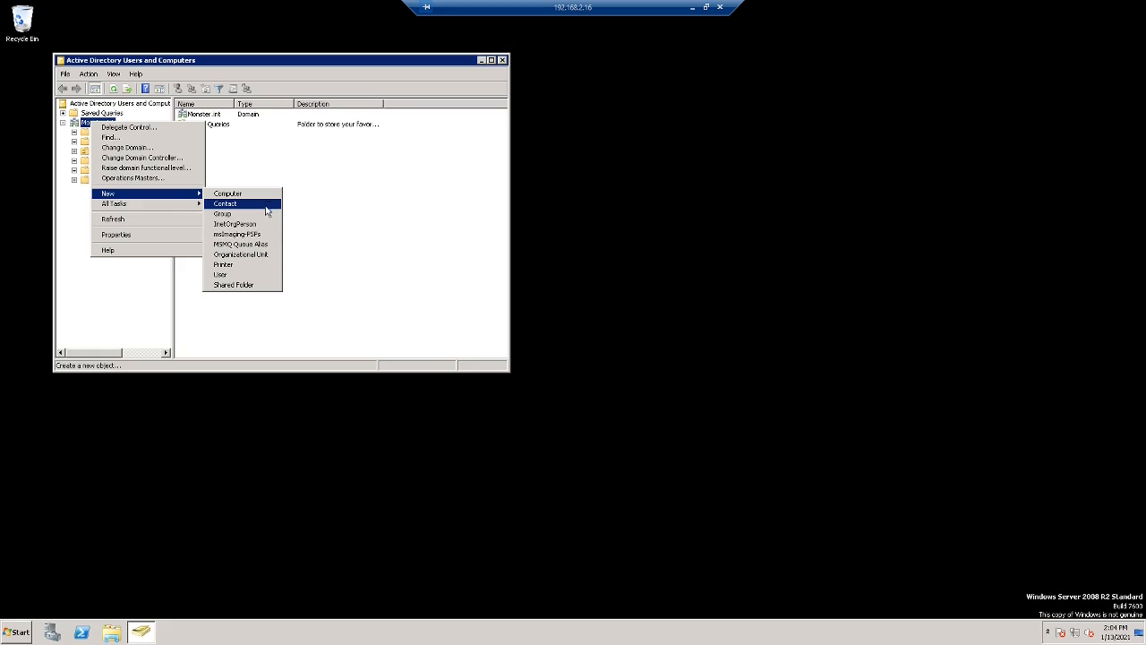
click(267, 255)
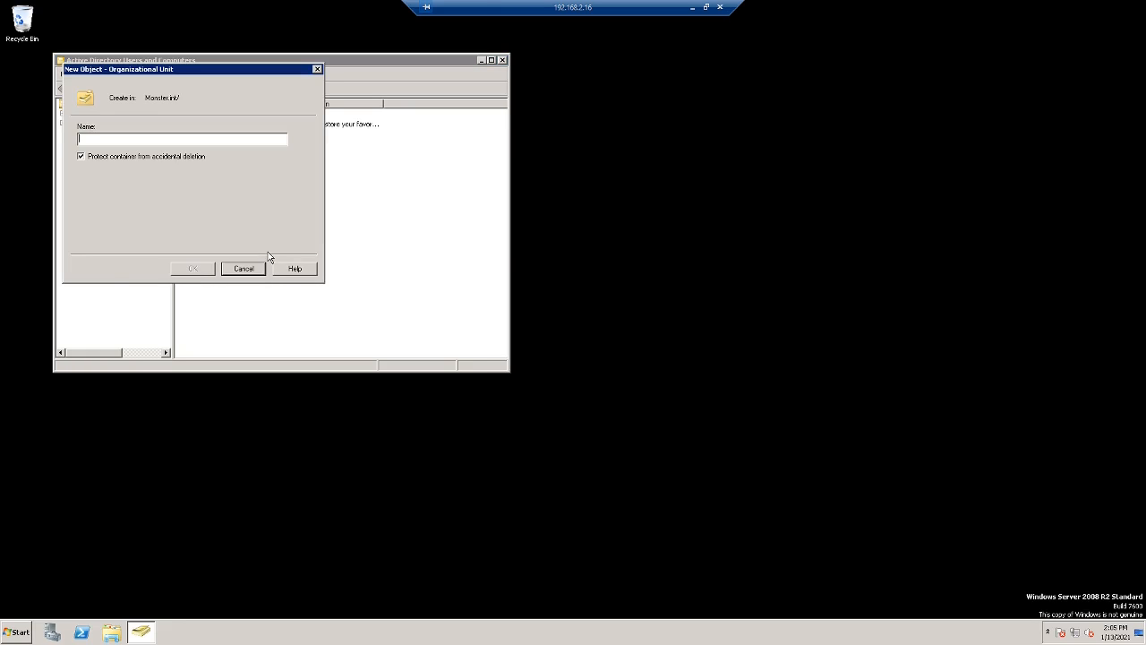
text(Office)
- Create the Office OU and start a new user in it, entering the user's names and logon name
click(192, 268)
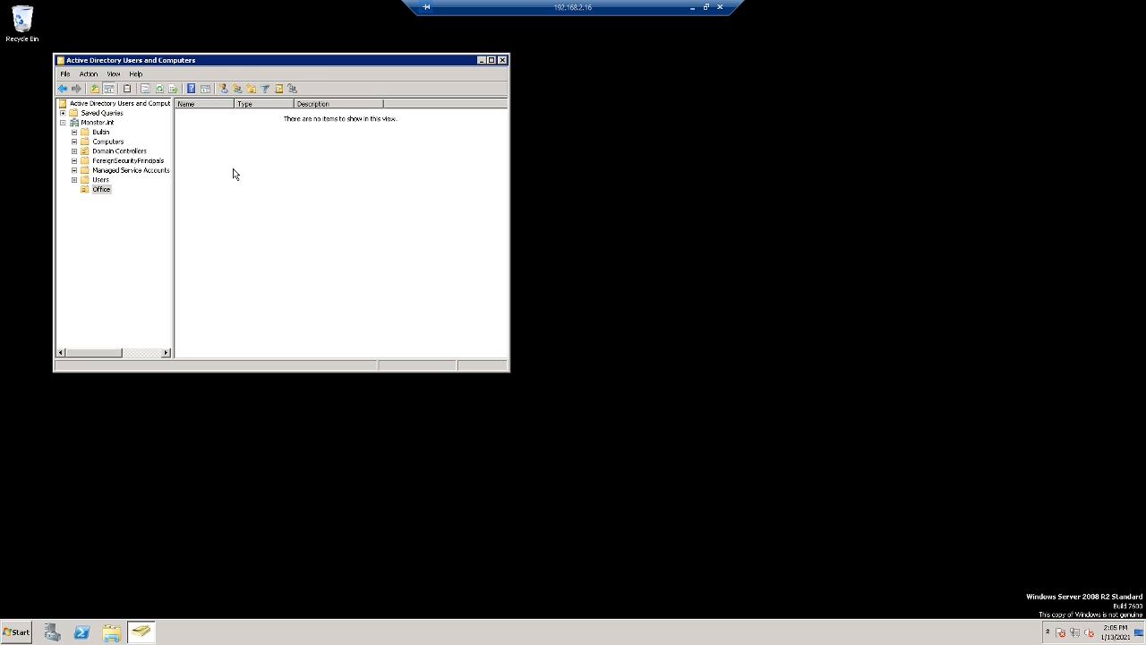
right_click(235, 170)
mouse_move(268, 213)
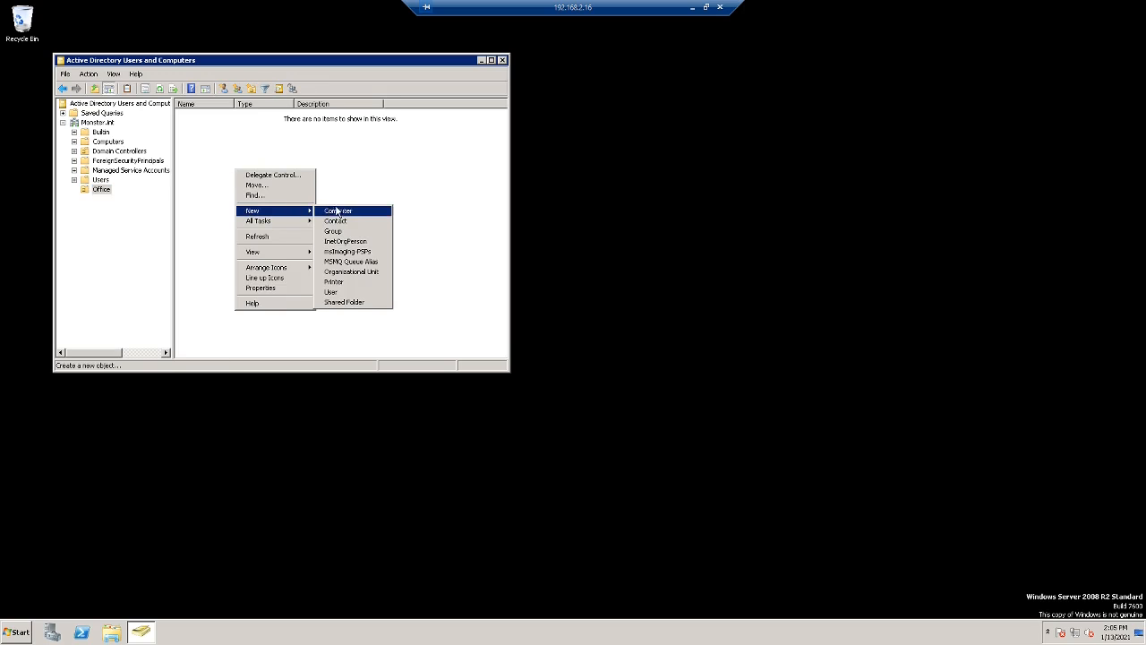
click(348, 292)
text(Joe)
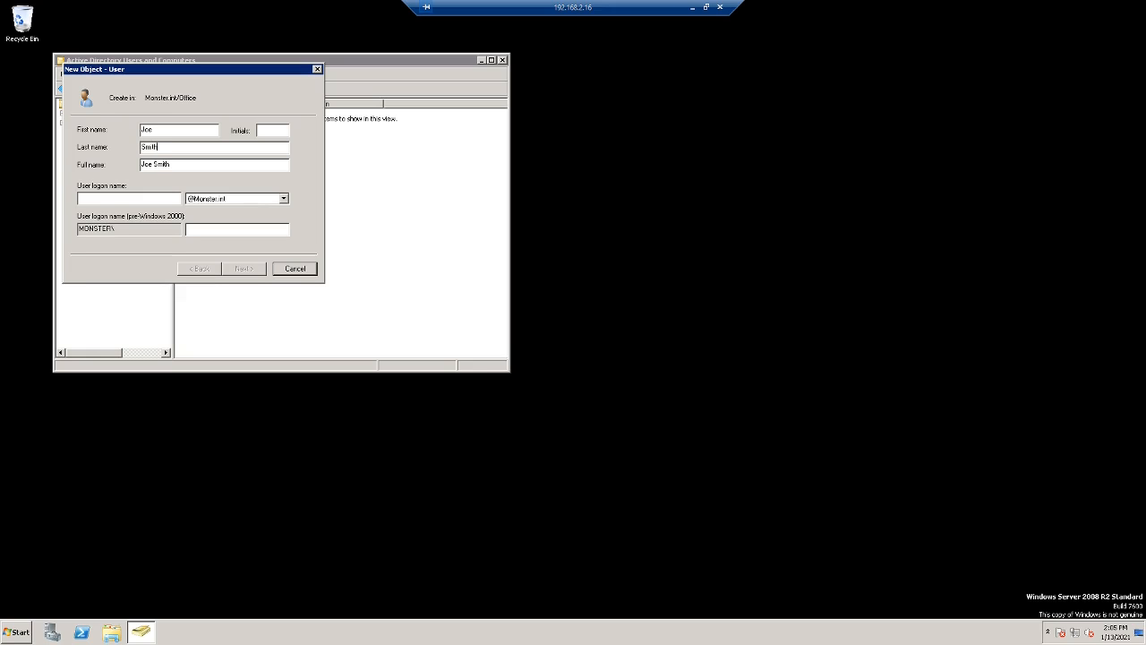
click(156, 198)
text(jsmith)
click(234, 268)
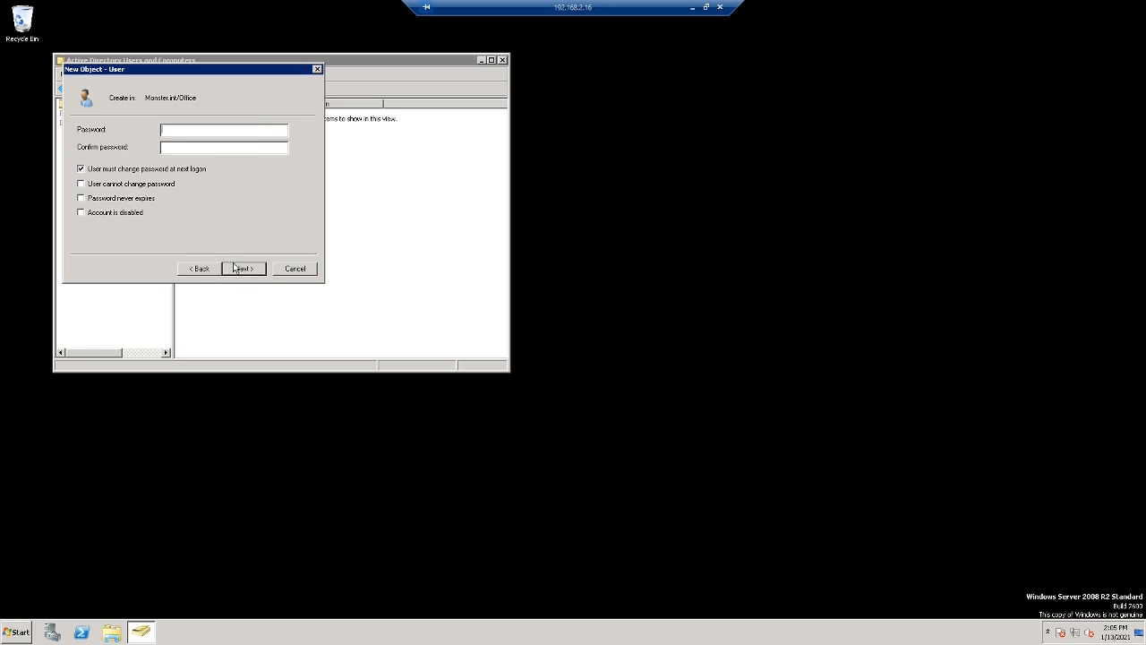
- Give the user a never-expiring password with no forced change, finish, and close the console
text(P)
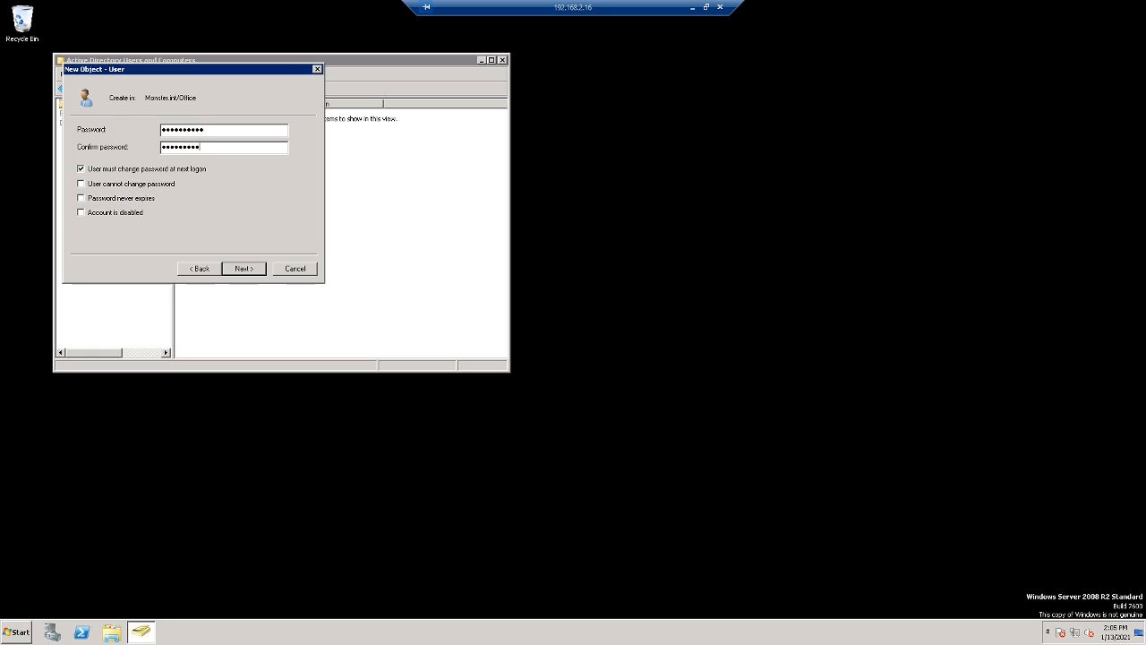
text(!)
click(81, 170)
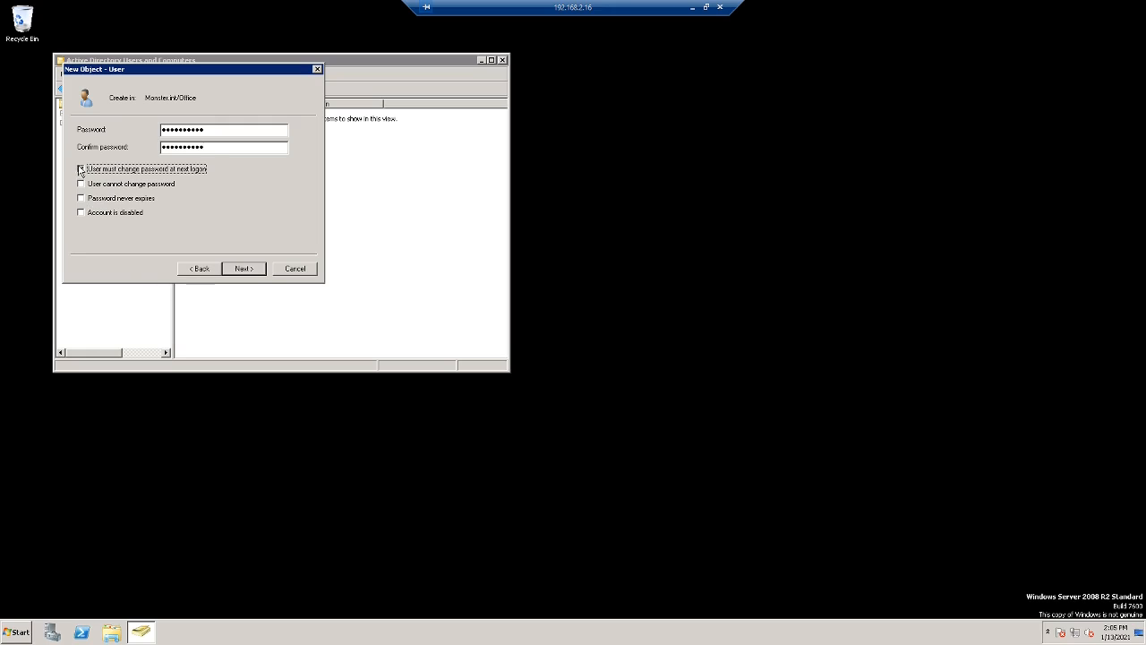
click(80, 198)
click(230, 268)
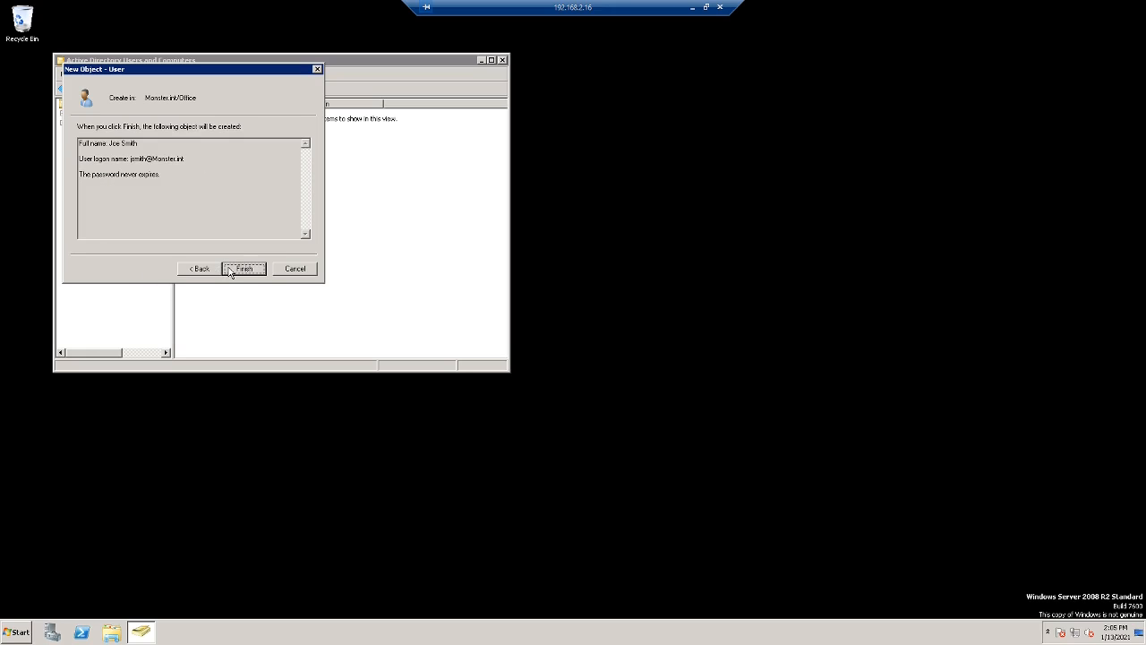
click(231, 271)
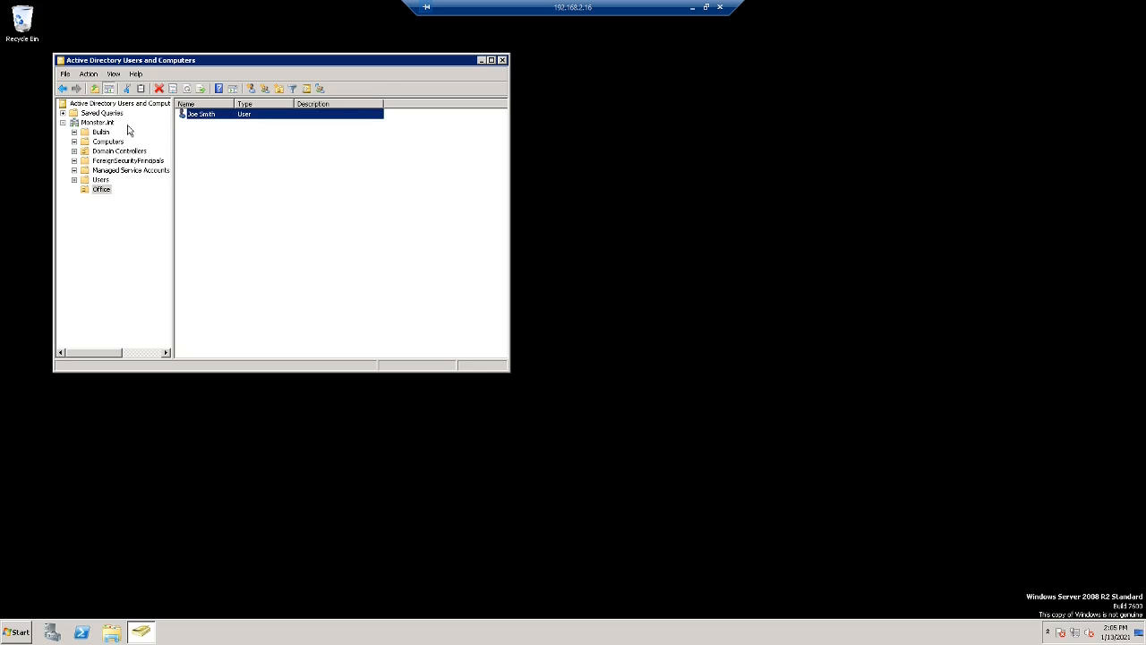
click(503, 60)
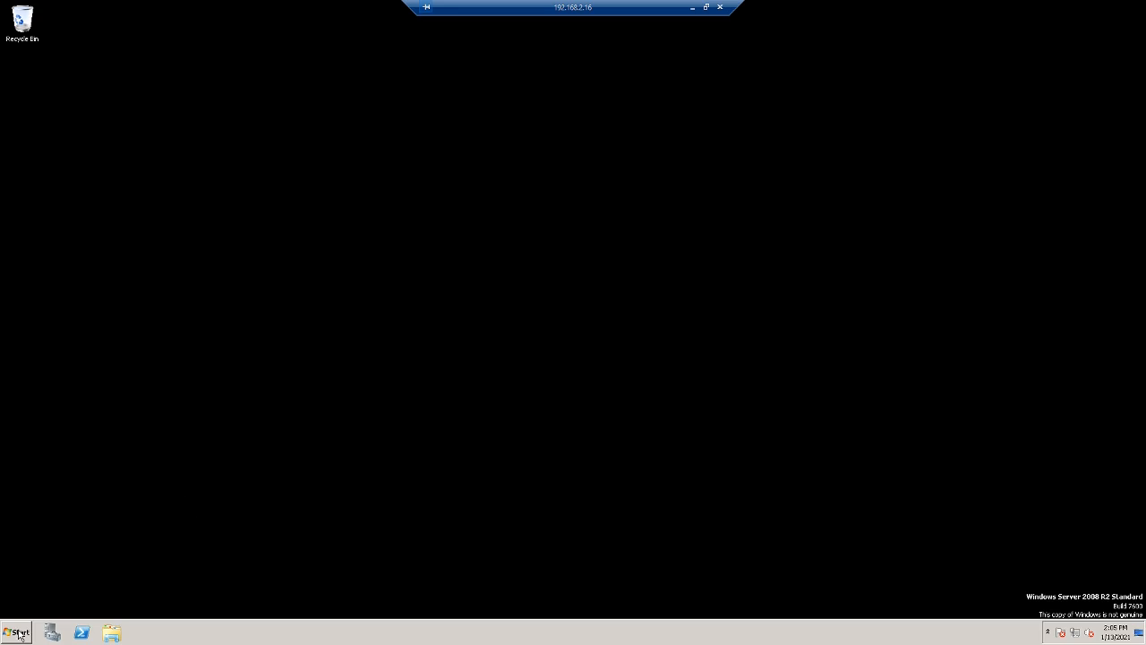
- In DNS Manager, view the Monster.int forward lookup zone records on ONE2008, then close it
click(18, 634)
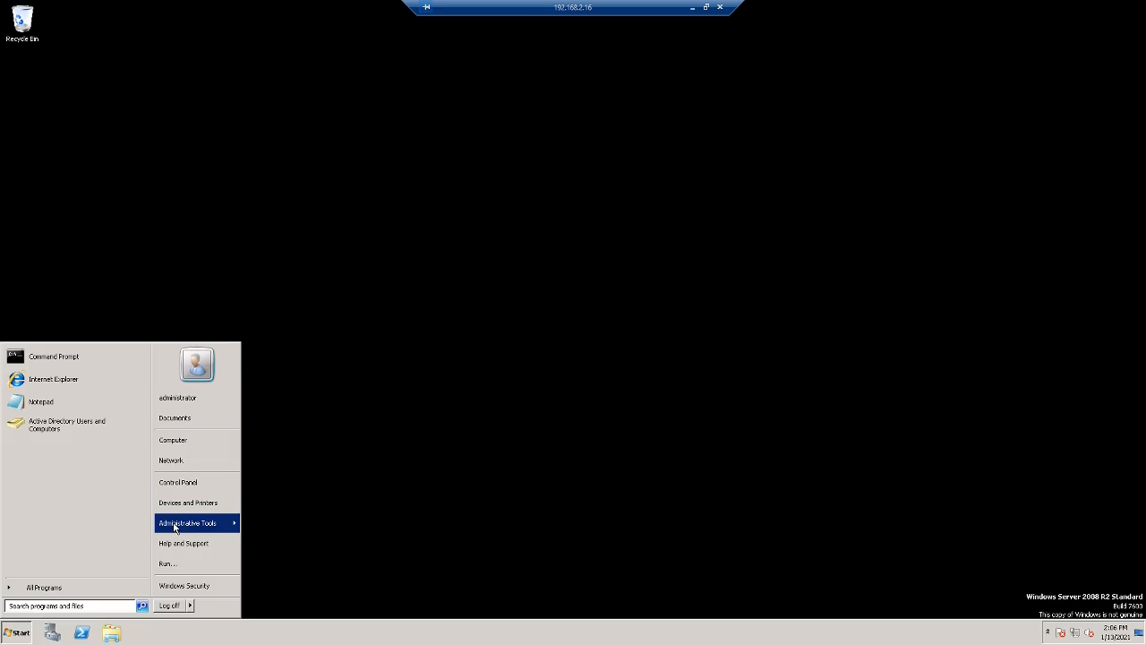
mouse_move(214, 523)
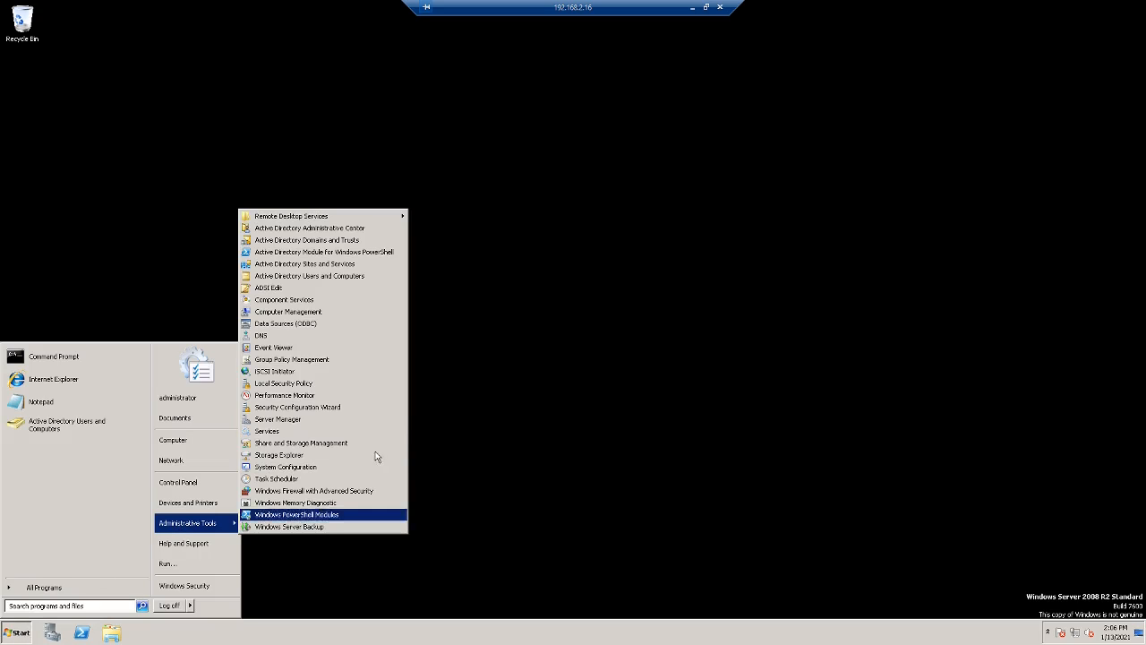
click(305, 336)
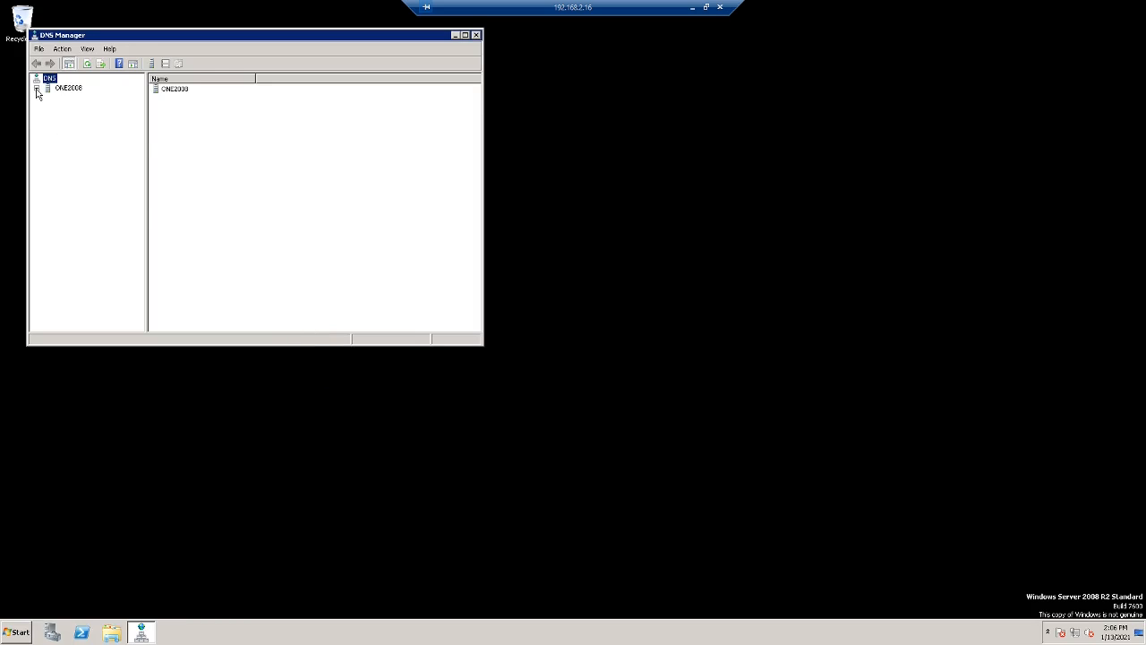
click(37, 89)
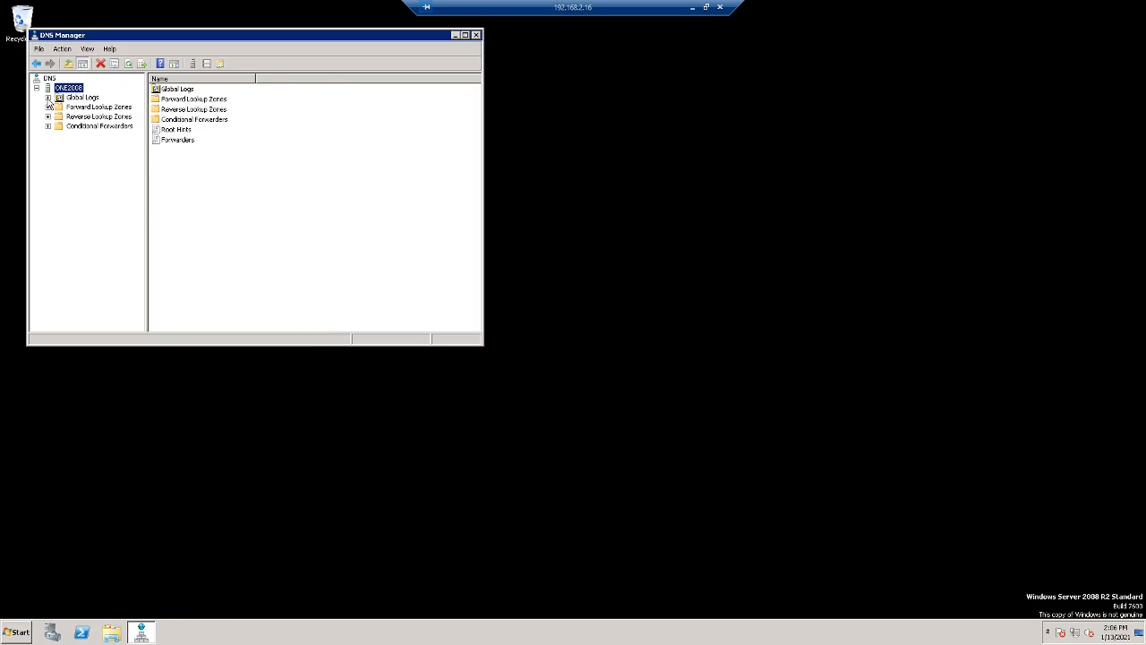
click(48, 106)
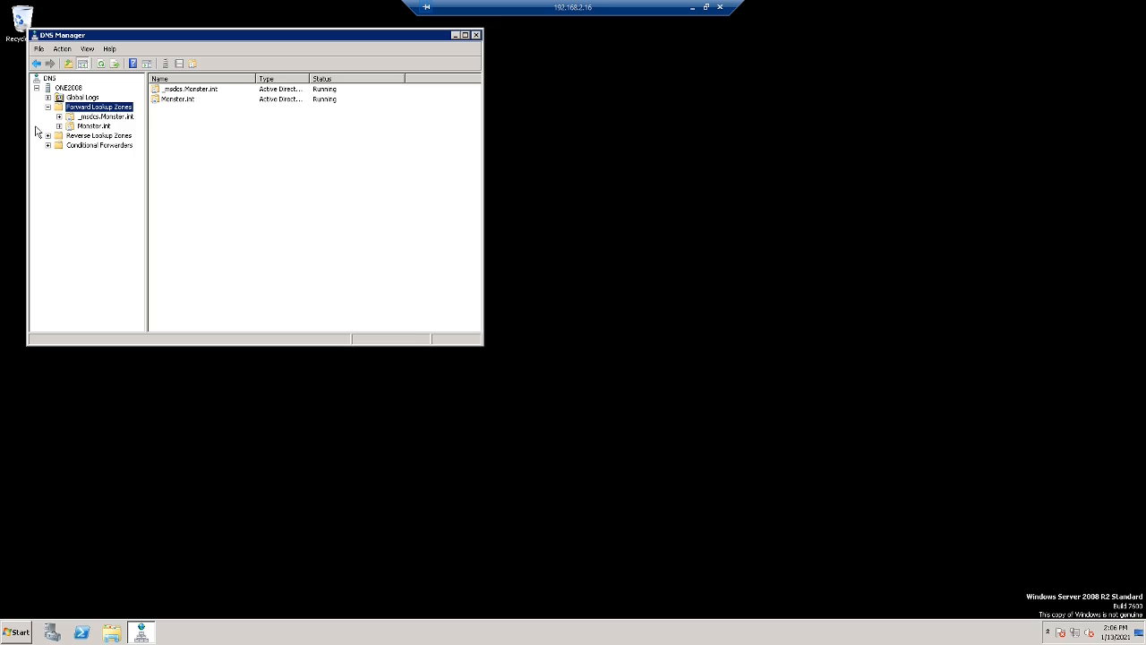
click(59, 127)
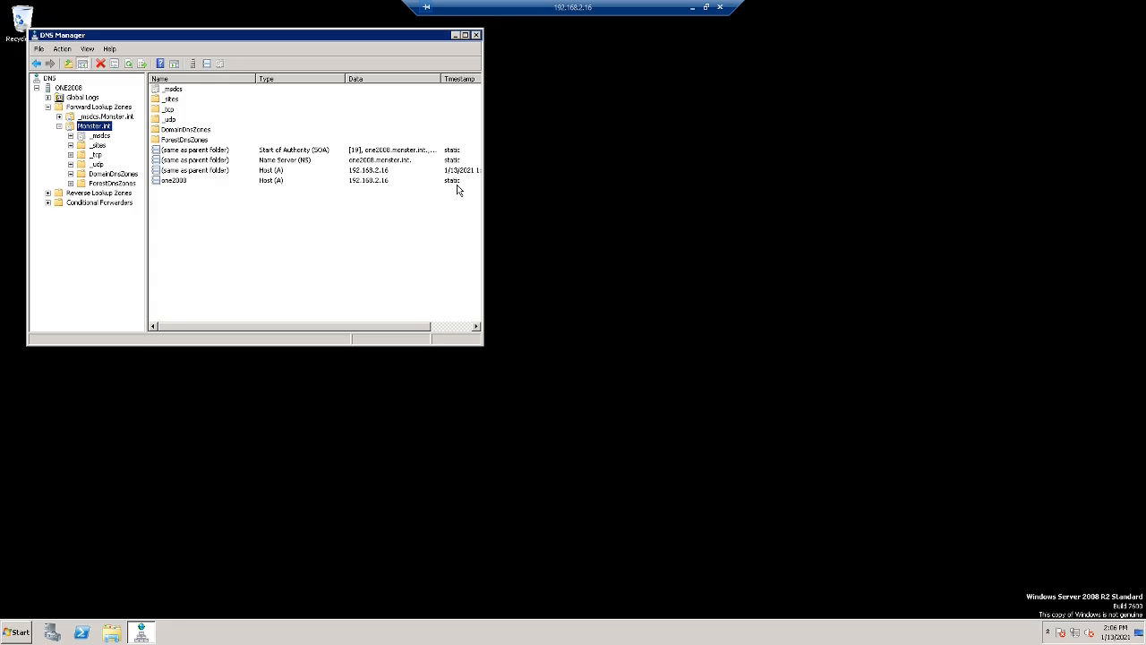
click(476, 36)
- Check the Local Area Connection's IPv4 settings (192.168.2.16, DNS 127.0.0.1), then close all network windows
click(111, 632)
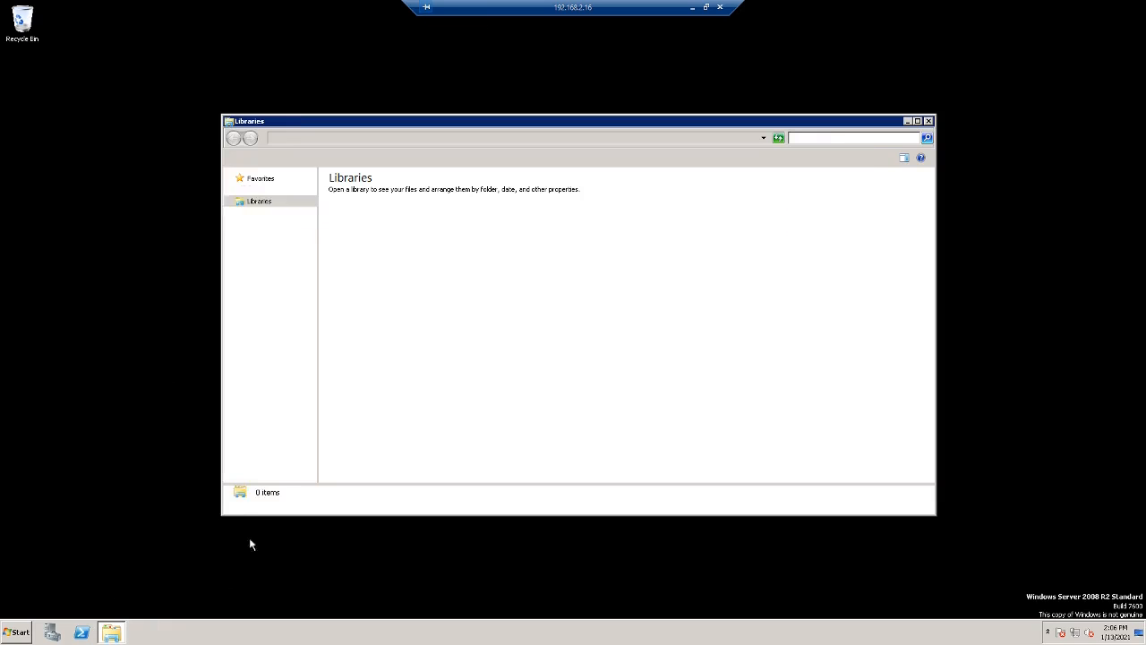
right_click(268, 328)
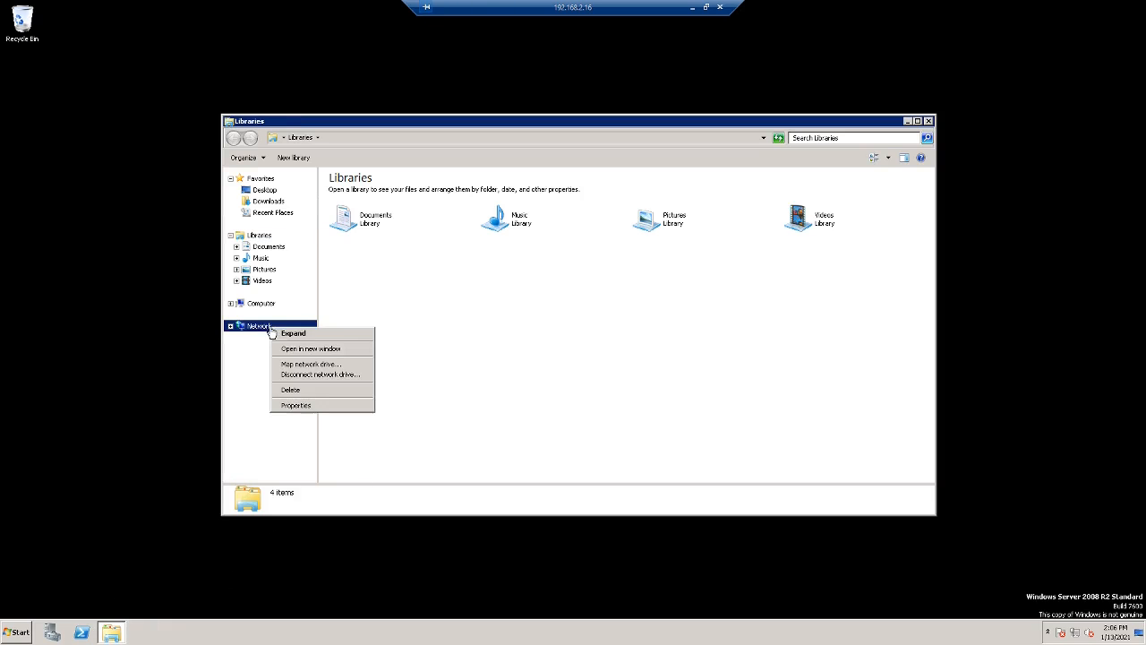
click(301, 405)
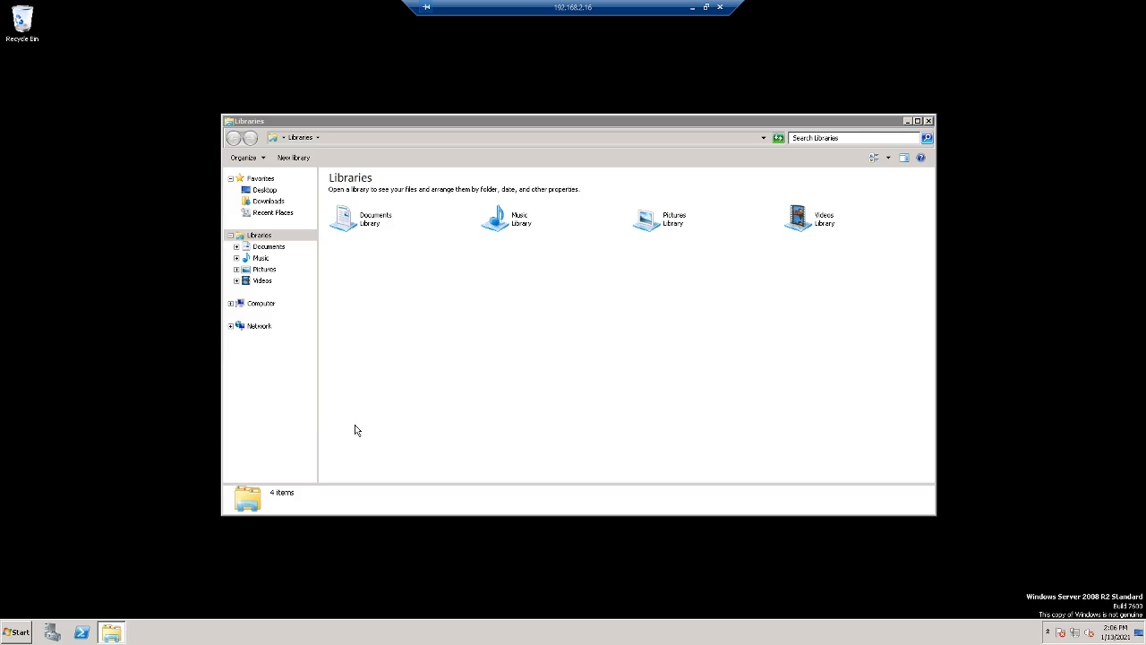
click(309, 196)
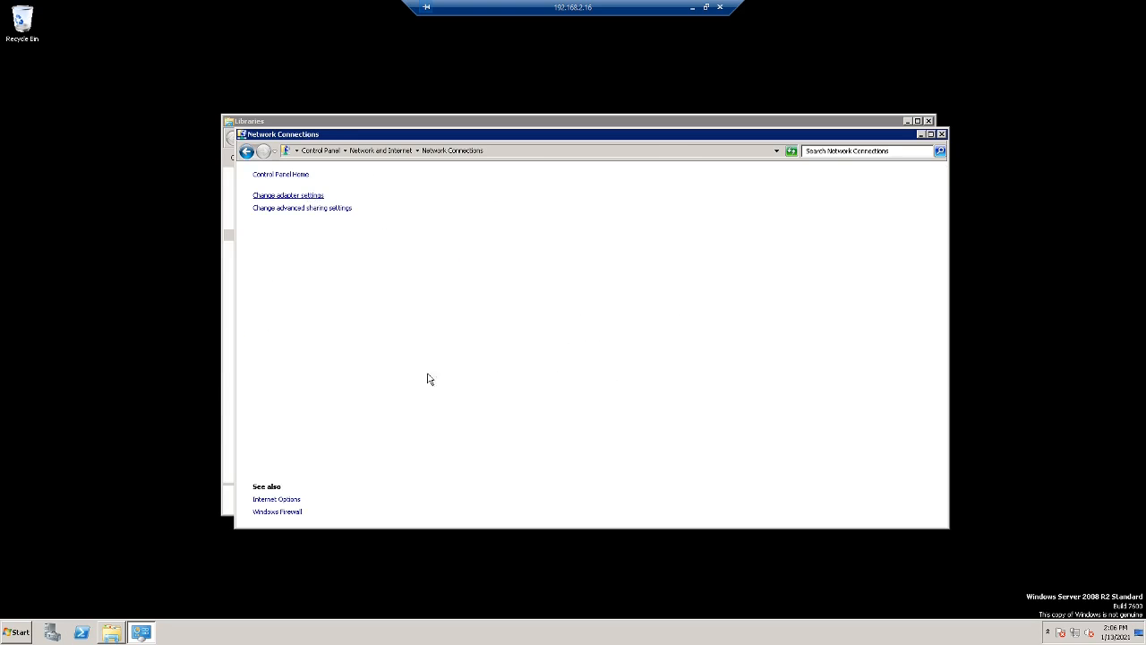
right_click(281, 202)
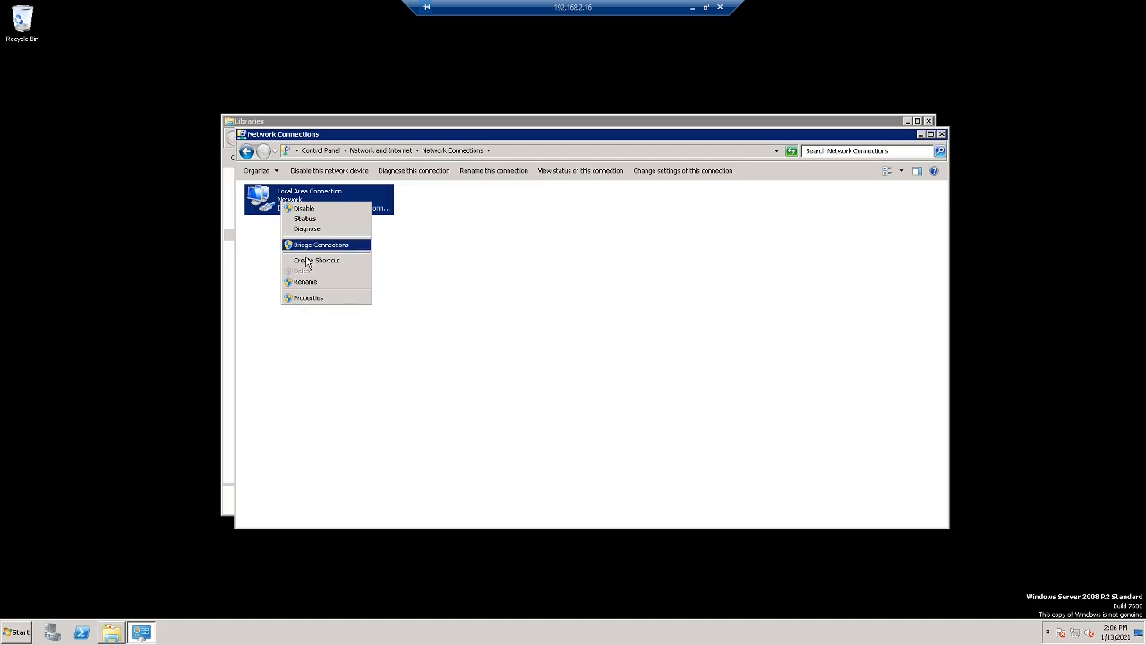
click(309, 298)
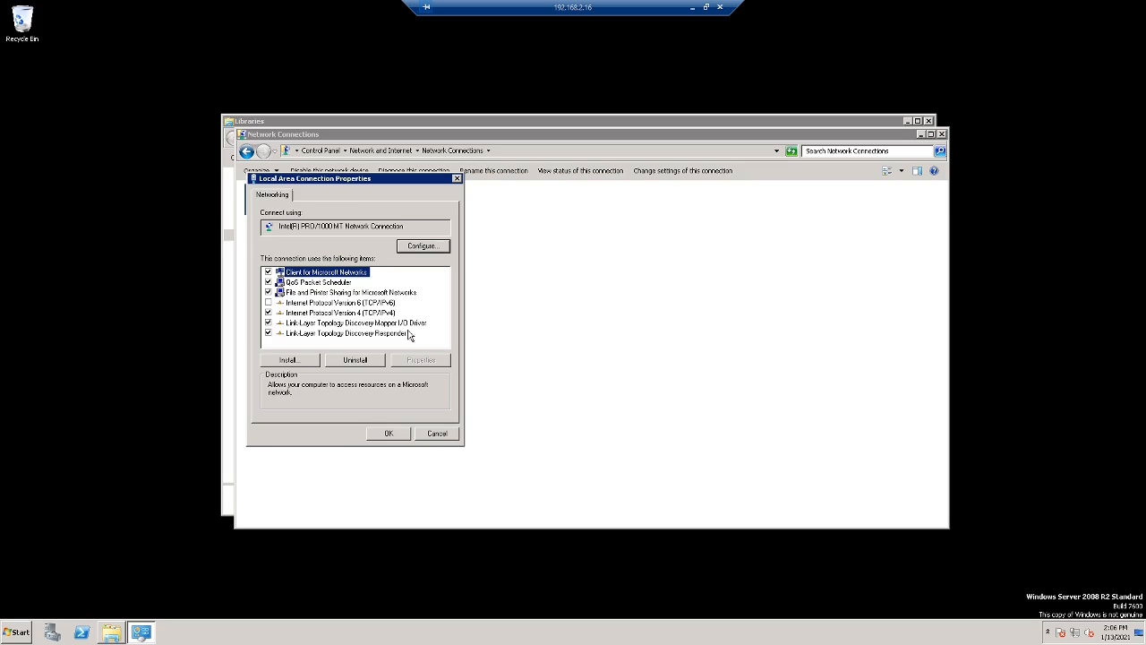
click(392, 313)
click(422, 359)
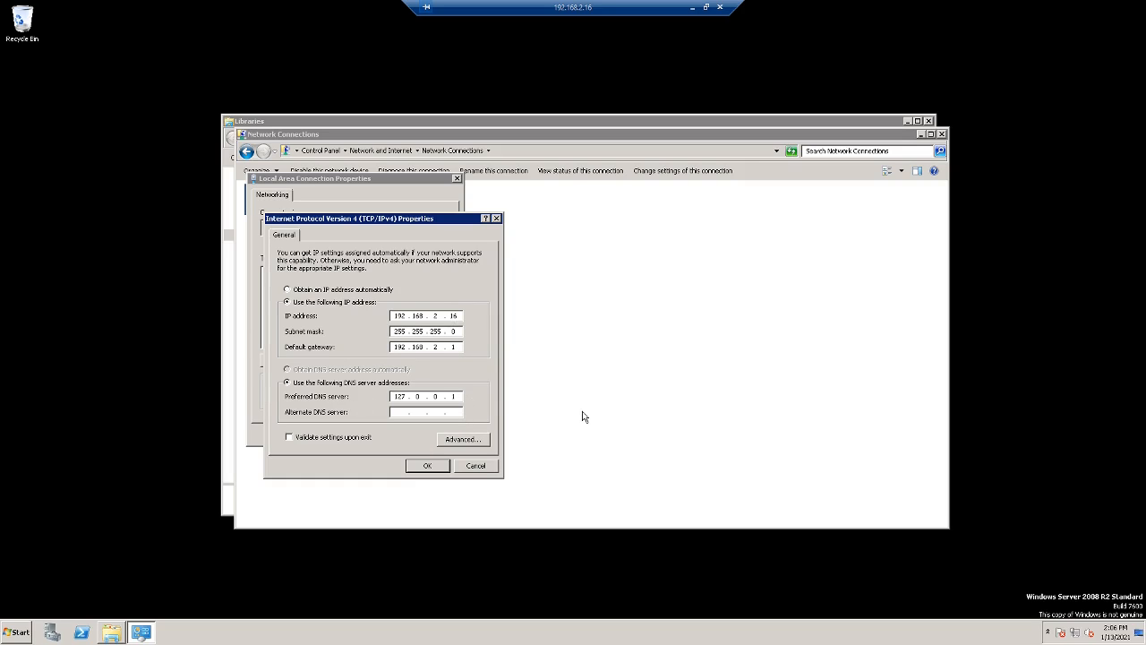
click(435, 468)
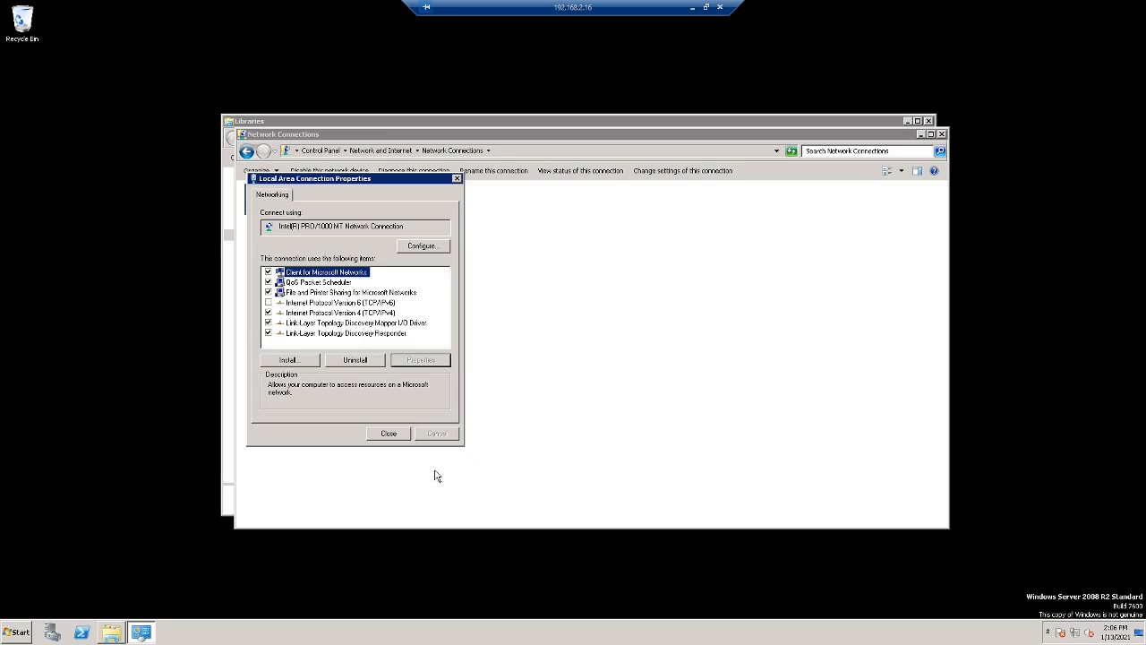
click(389, 432)
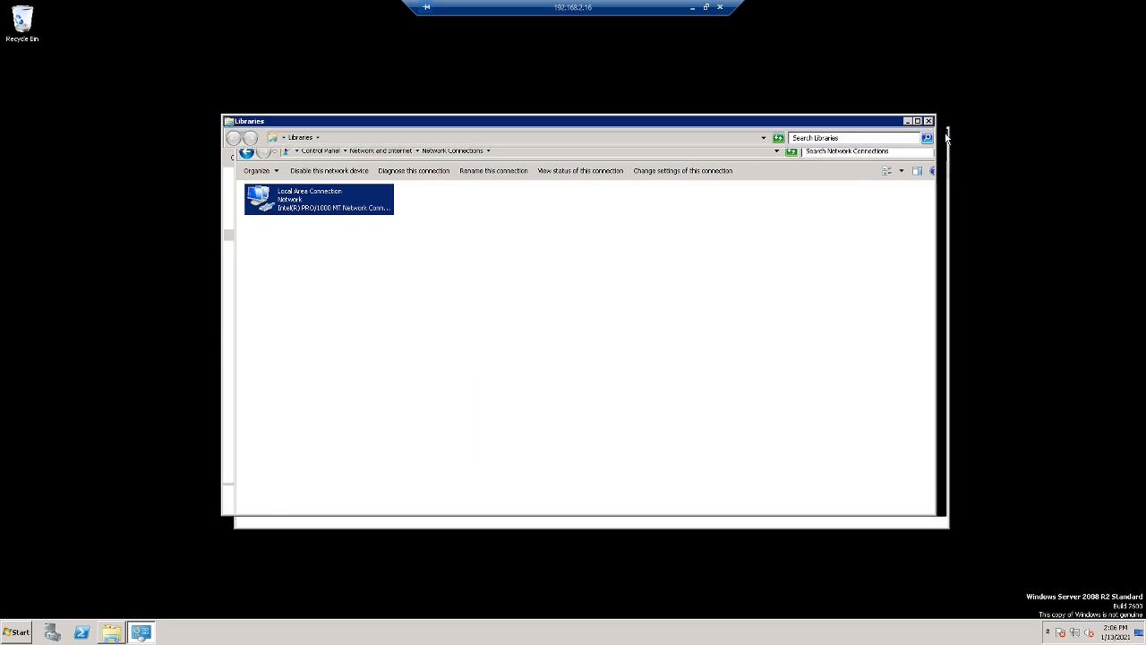
click(942, 134)
- Close the Libraries window, launch Server Manager on Server2019 and show its Local Server page
click(929, 120)
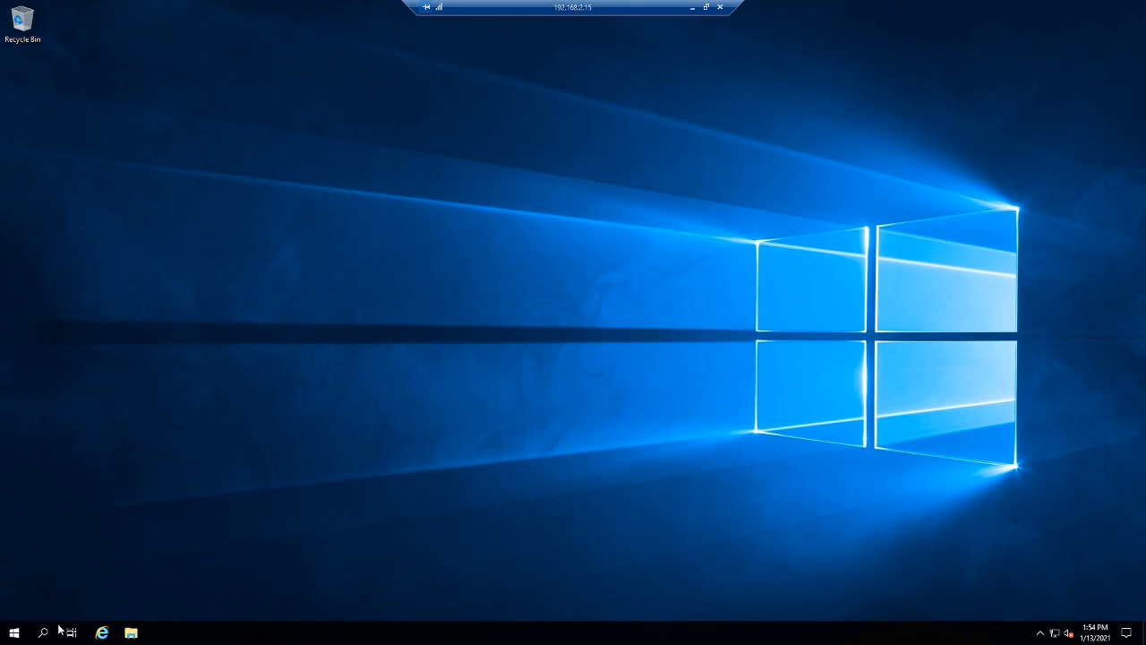
click(16, 633)
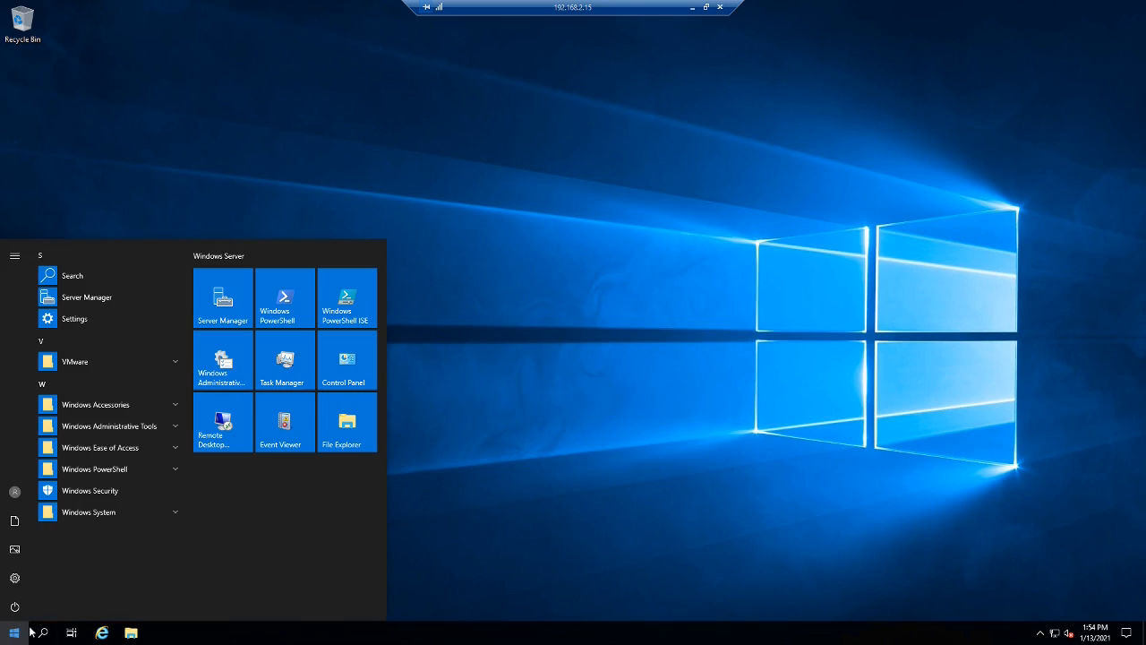
click(218, 307)
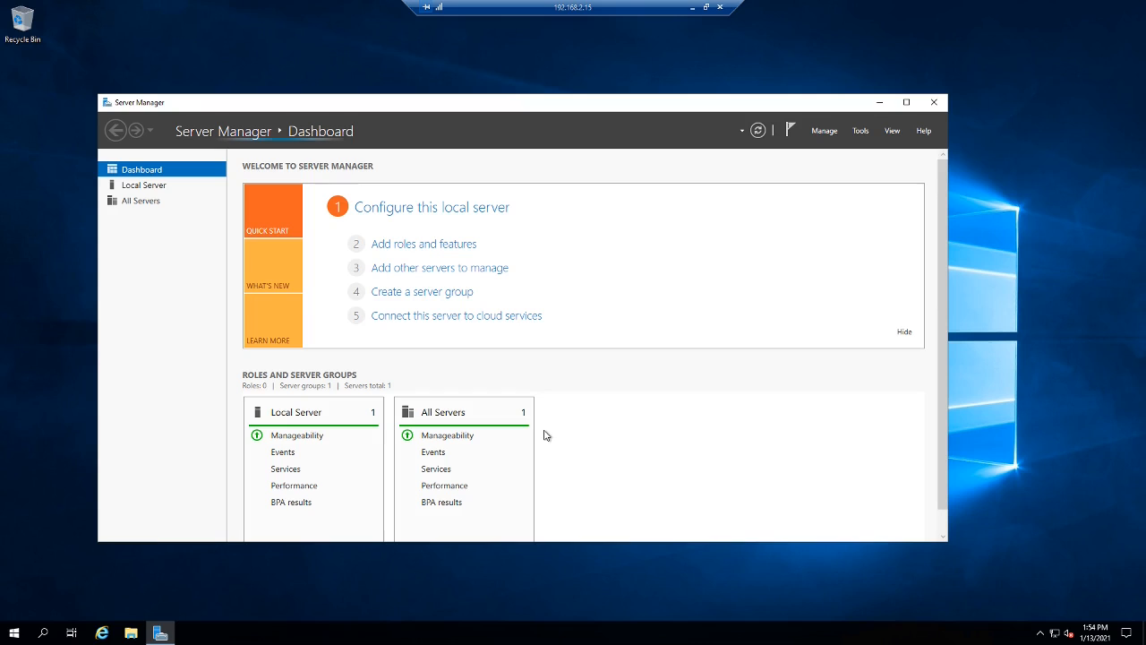
click(159, 187)
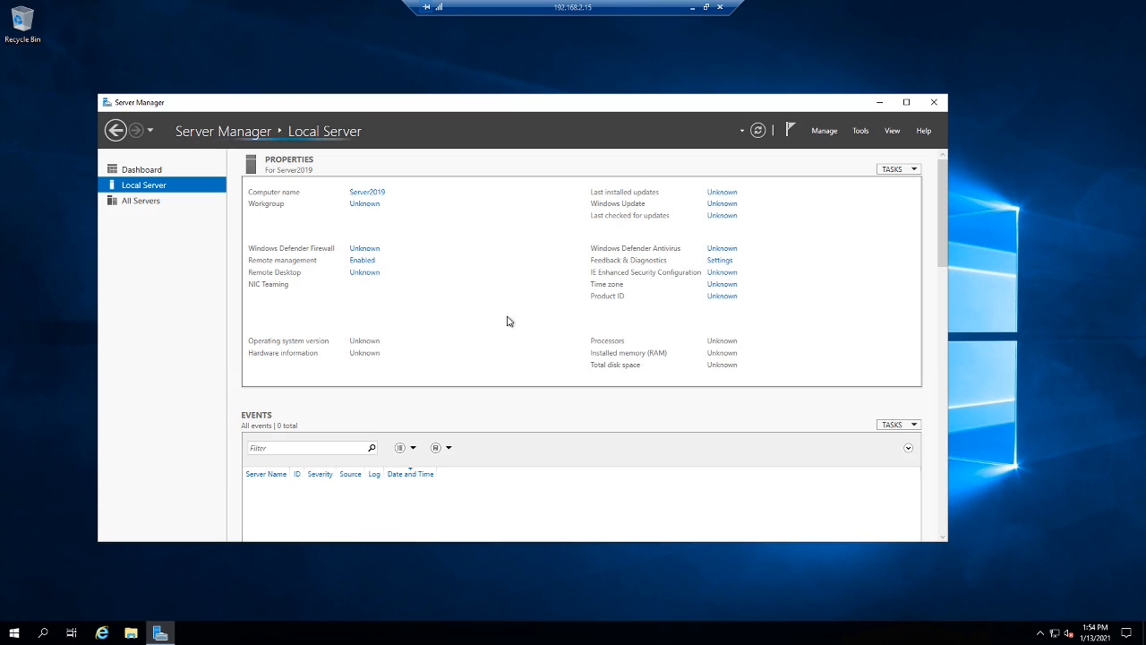
click(825, 132)
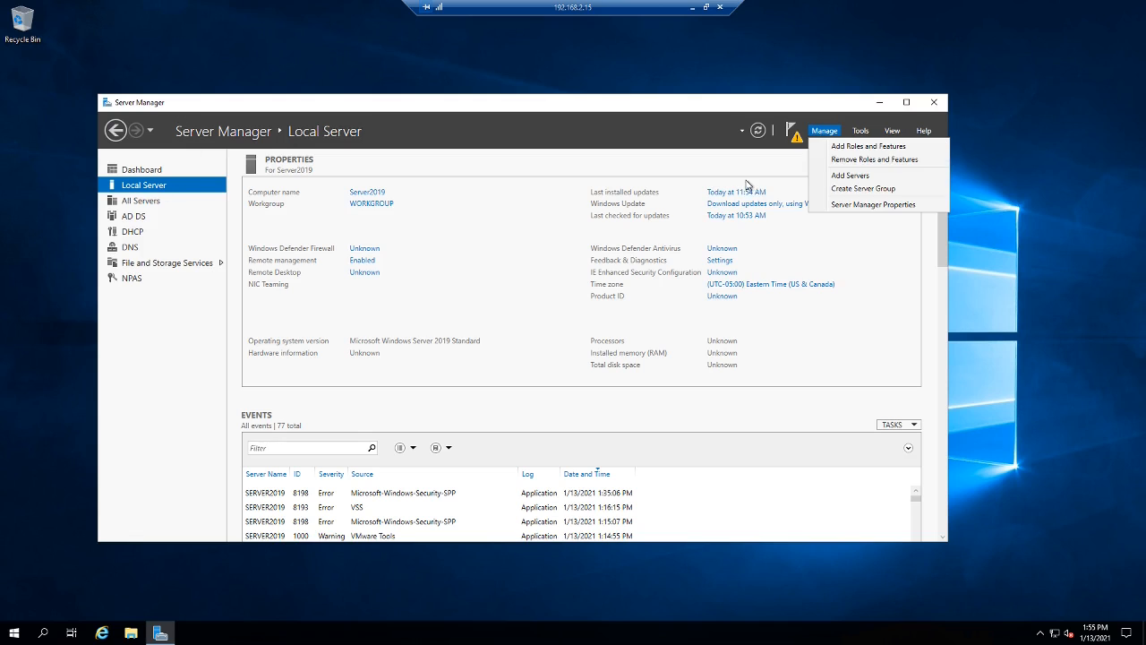
click(860, 146)
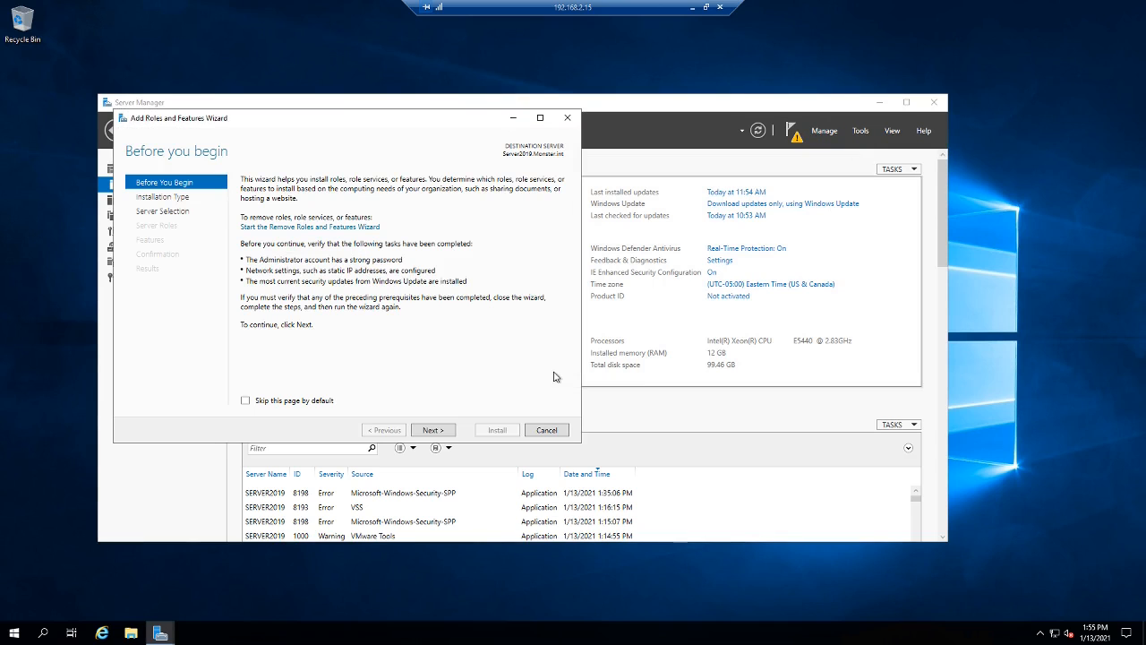
click(437, 434)
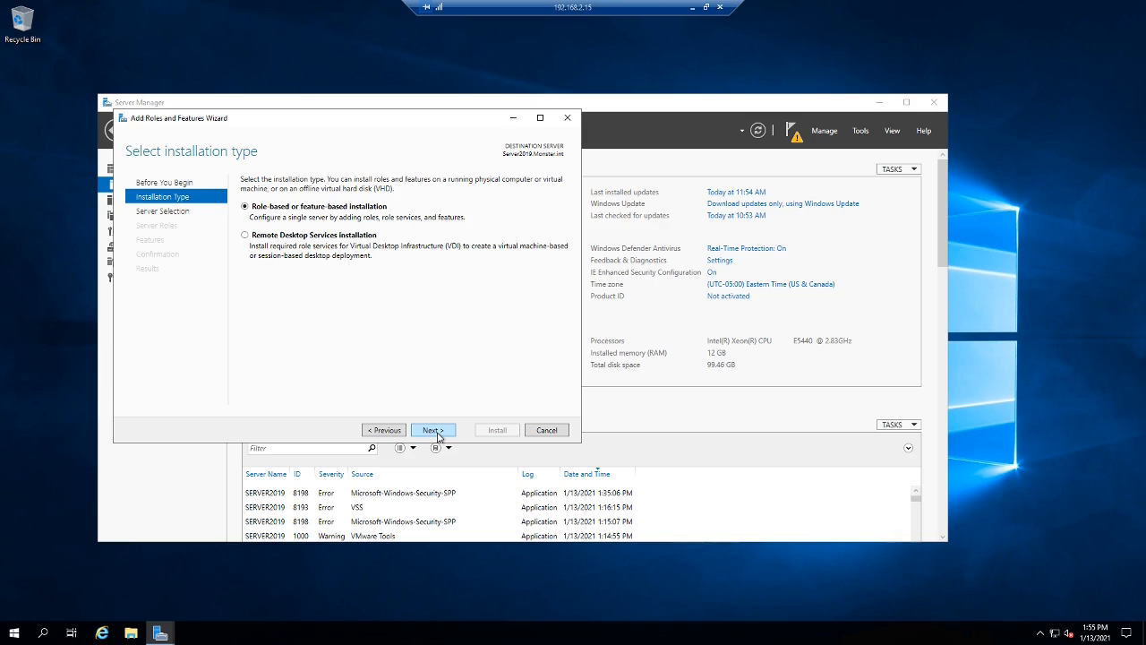
click(434, 430)
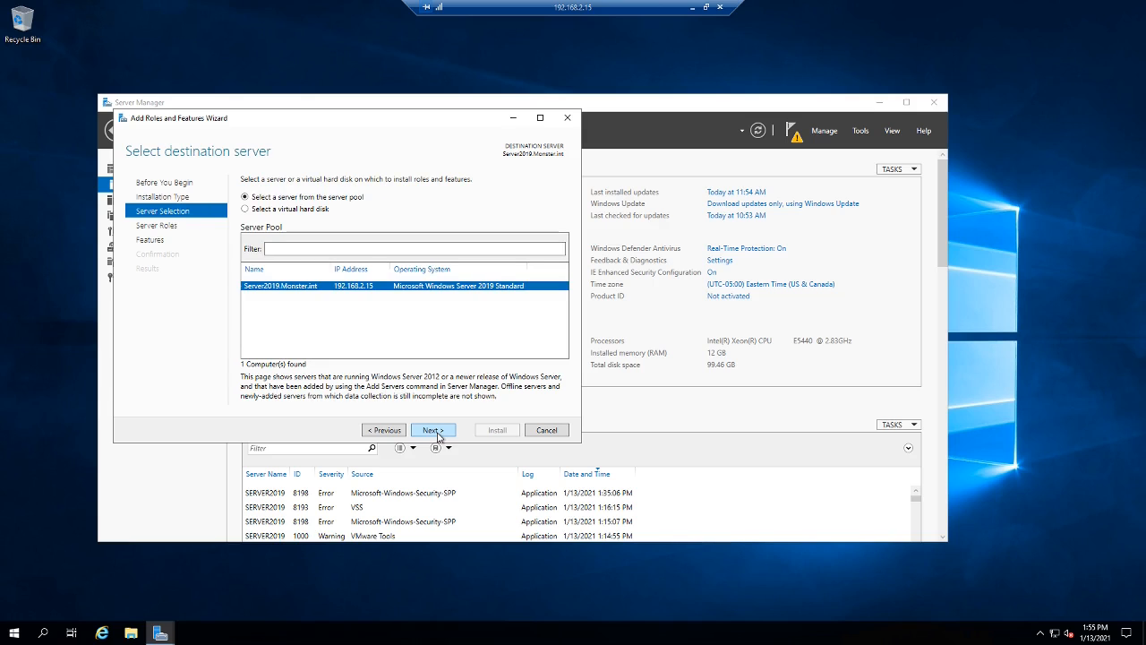
click(434, 430)
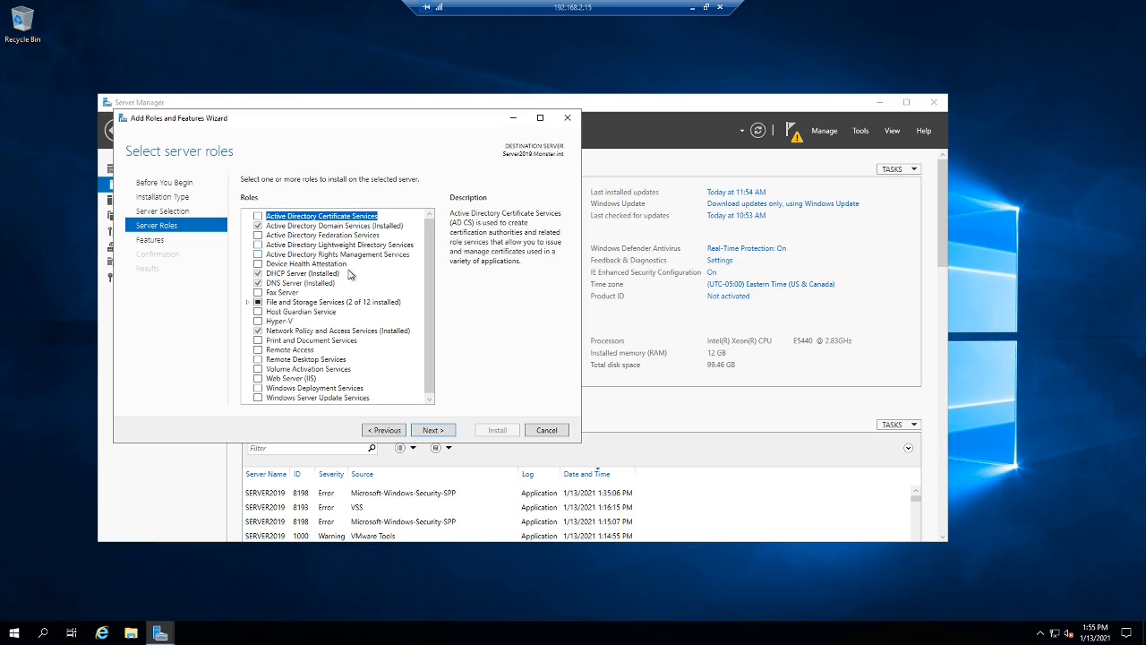
click(442, 432)
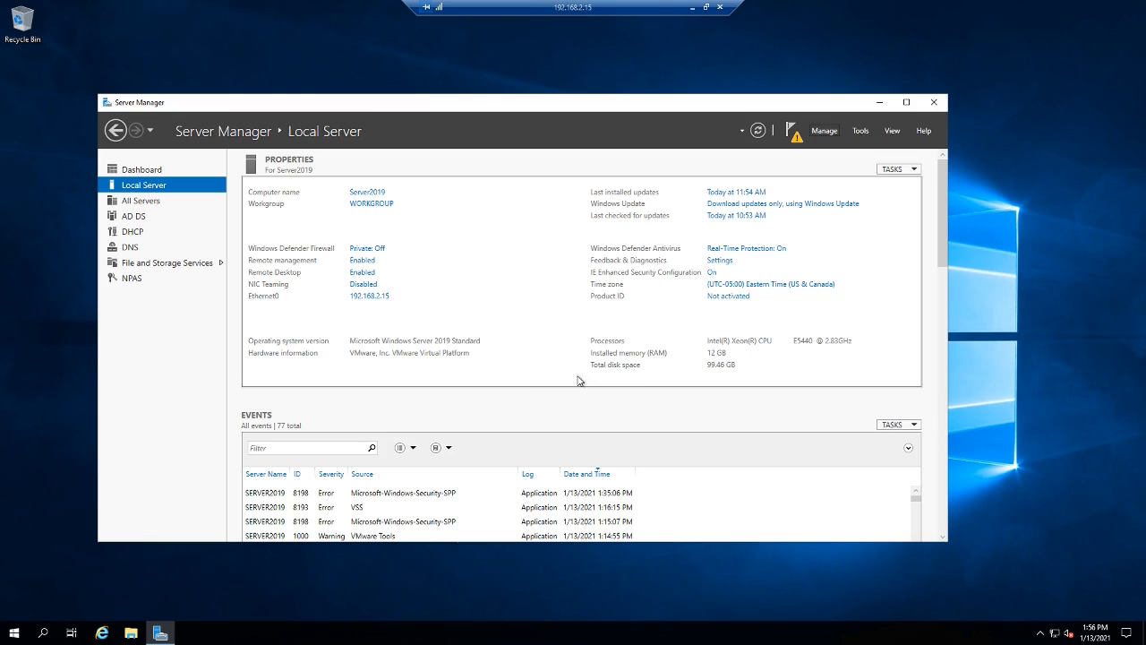
click(135, 632)
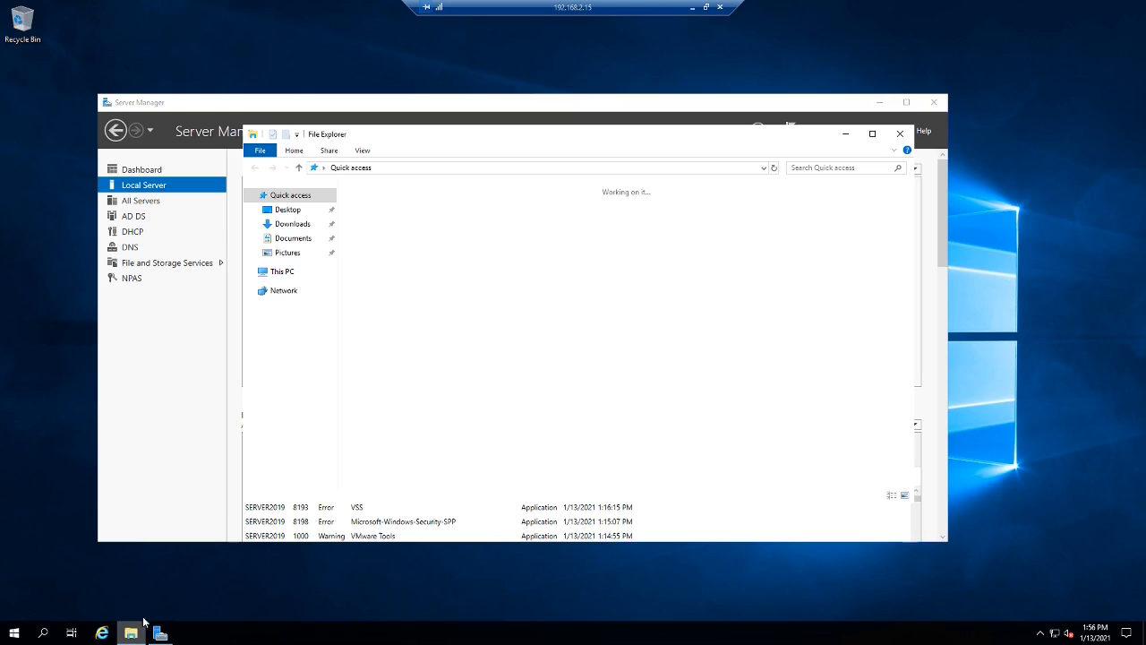
- Set Ethernet0's IPv4 preferred DNS server to 192.168.2.16 and close the network windows
right_click(273, 294)
click(313, 407)
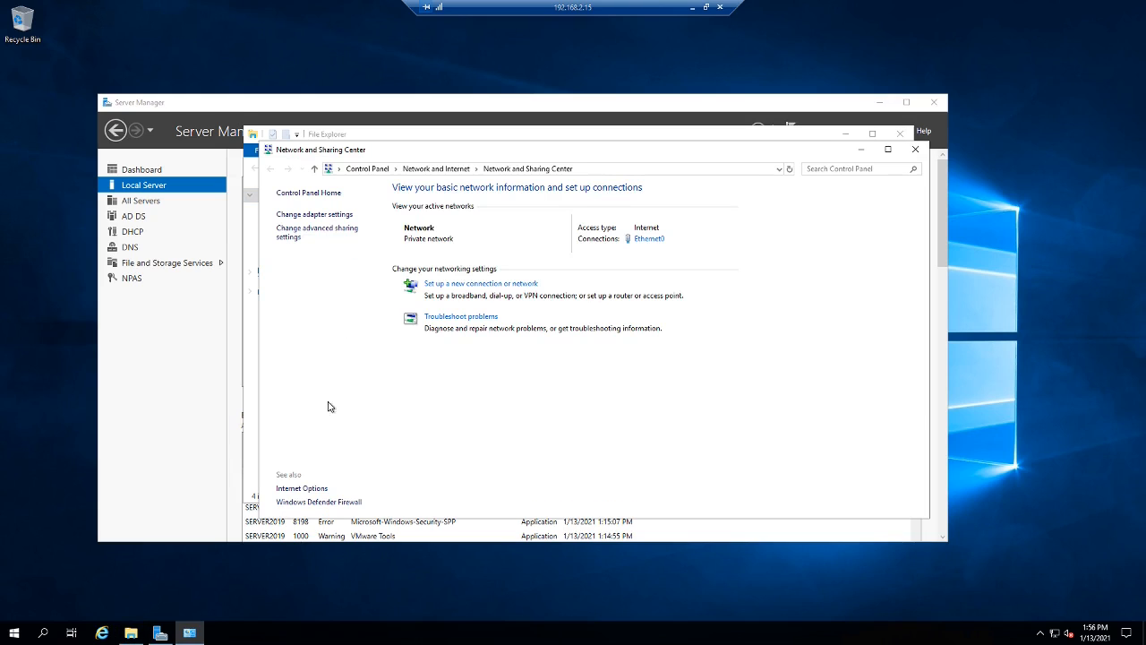
click(324, 215)
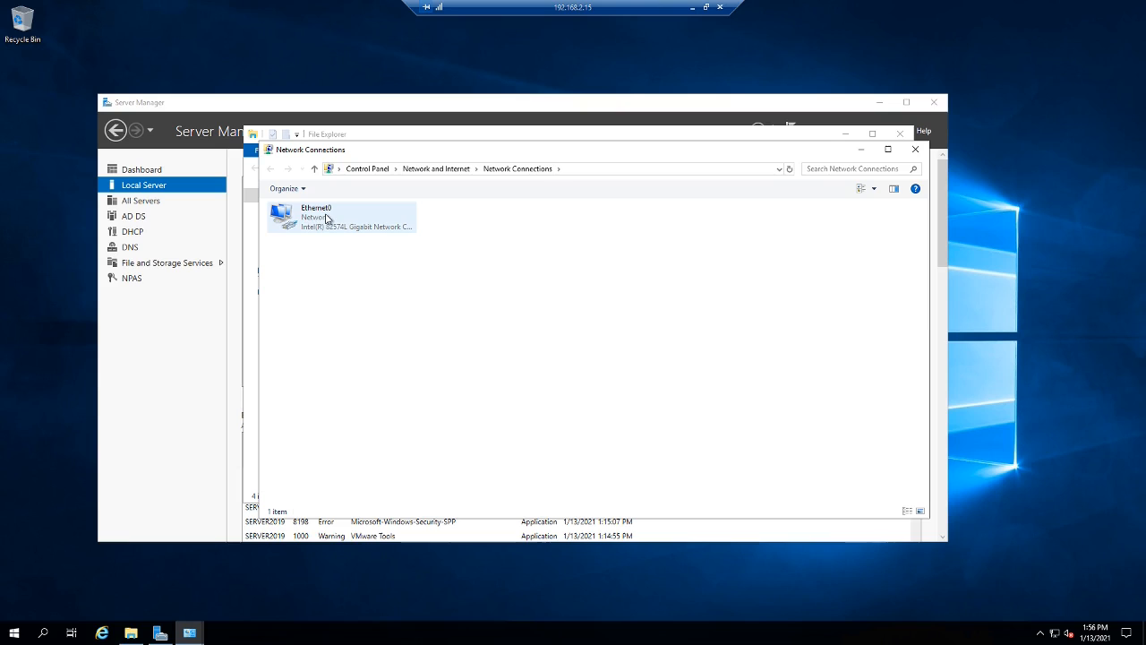
click(322, 215)
right_click(323, 215)
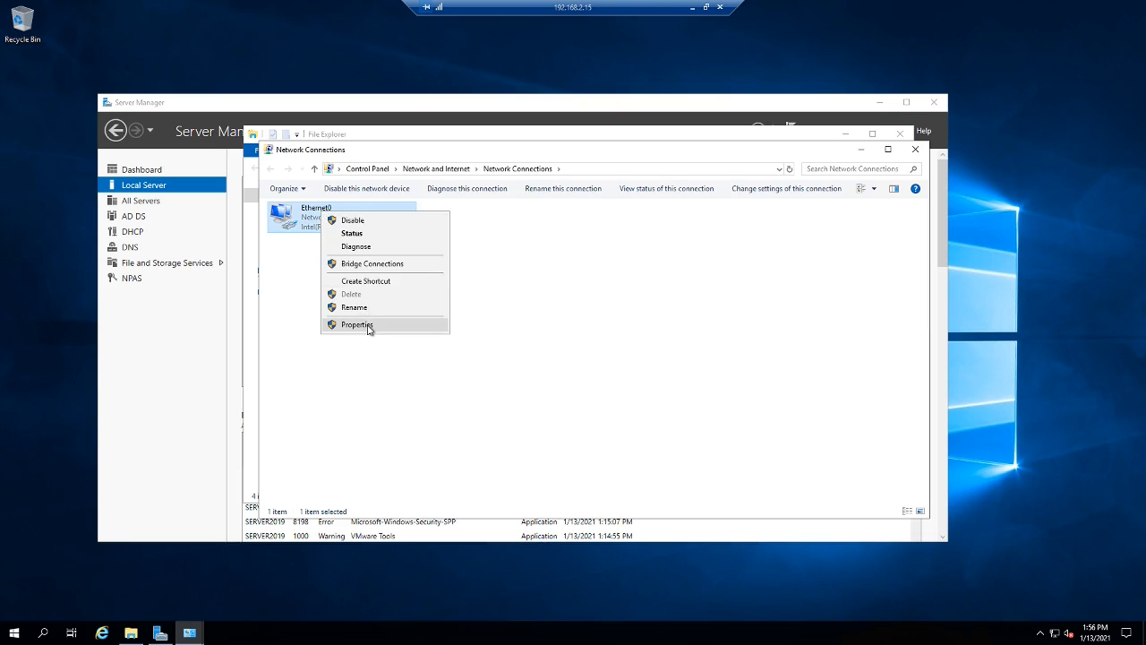
click(371, 328)
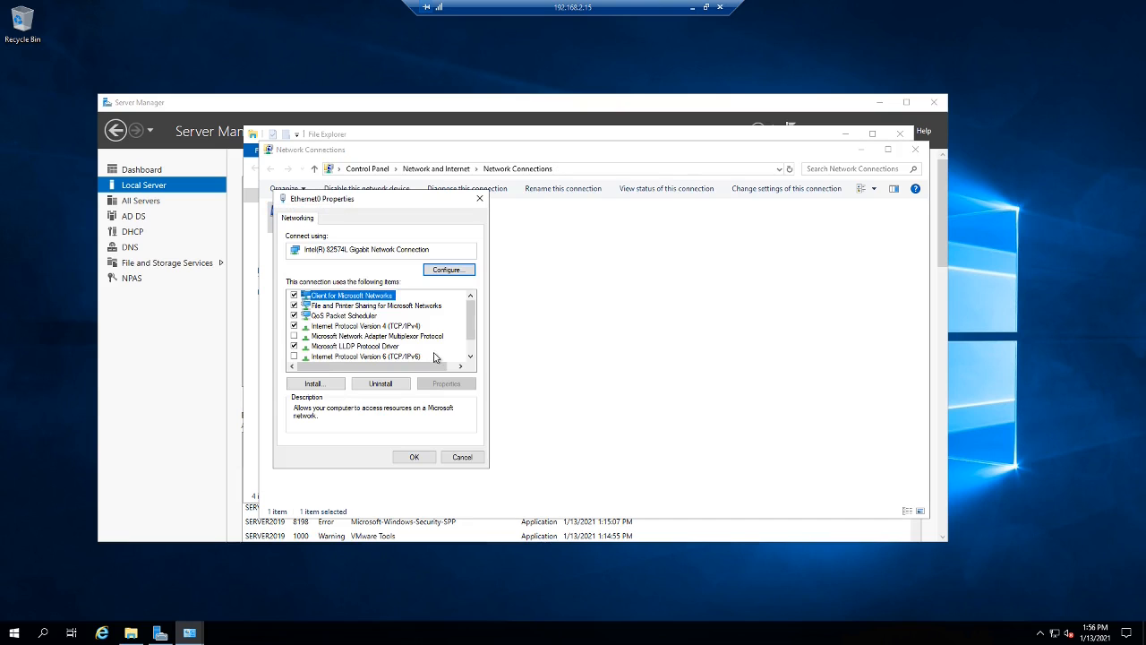
click(410, 328)
click(445, 382)
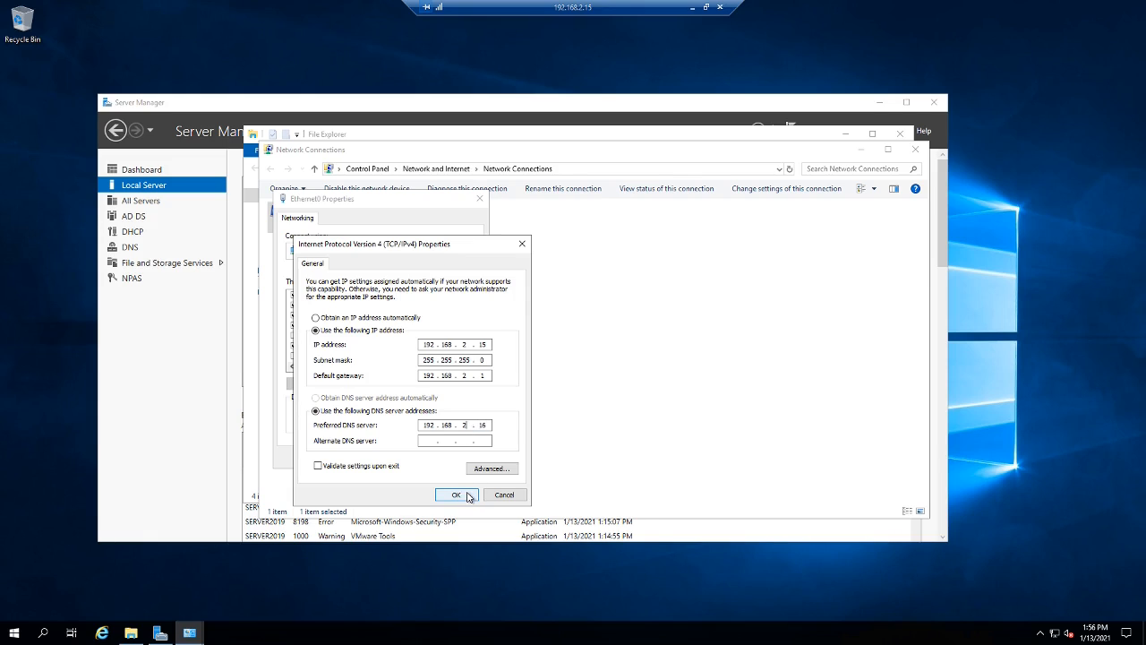
click(456, 496)
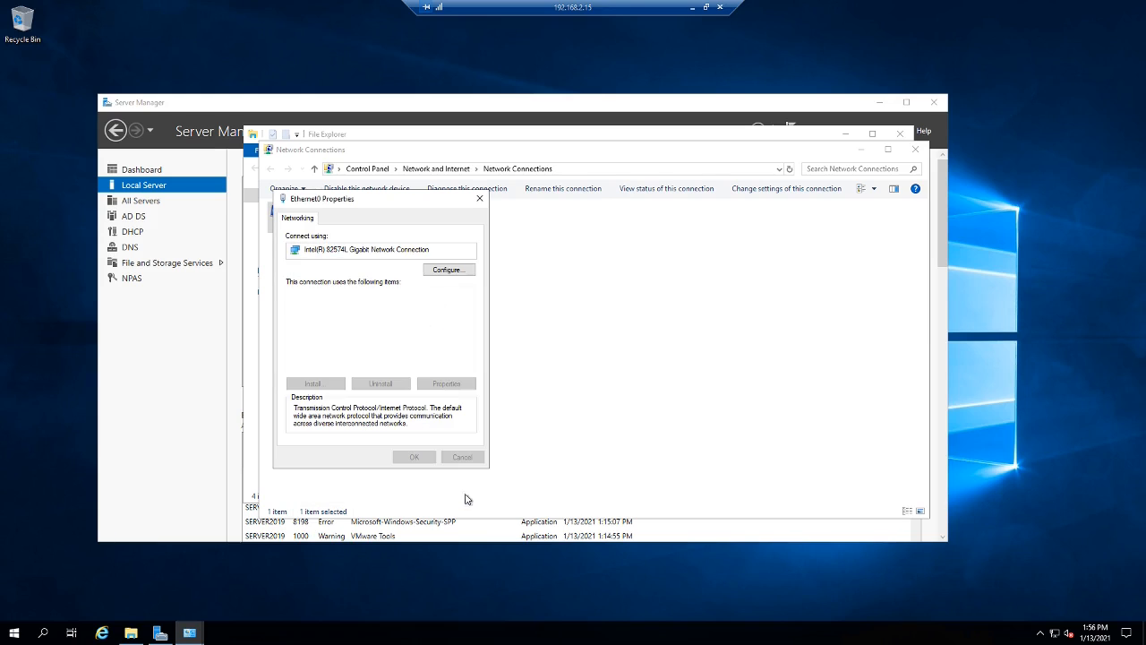
click(431, 459)
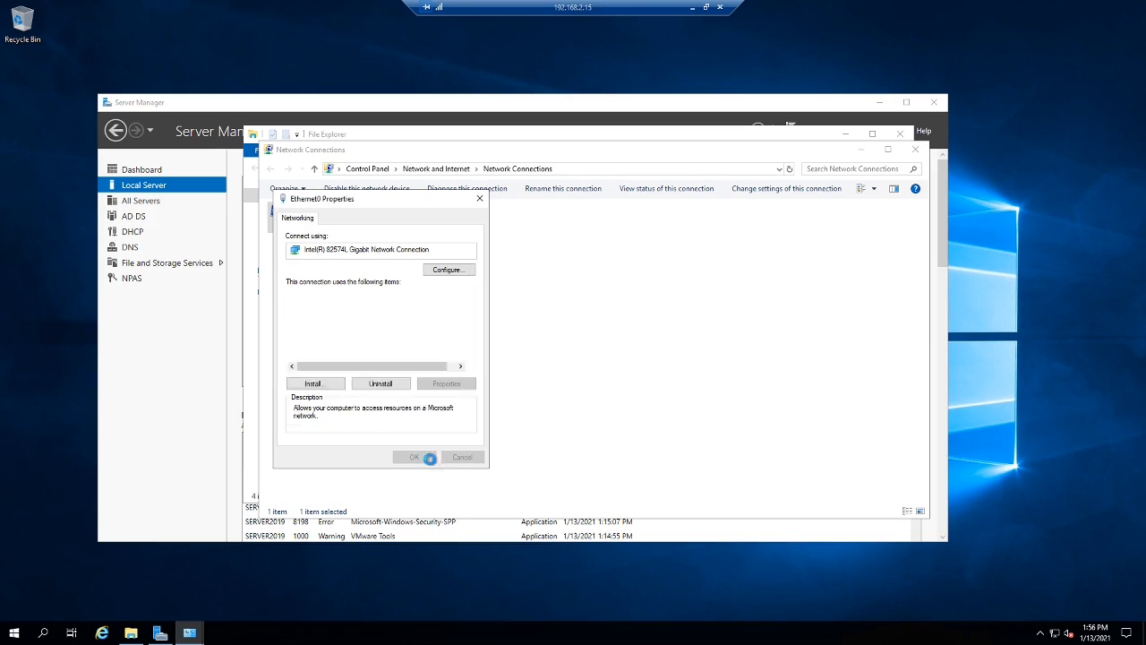
click(915, 148)
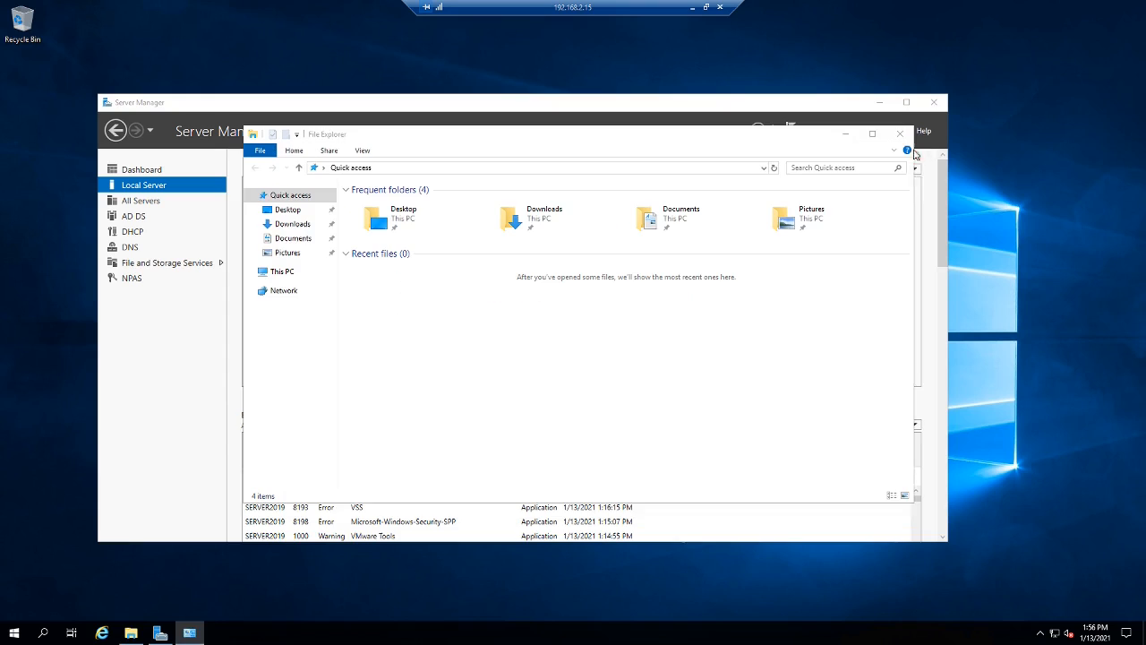
click(914, 150)
- Close File Explorer and start promoting Server2019 to a domain controller from Server Manager's notifications
click(901, 134)
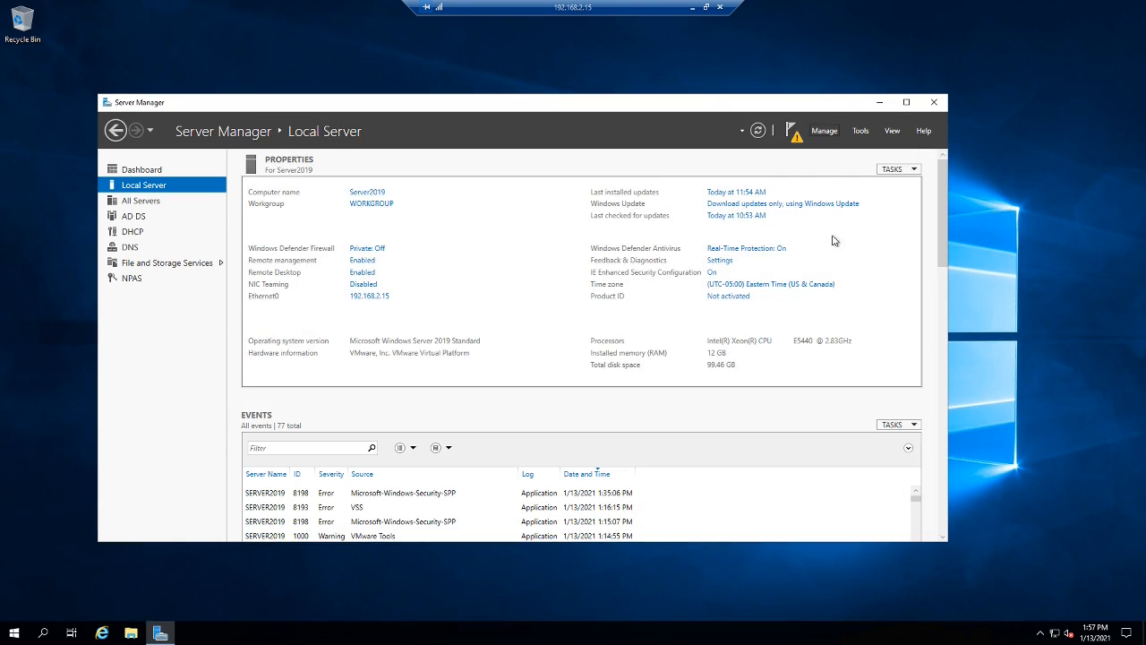
click(793, 133)
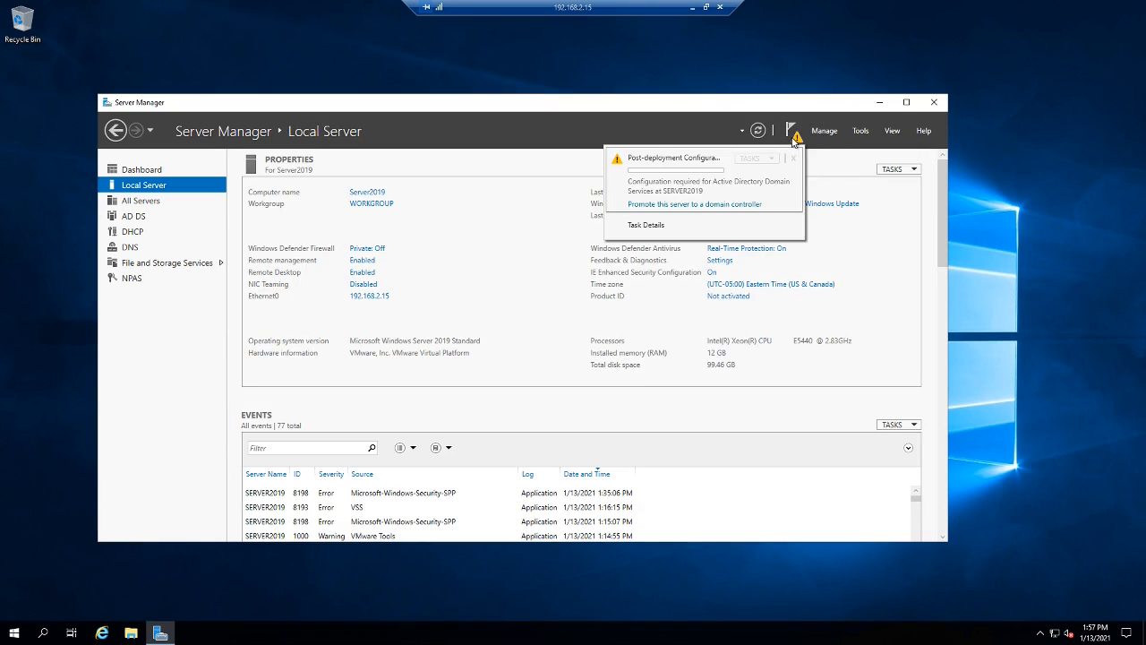
click(678, 205)
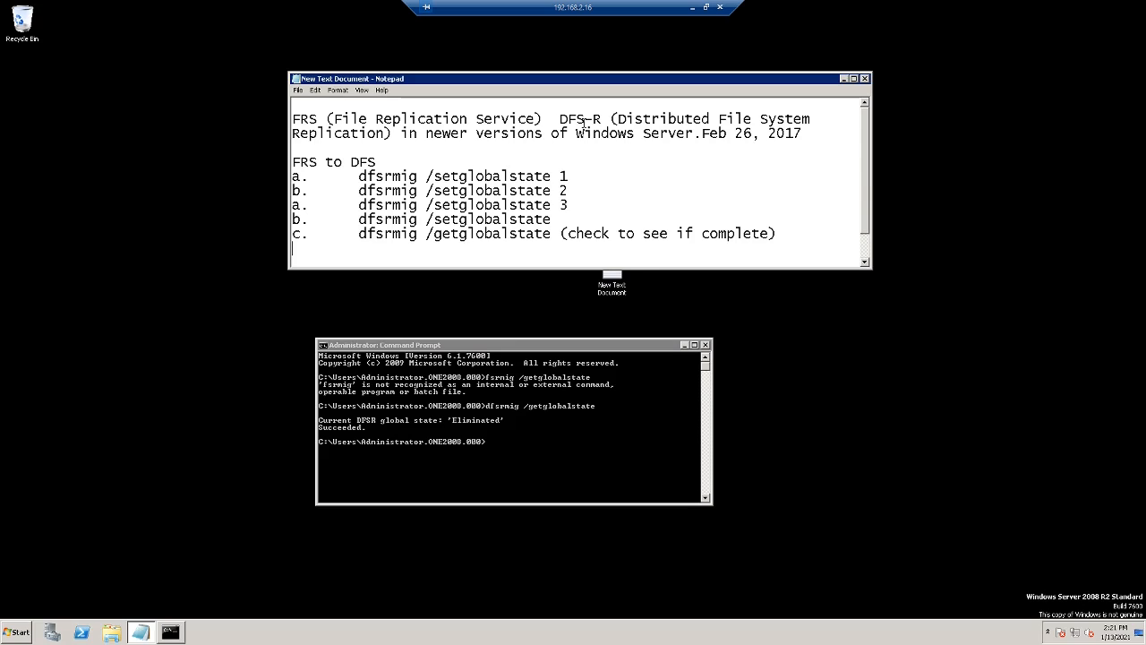
- Compare the FRS-to-DFS migration steps in Notepad, including dfsrmig /setglobalstate 1, with the Command Prompt
drag(585, 121, 561, 121)
drag(296, 164, 781, 234)
click(536, 443)
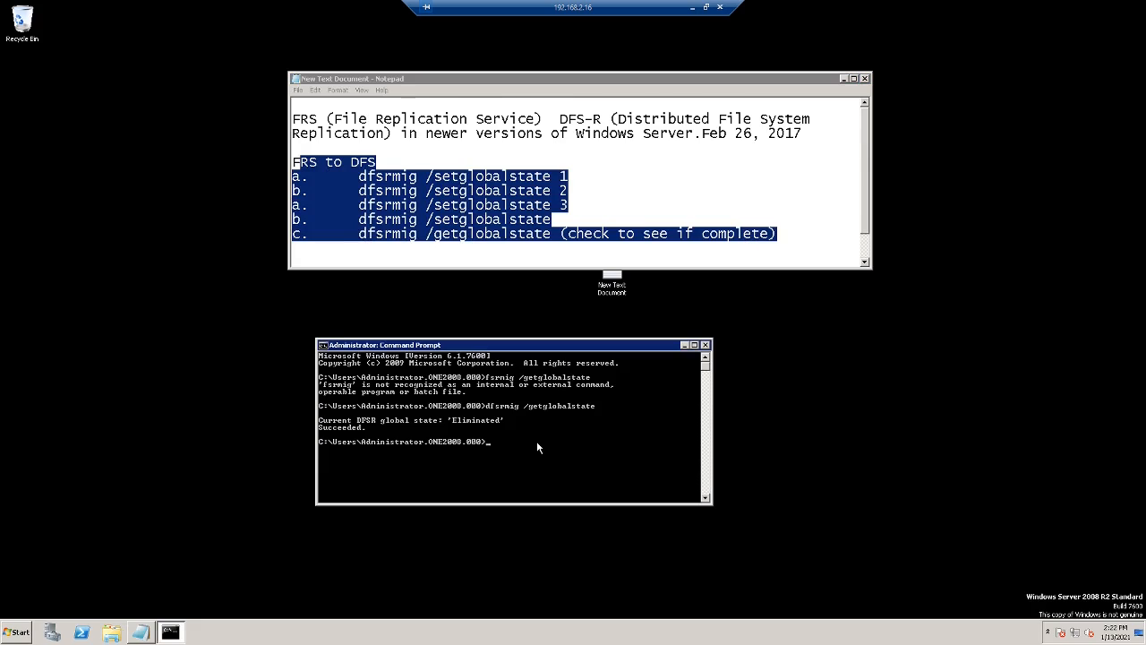
click(611, 177)
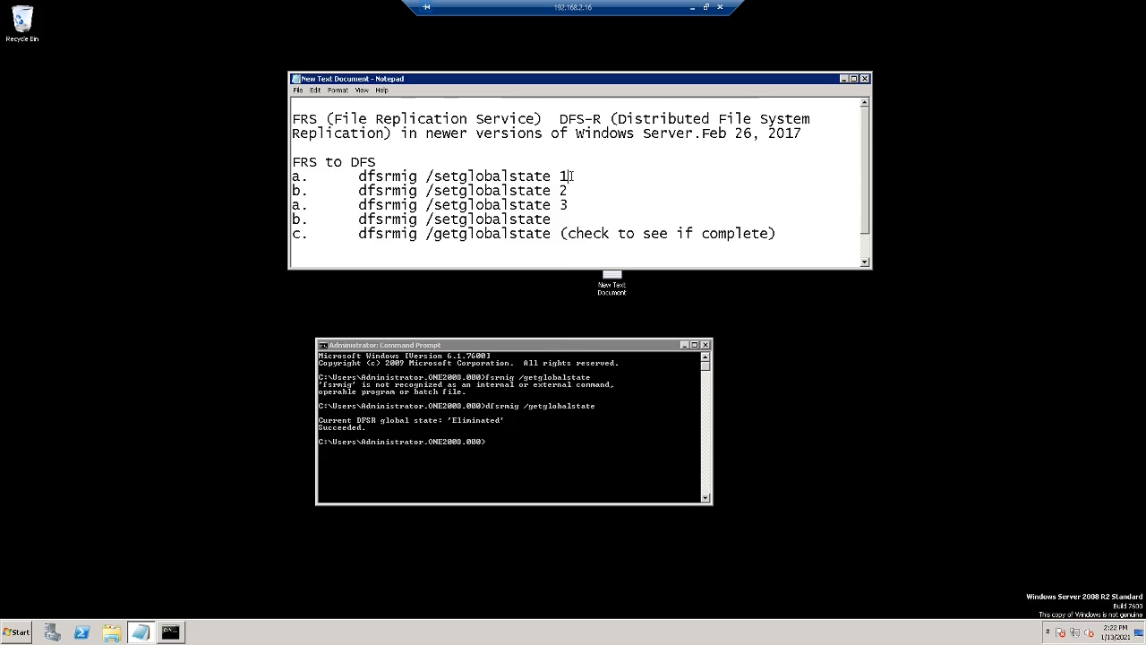
drag(571, 177, 359, 177)
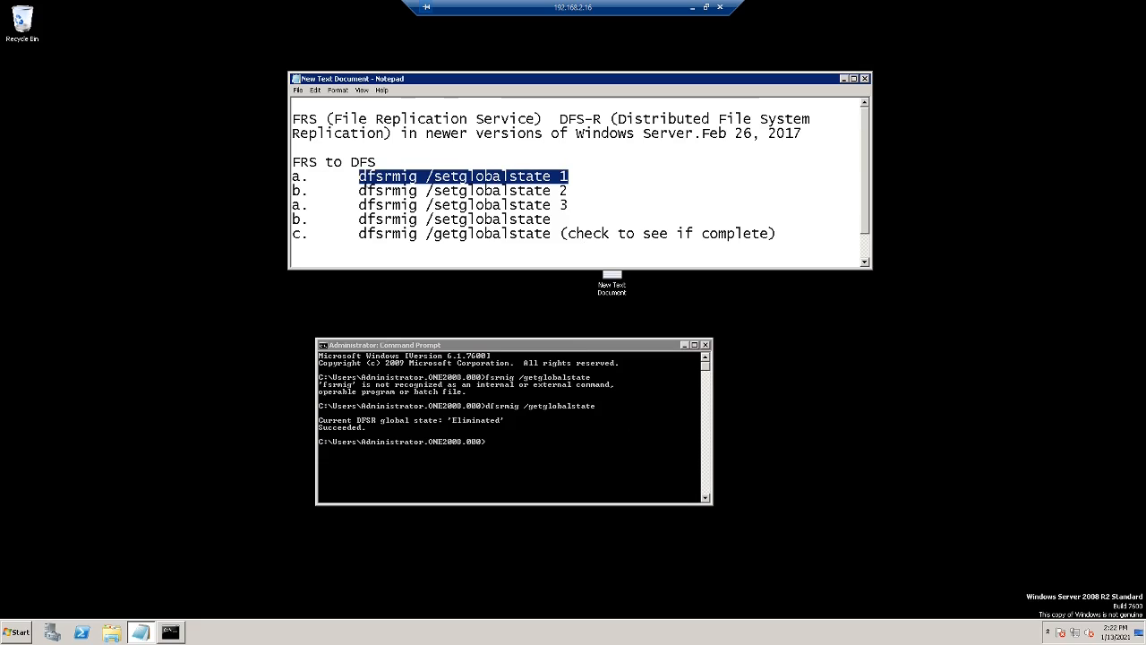
click(672, 394)
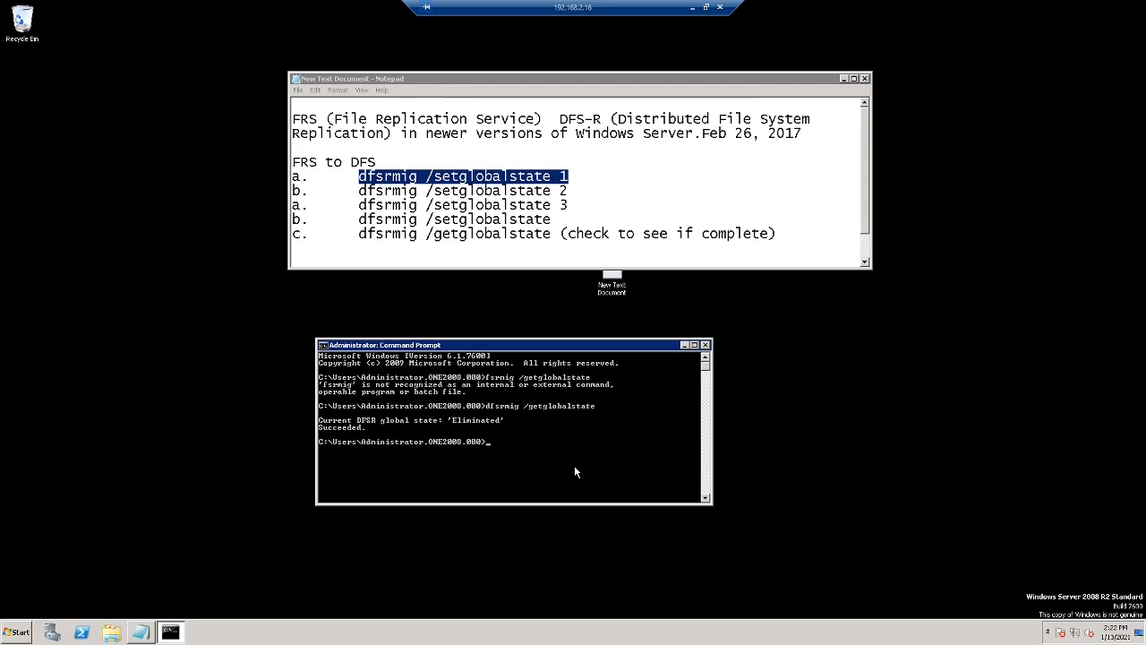
click(577, 182)
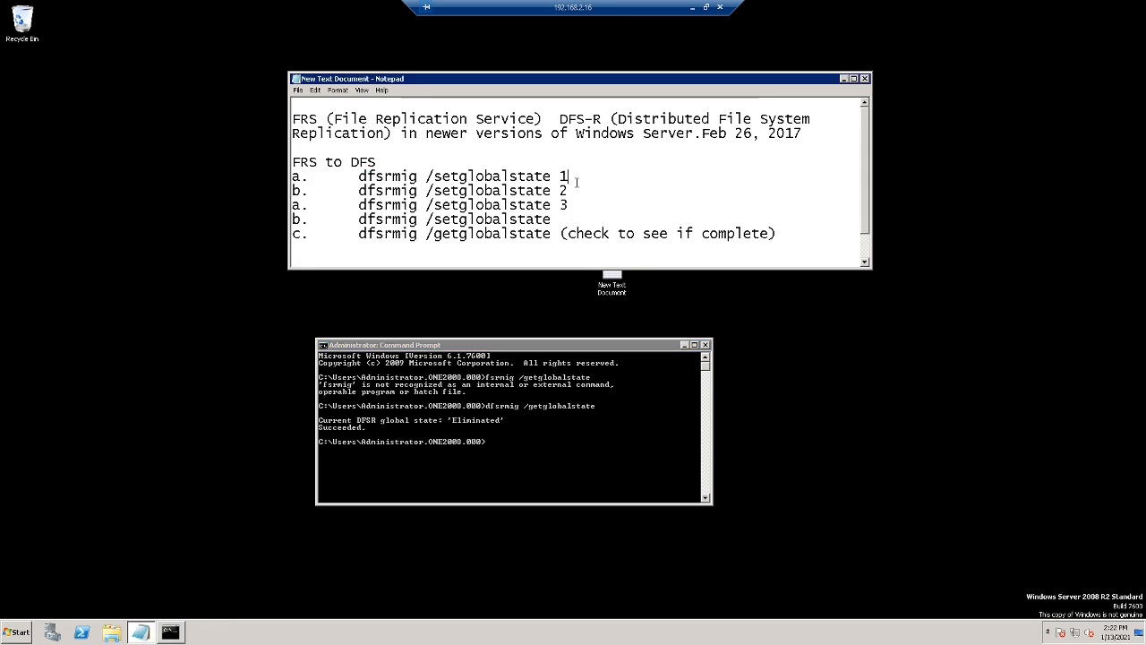
- Delete the incomplete 'b. dfsrmig /setglobalstate' line and its leftover empty line
click(576, 193)
click(577, 207)
drag(557, 221, 294, 220)
key(Delete)
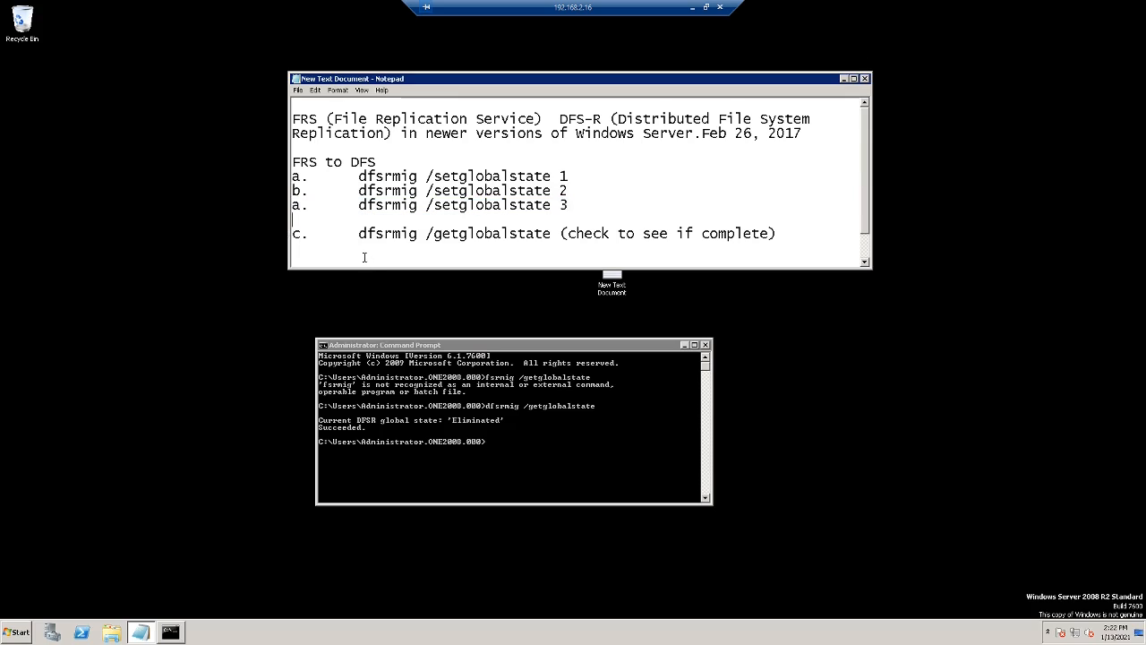
key(Delete)
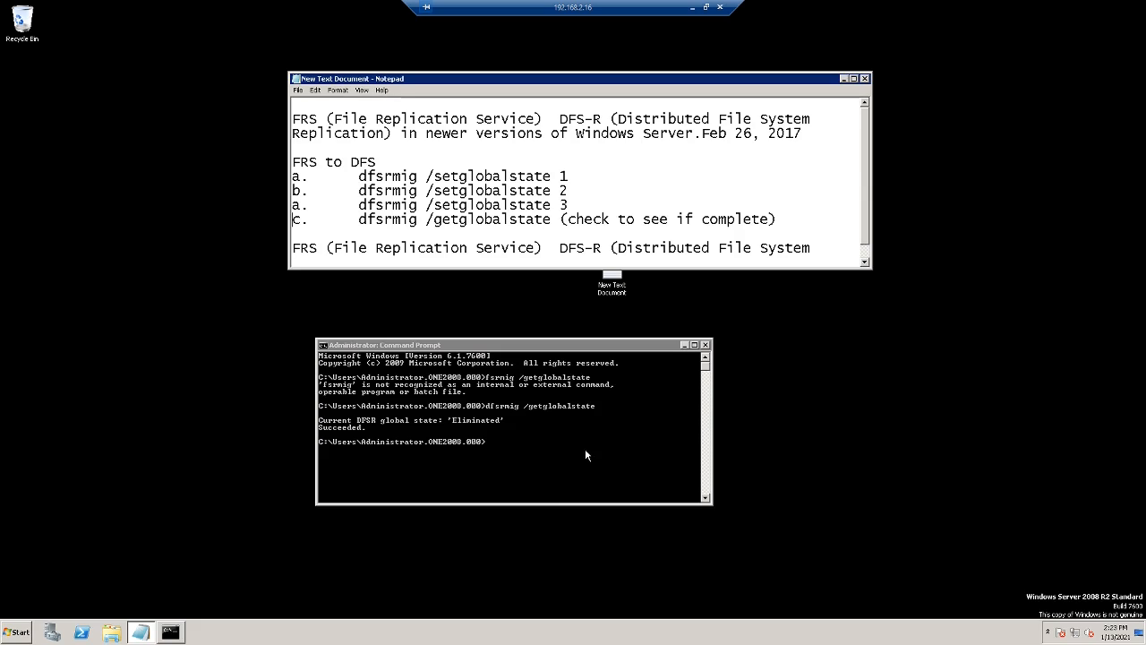
- Back on Server2019, select Monster.int as the existing domain and continue to Domain Controller Options
click(695, 12)
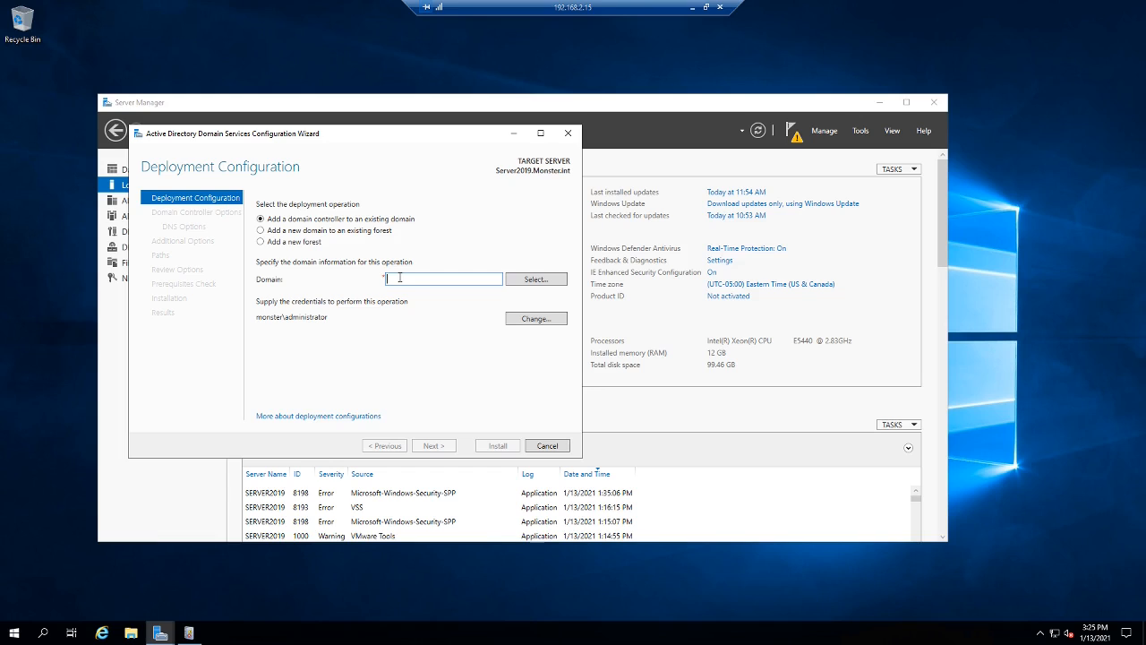
click(532, 281)
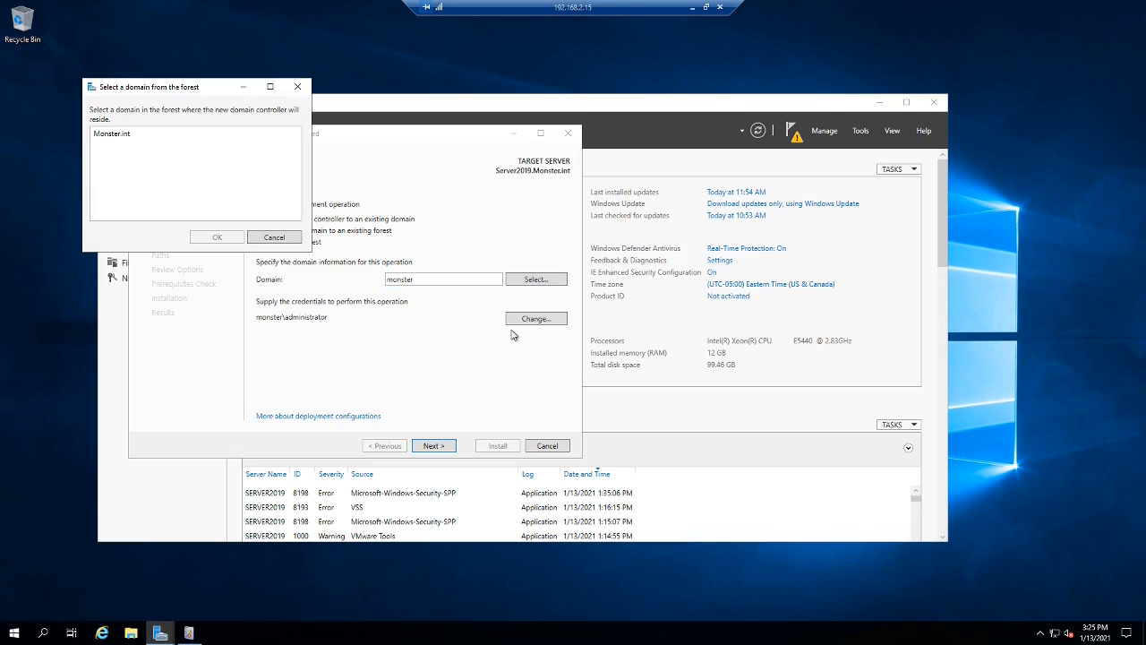
click(119, 136)
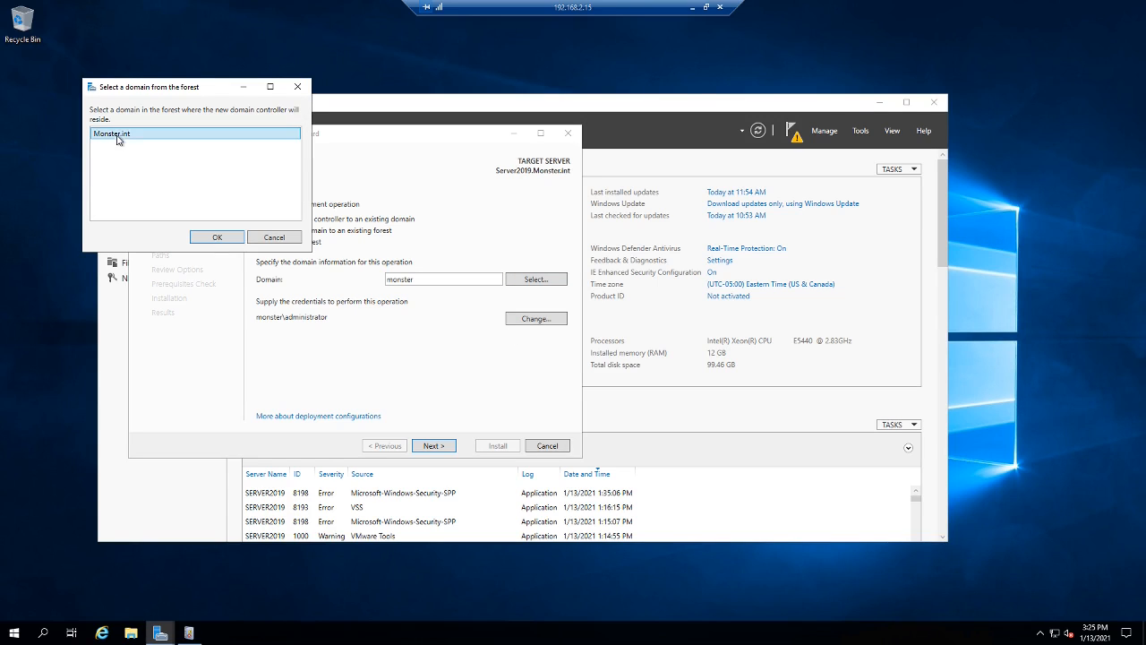
click(231, 238)
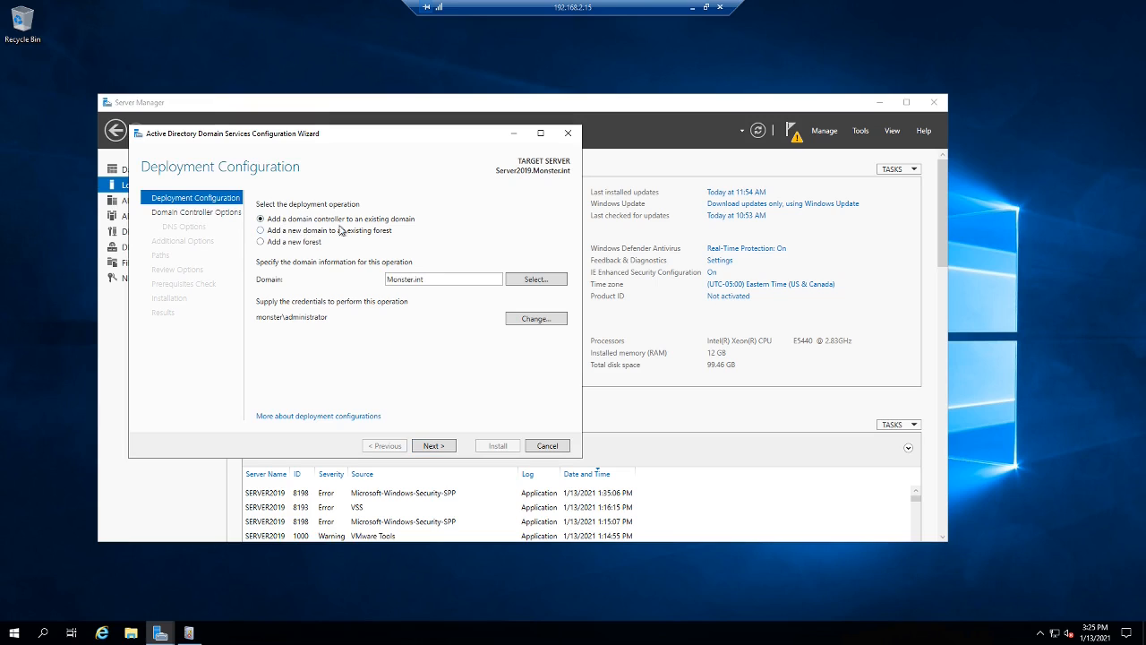
click(430, 446)
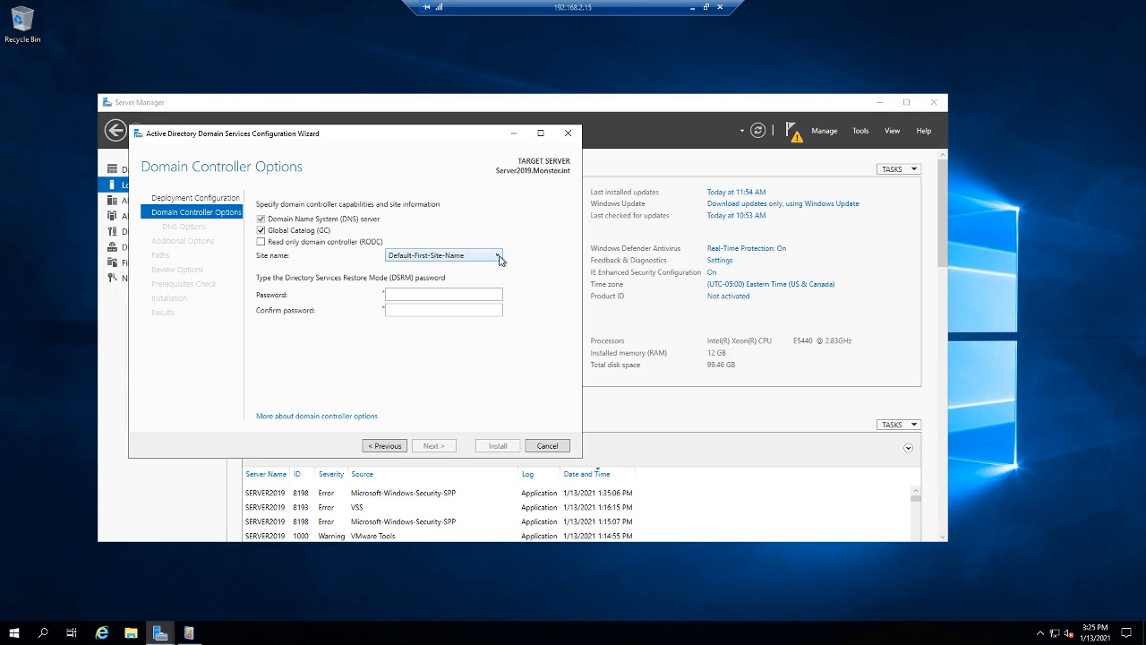
- Enter and confirm the Directory Services Restore Mode password, then continue to DNS Options
click(407, 296)
text(••••••••••)
key(Tab)
text(••••••••)
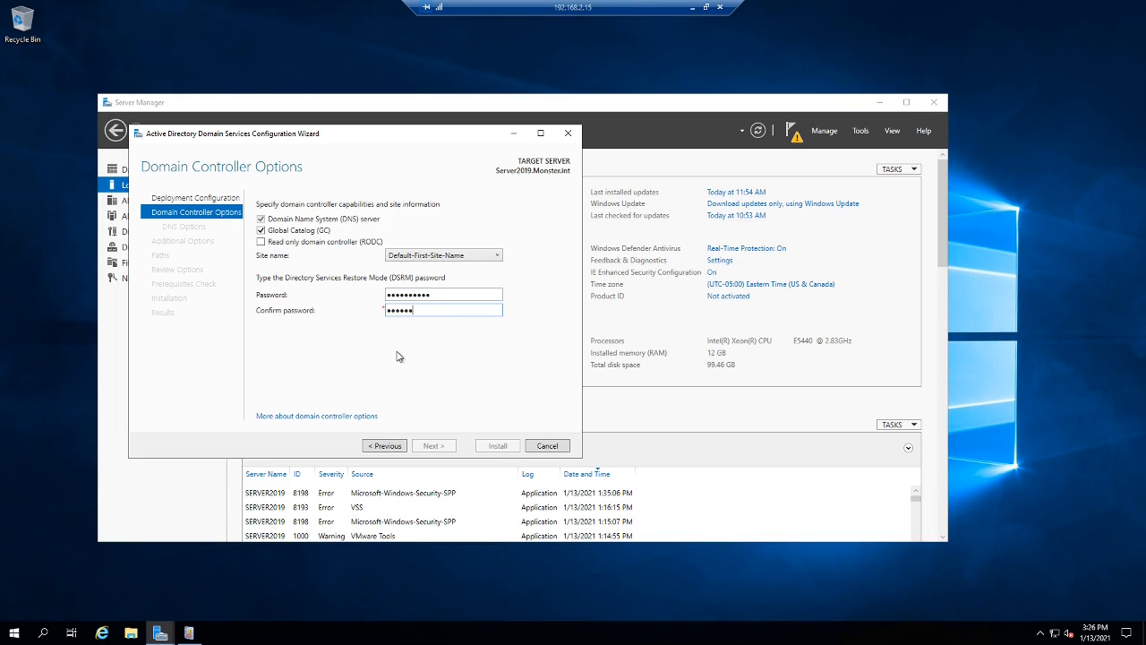
text(••)
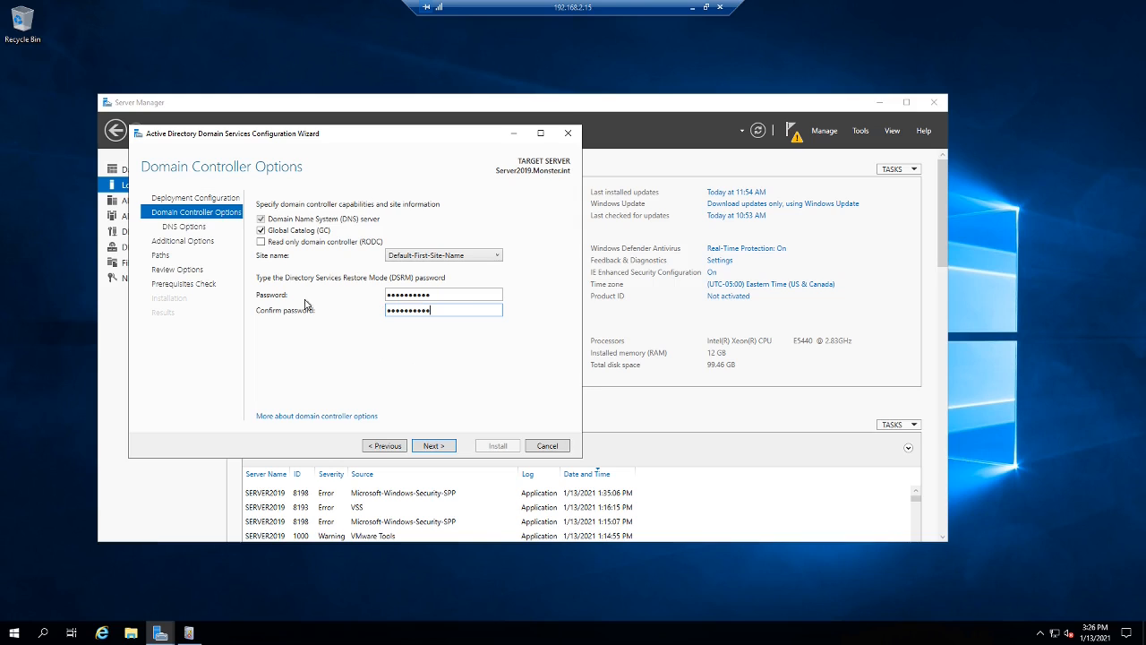
click(434, 446)
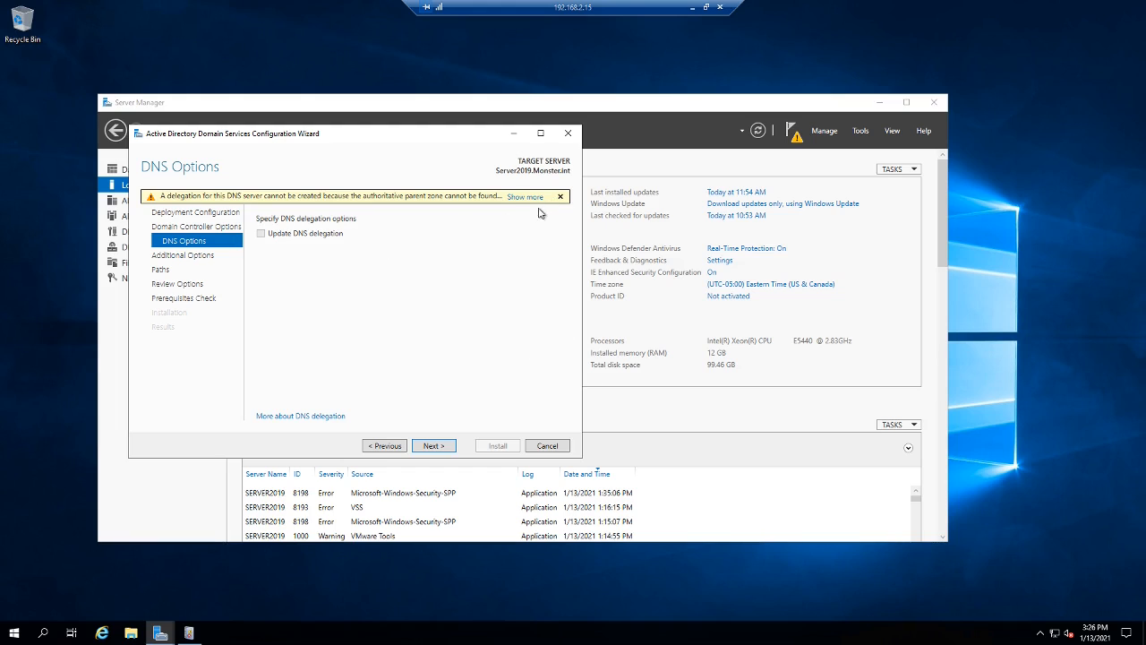
- Set replication source to ONE2008.Monster.int and keep the default NTDS and SYSVOL paths
click(436, 446)
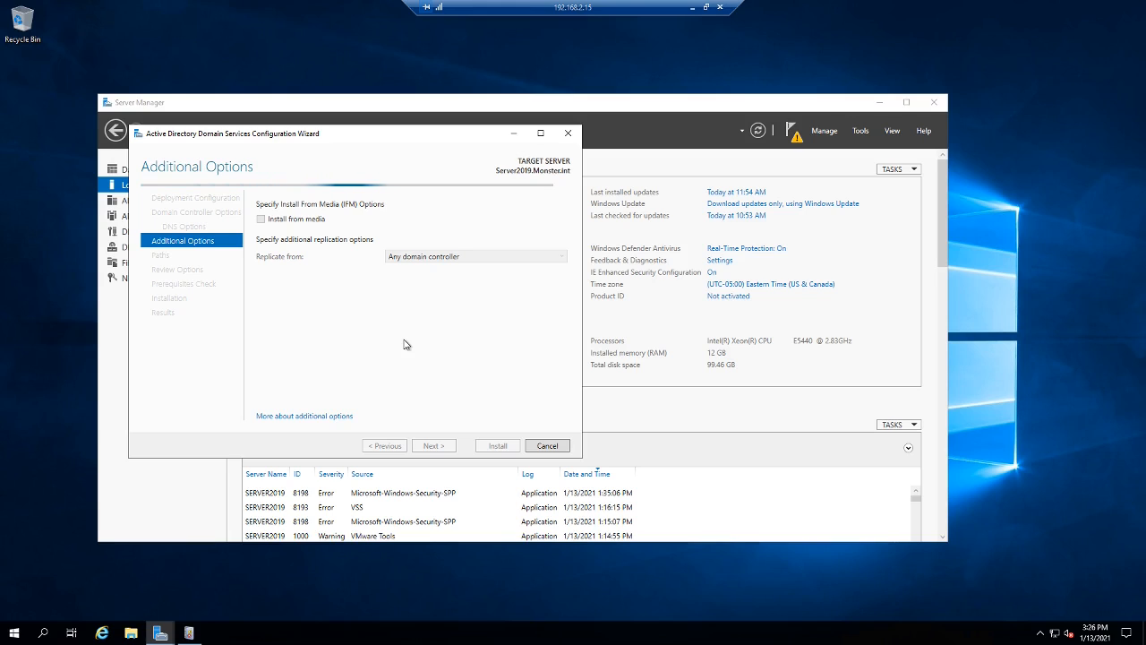
click(560, 258)
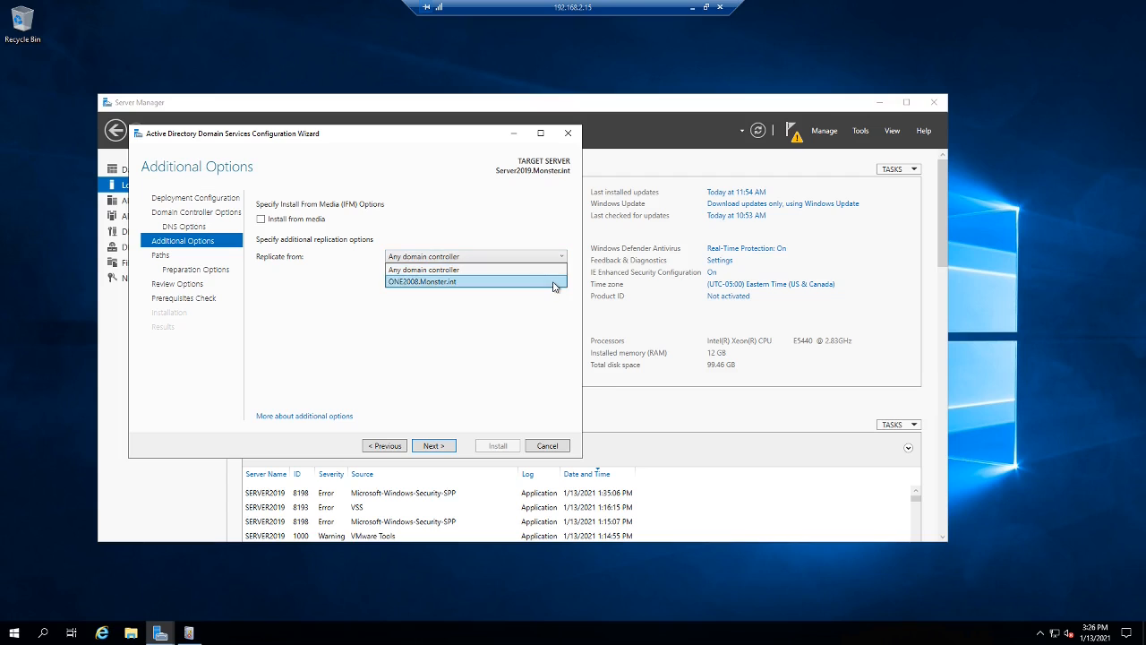
click(556, 283)
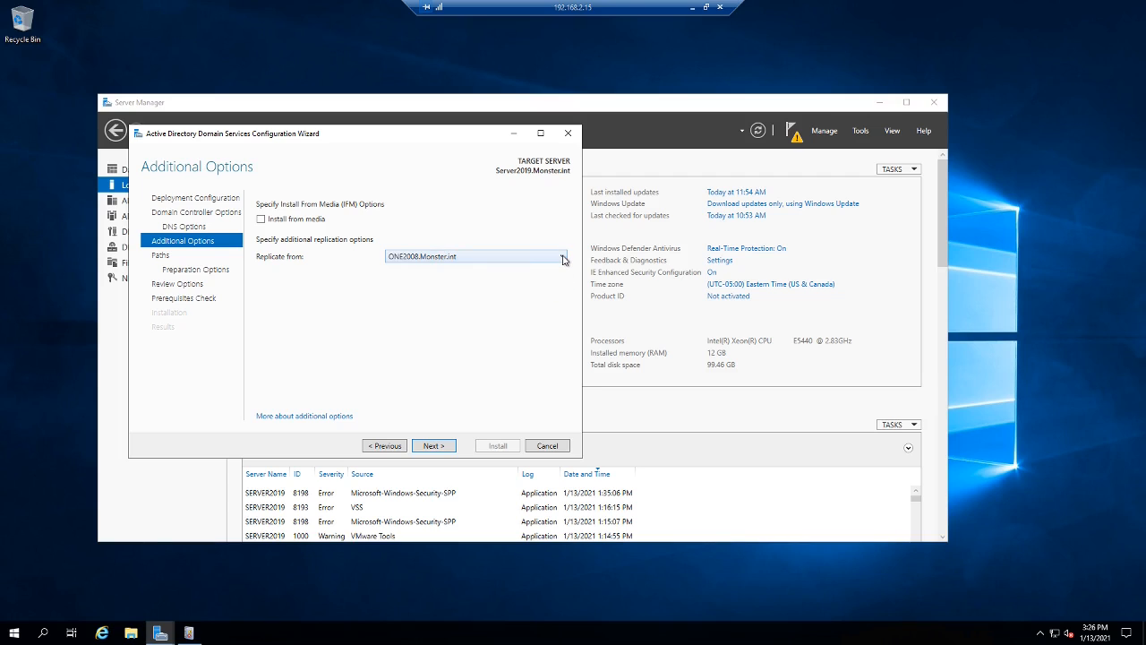
click(563, 257)
click(564, 258)
click(564, 257)
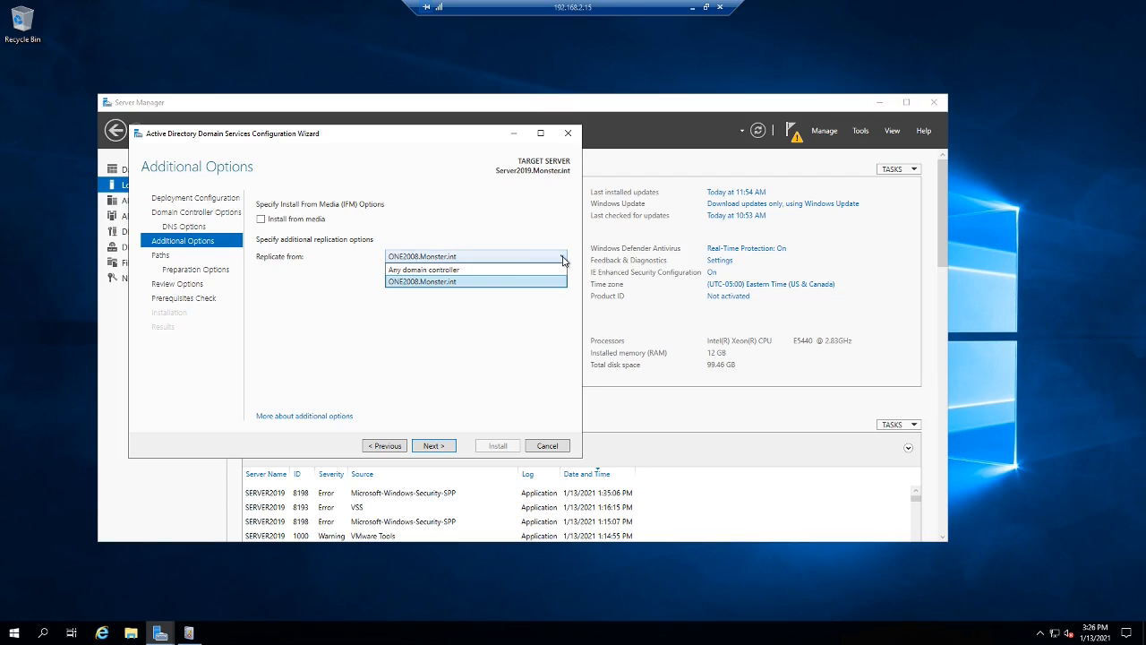
click(472, 285)
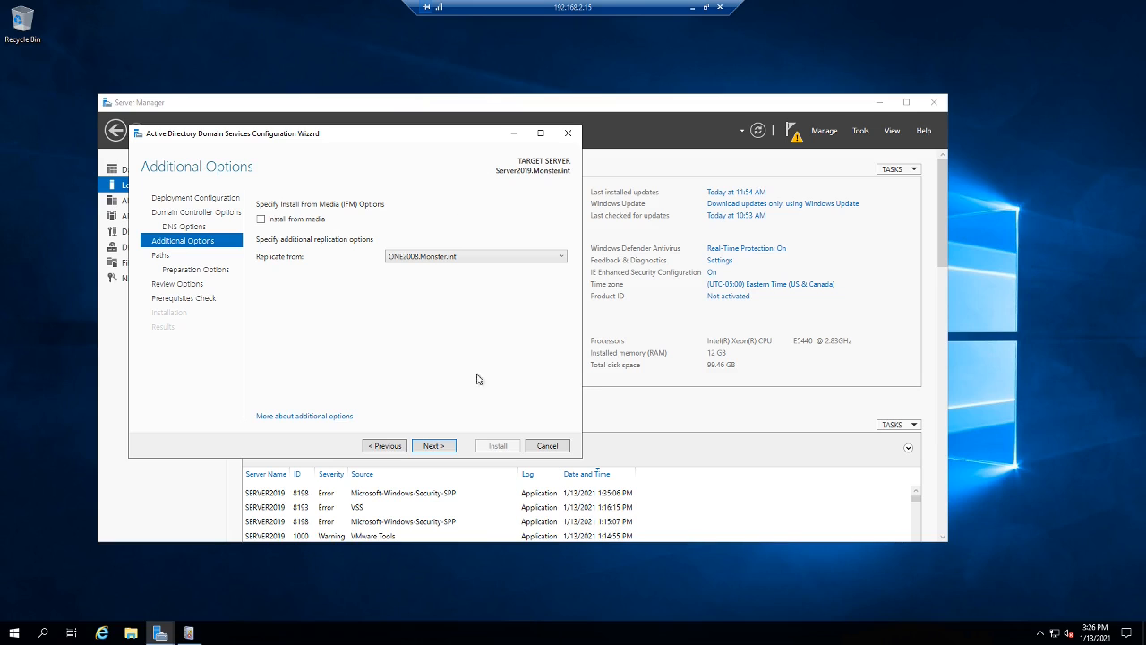
click(436, 446)
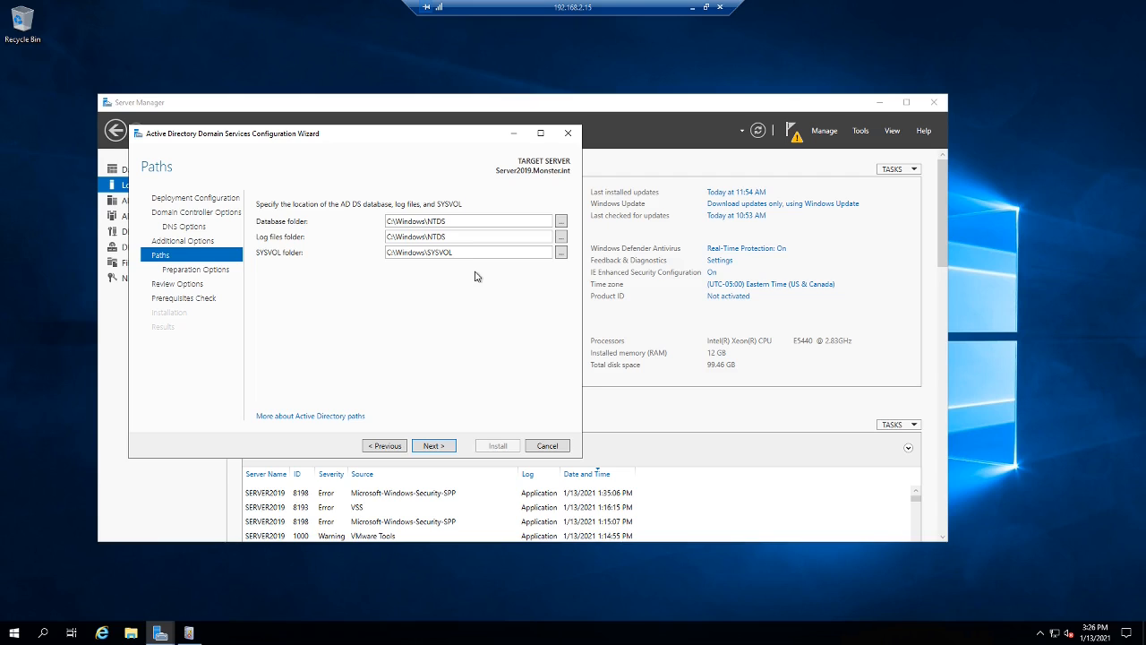
click(447, 448)
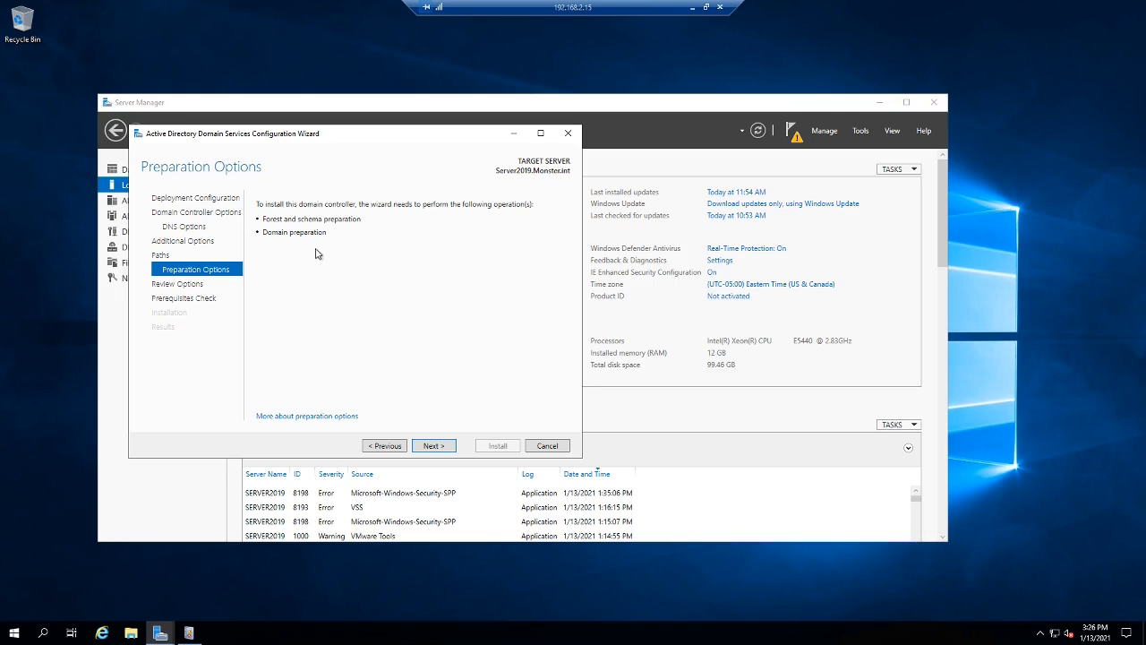
- Scroll through the Review Options summary and run the prerequisites check
click(435, 446)
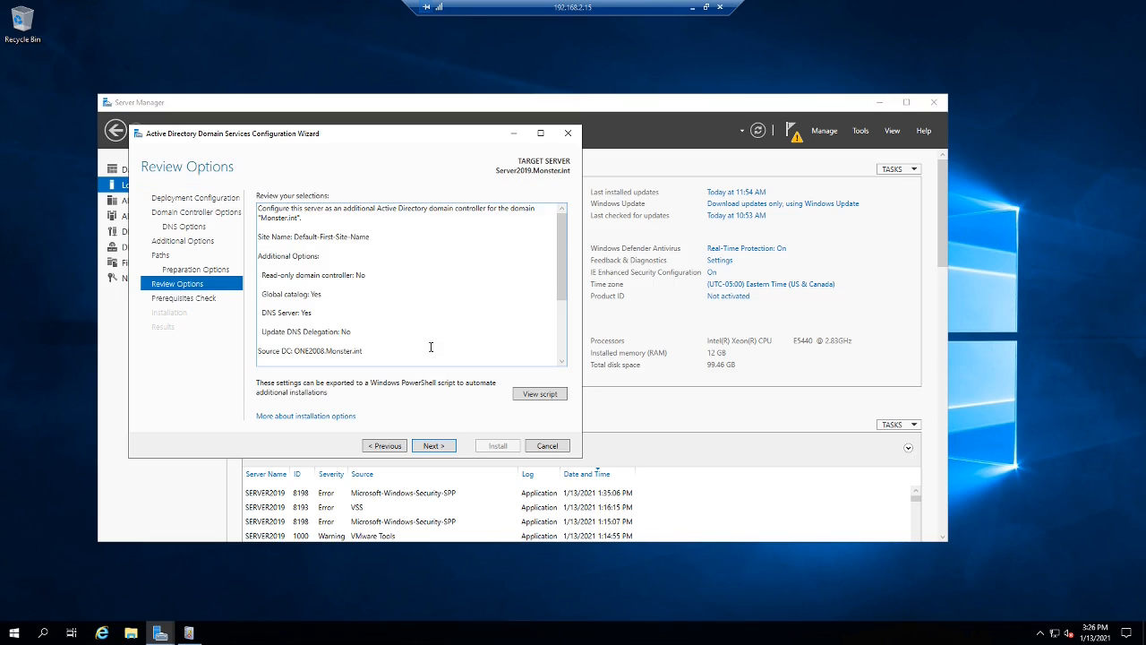
drag(564, 287, 564, 362)
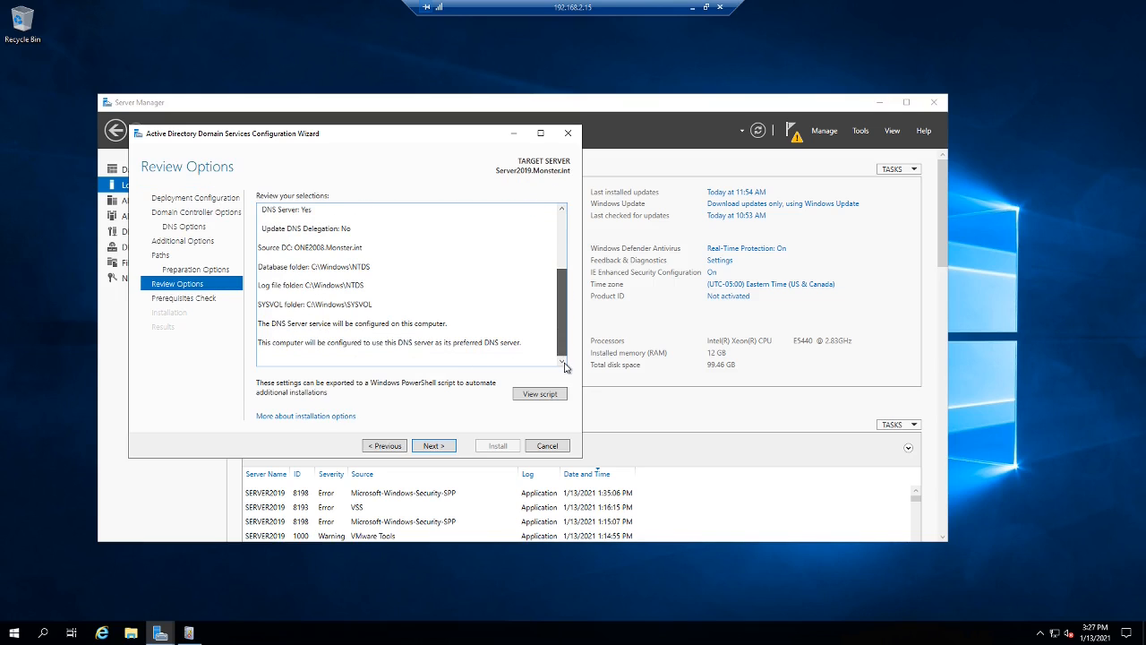
scroll(538, 336, up, 5)
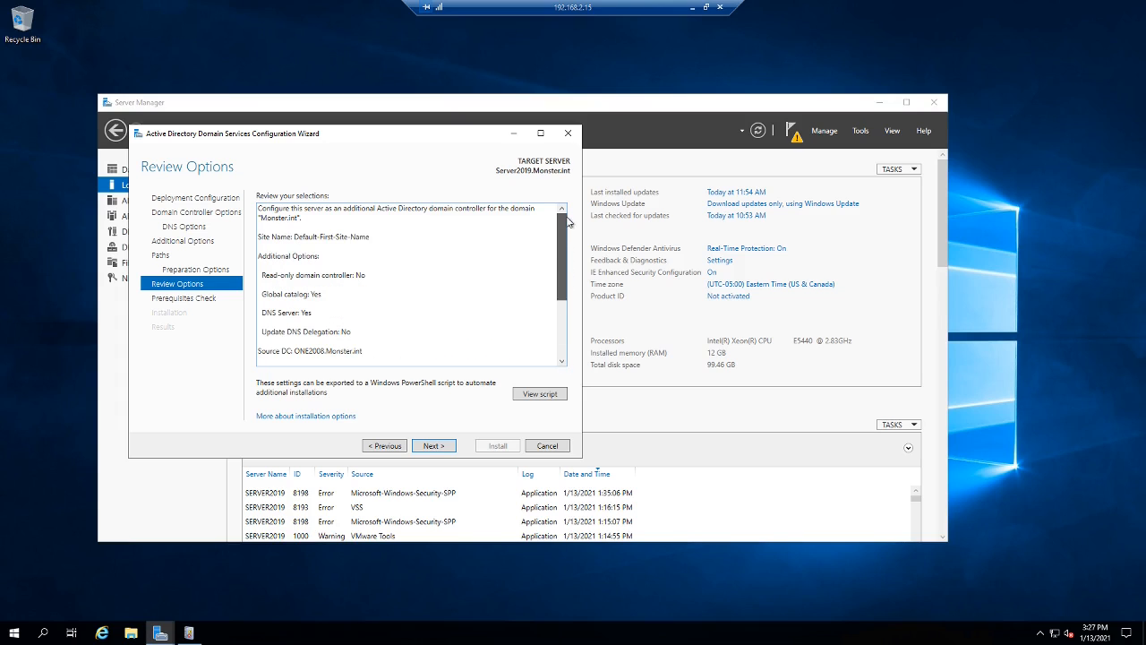
click(433, 446)
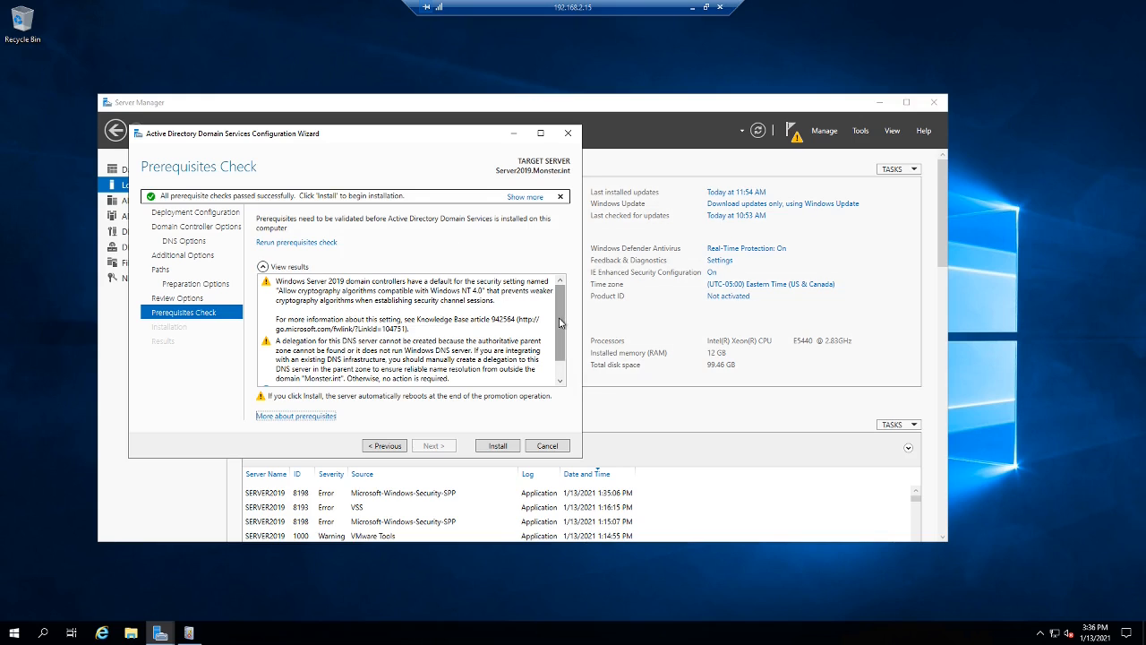
- Look over the passed prerequisite results and install AD DS, letting Server2019 reboot
drag(560, 322, 566, 381)
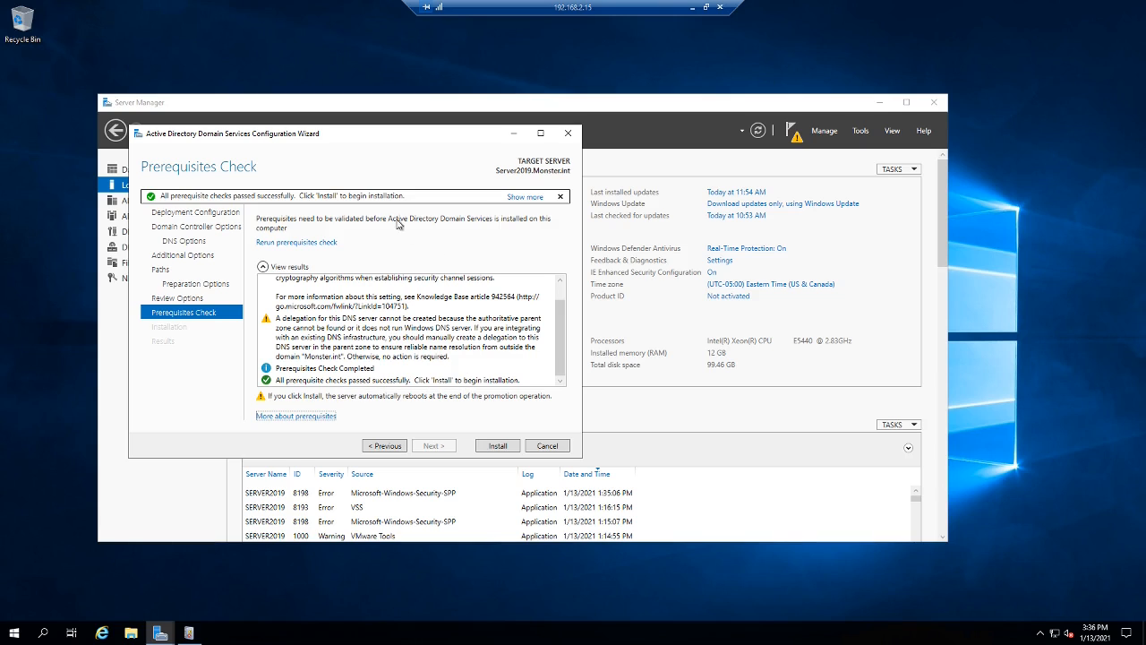
click(494, 446)
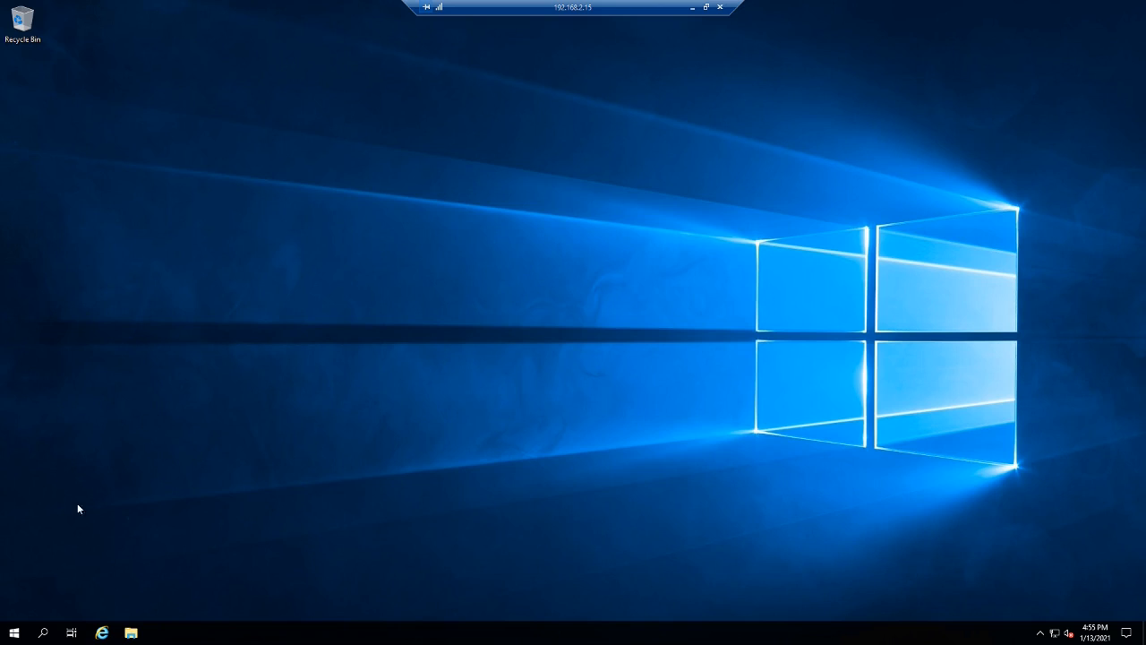
- Launch Active Directory Sites and Services from Windows Administrative Tools in the Start menu
click(15, 634)
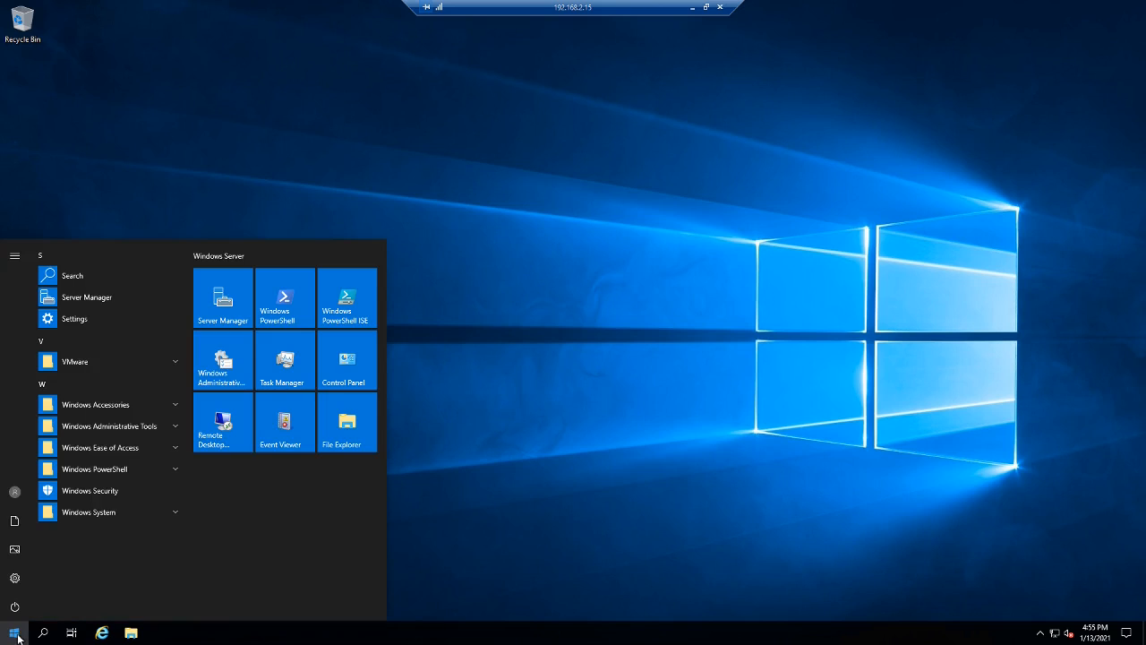
click(215, 365)
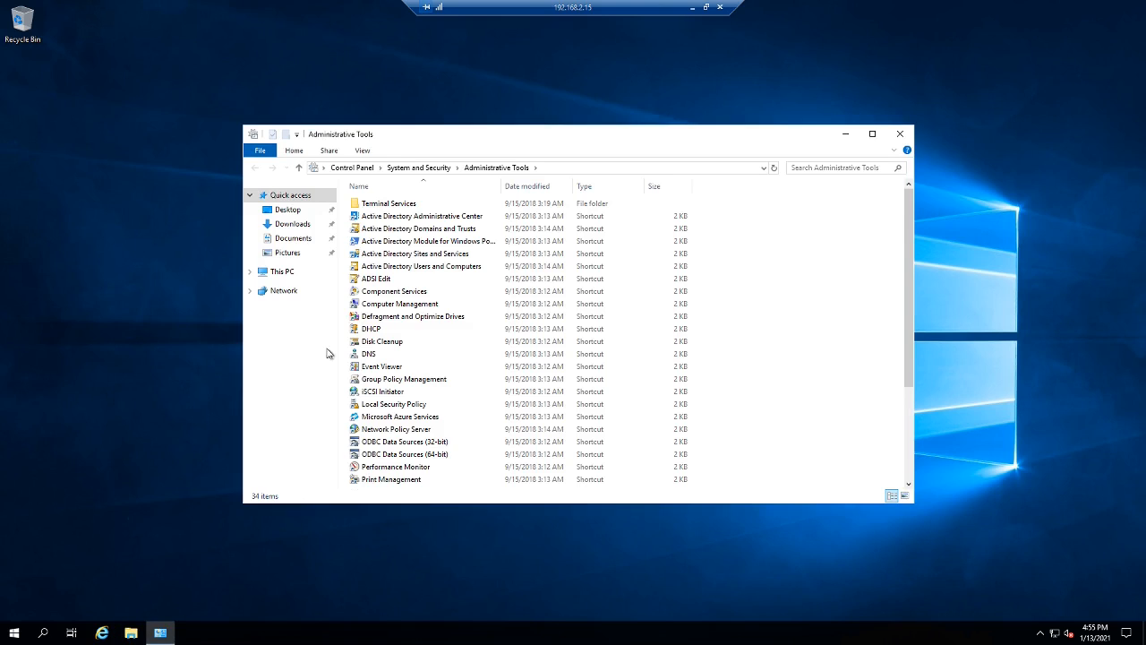
double_click(437, 255)
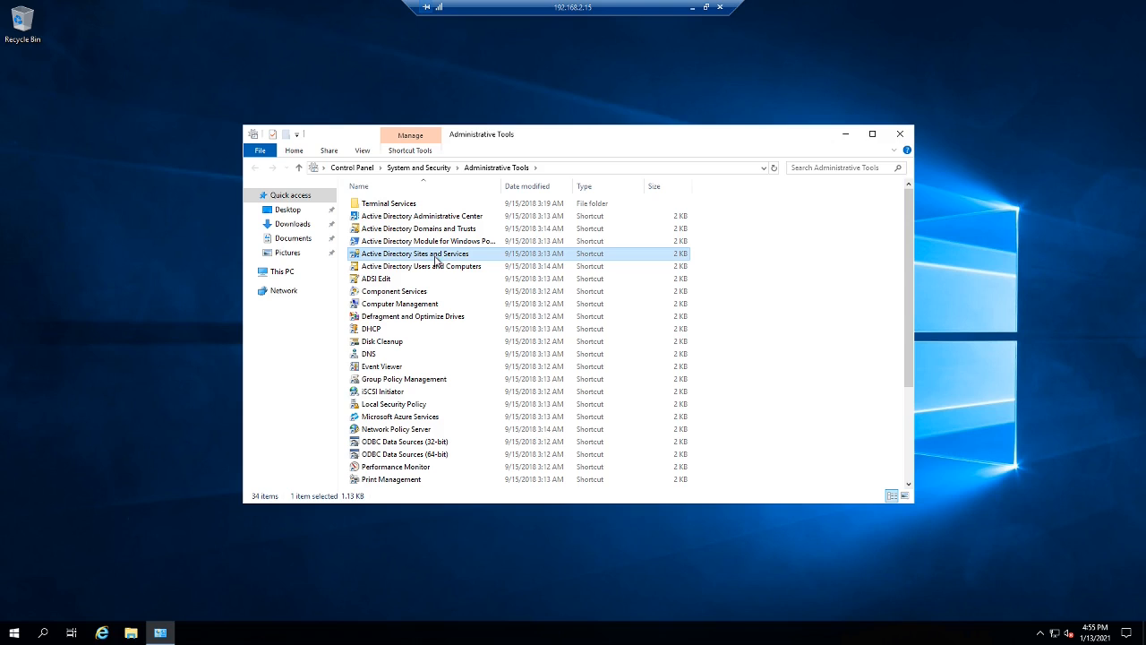
click(438, 267)
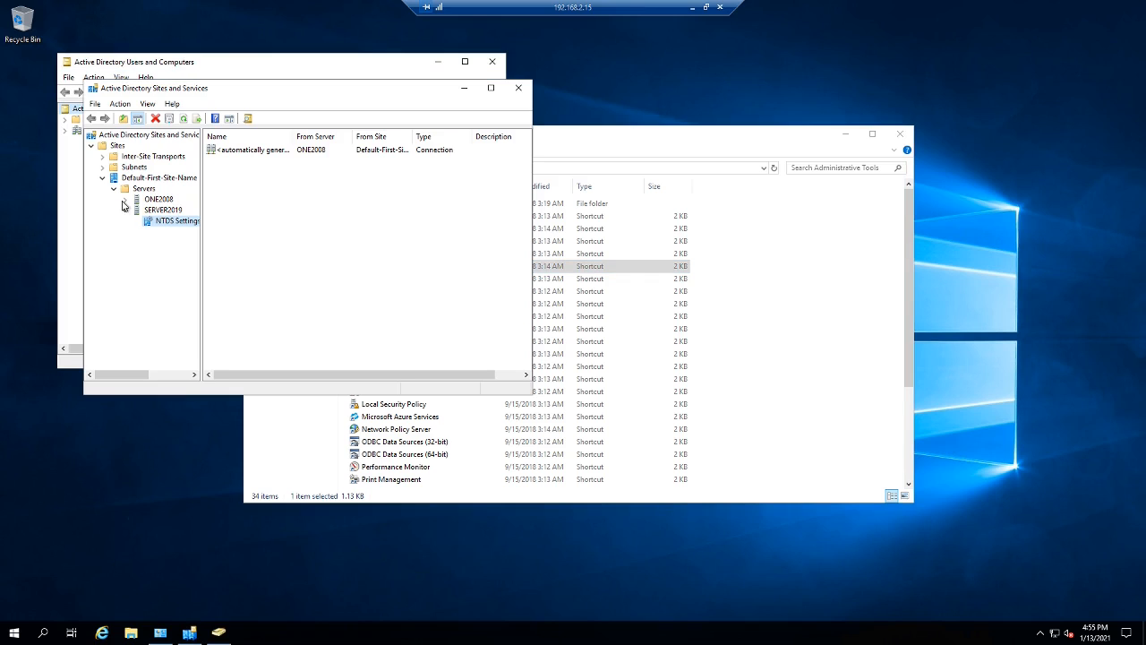
- Expand ONE2008's NTDS Settings and replicate its connection from SERVER2019 immediately
click(125, 199)
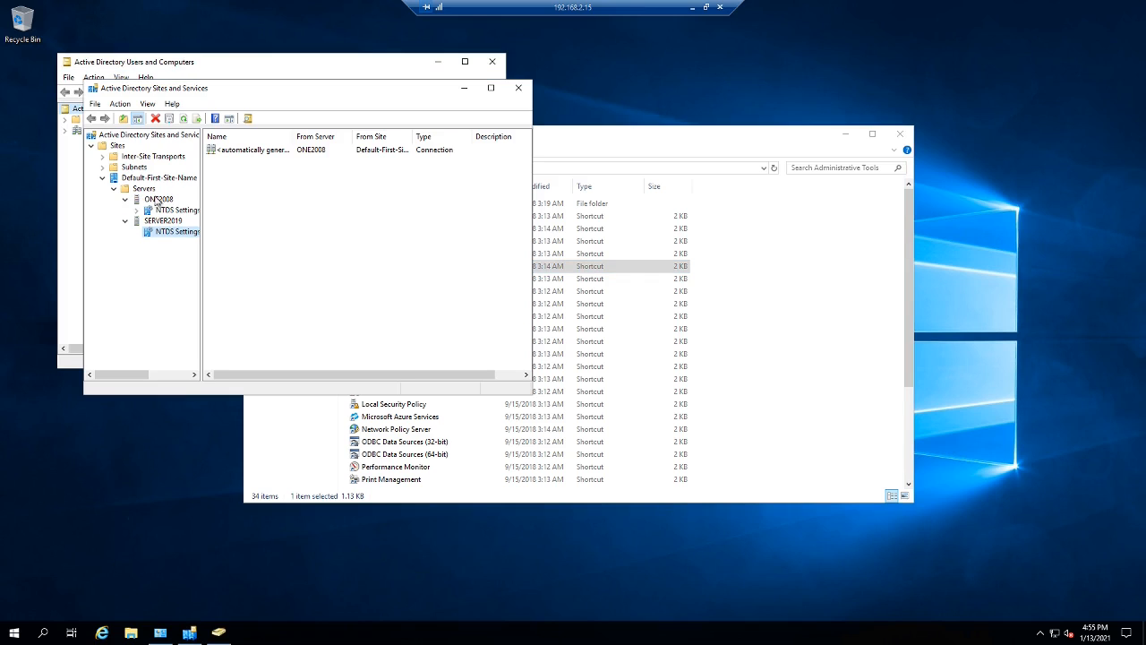
click(172, 212)
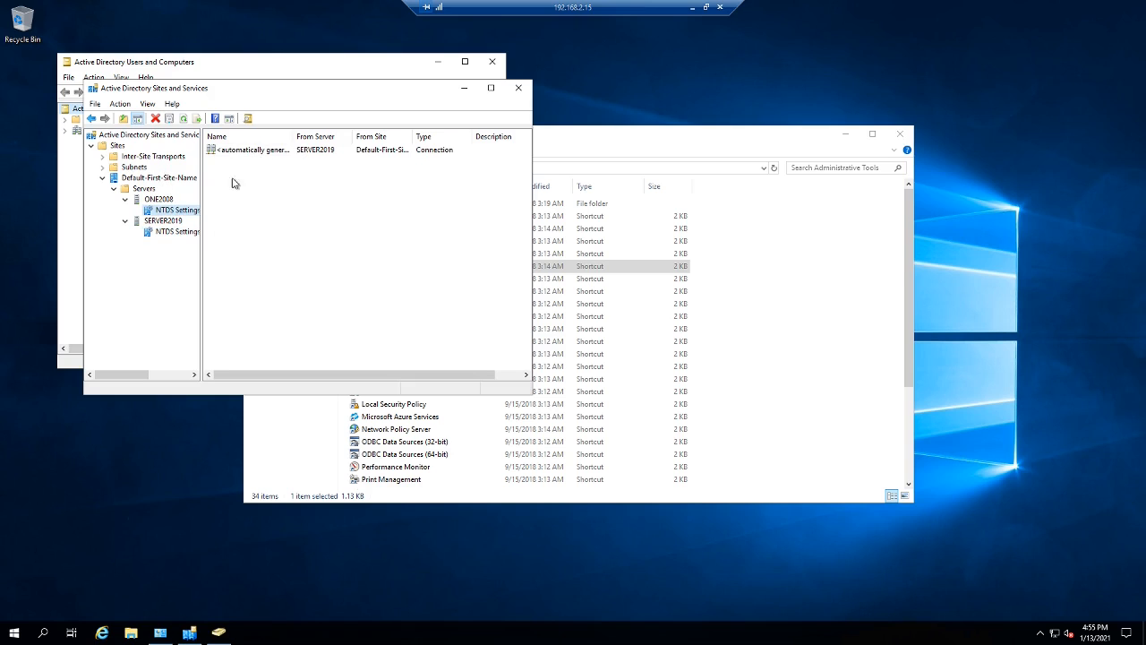
click(172, 232)
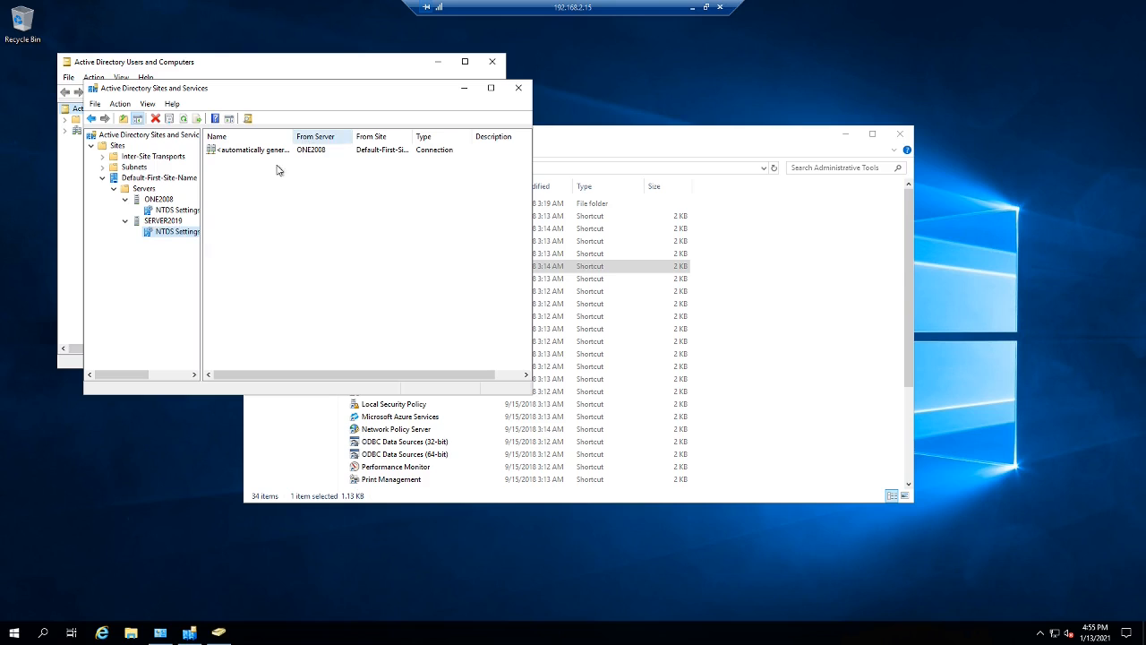
click(183, 214)
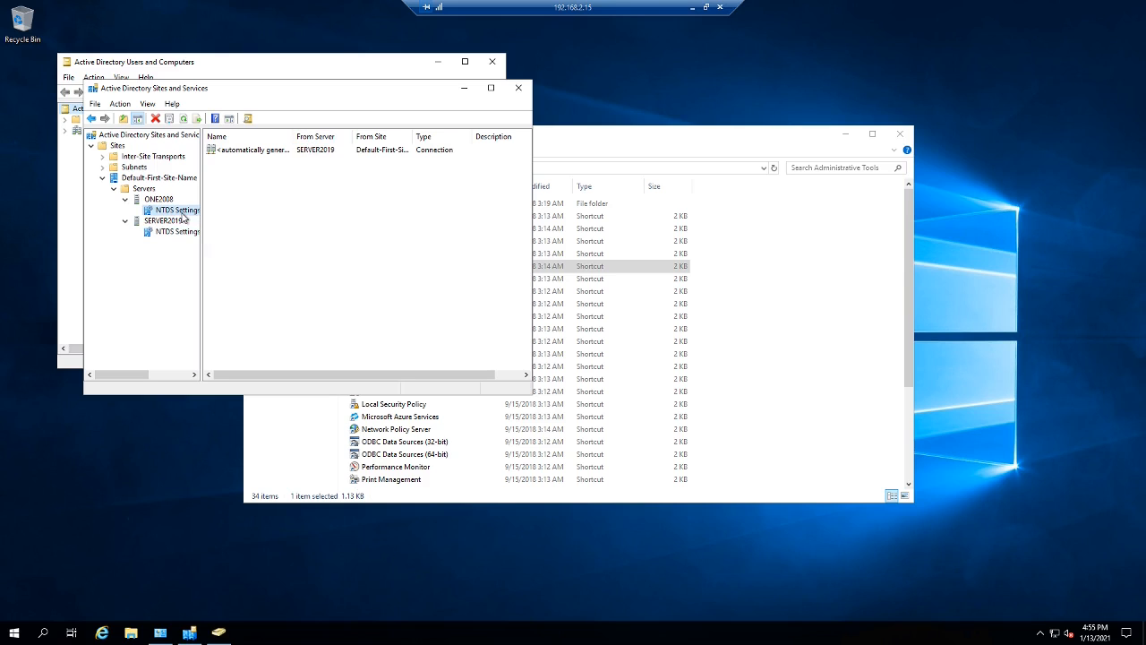
right_click(280, 154)
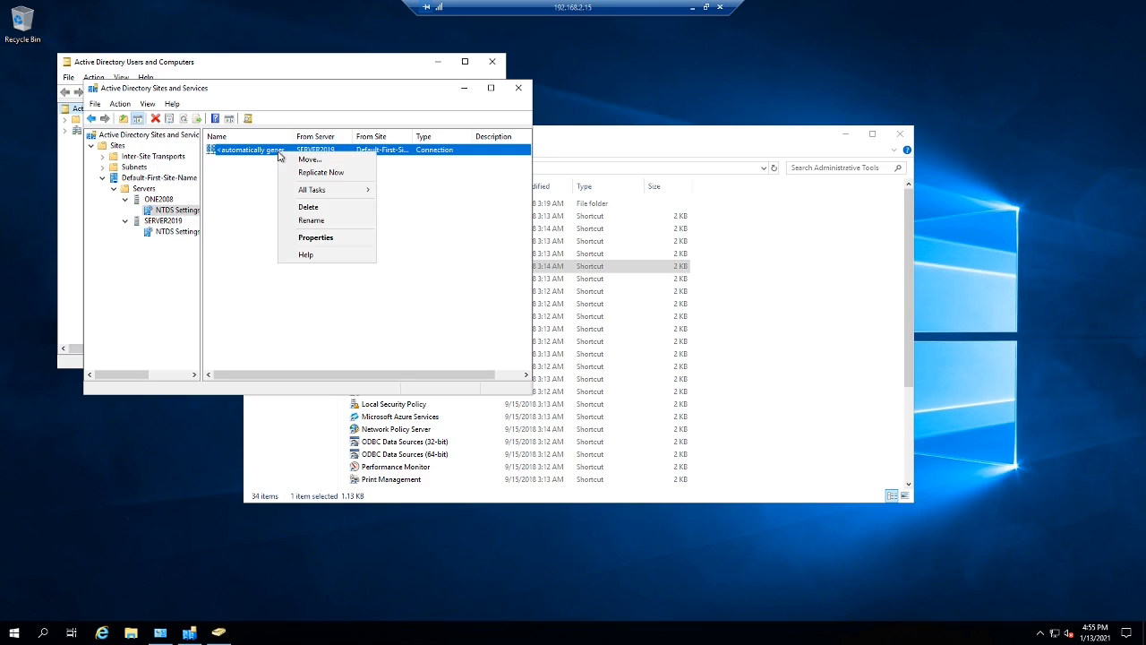
click(323, 172)
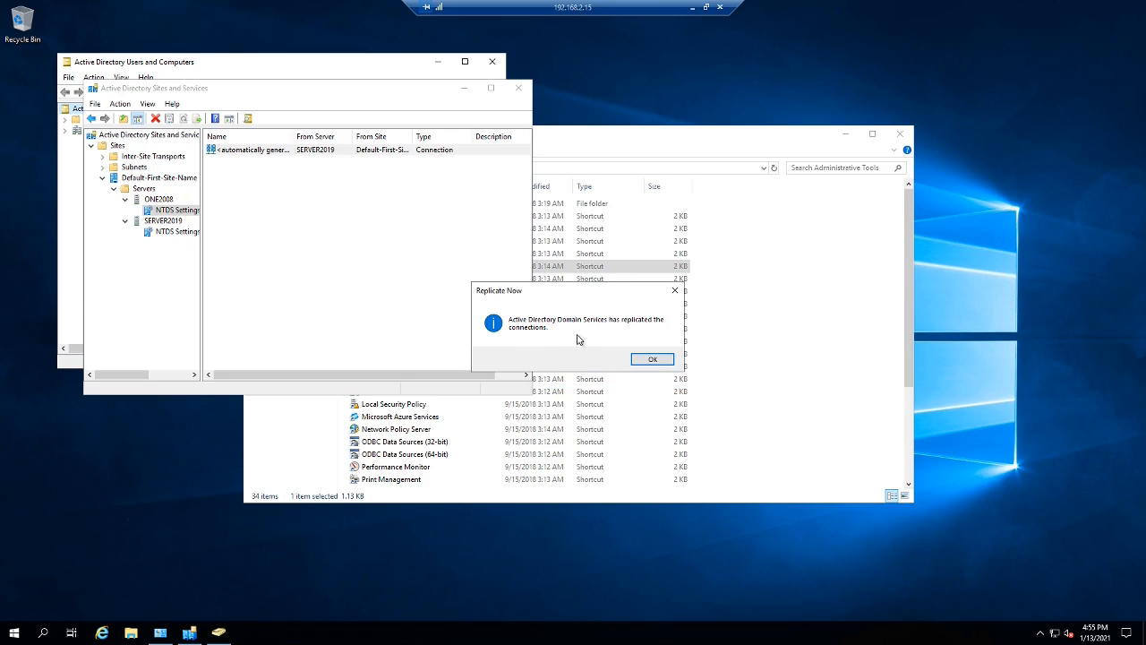
click(652, 359)
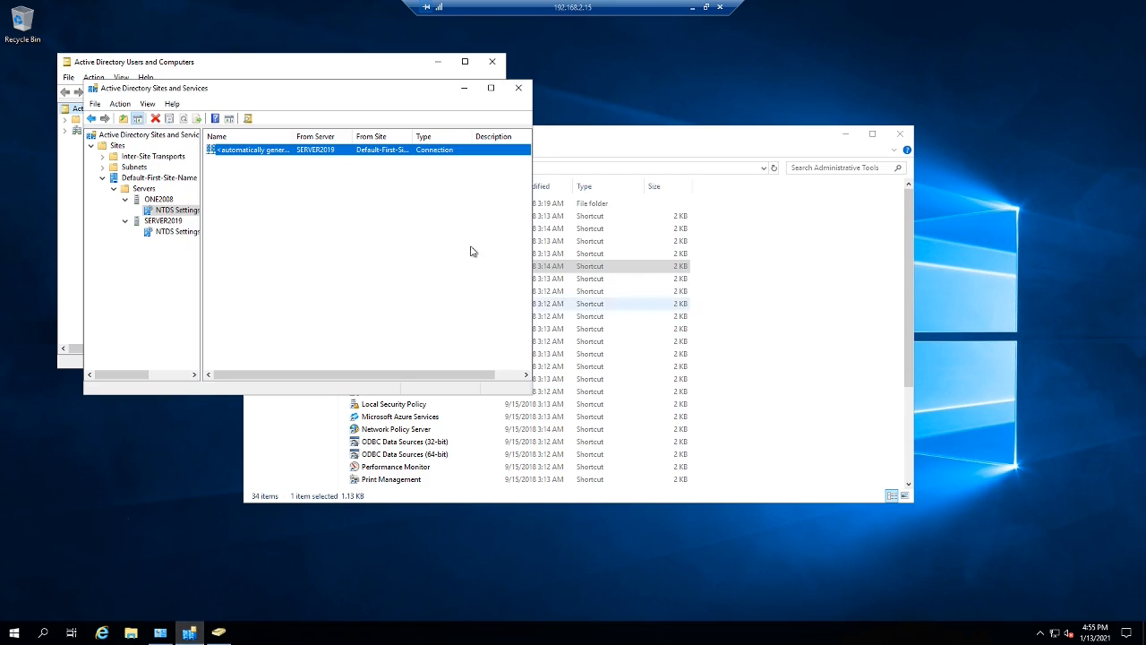
- Replicate SERVER2019's connection from ONE2008 immediately, then close Sites and Services
click(186, 232)
right_click(313, 149)
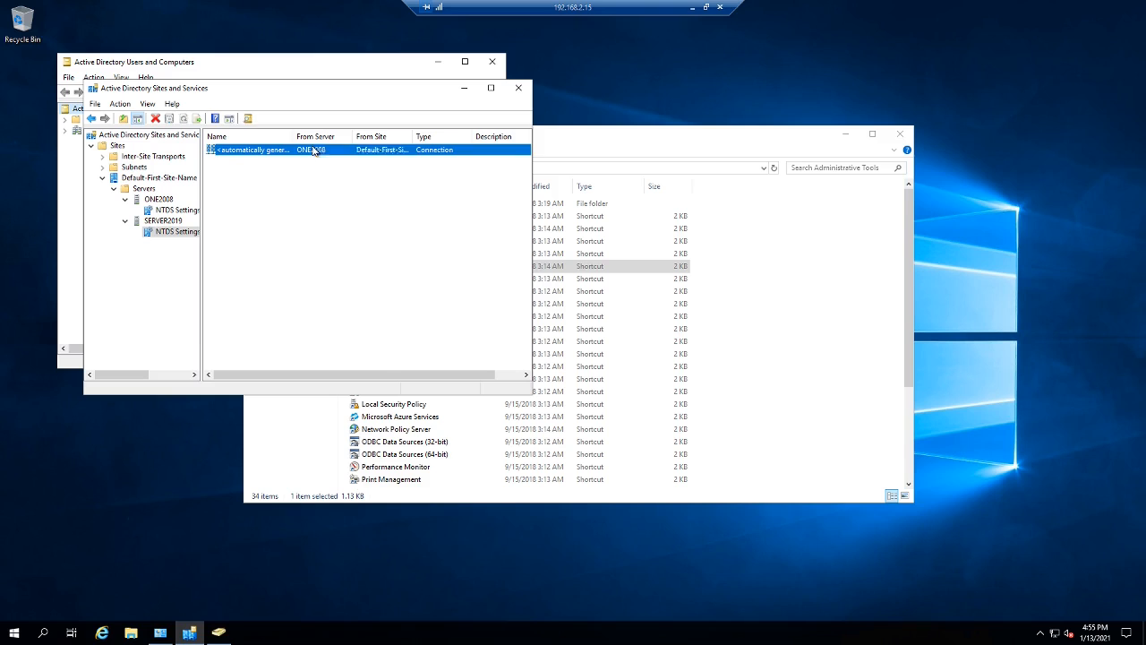
click(338, 170)
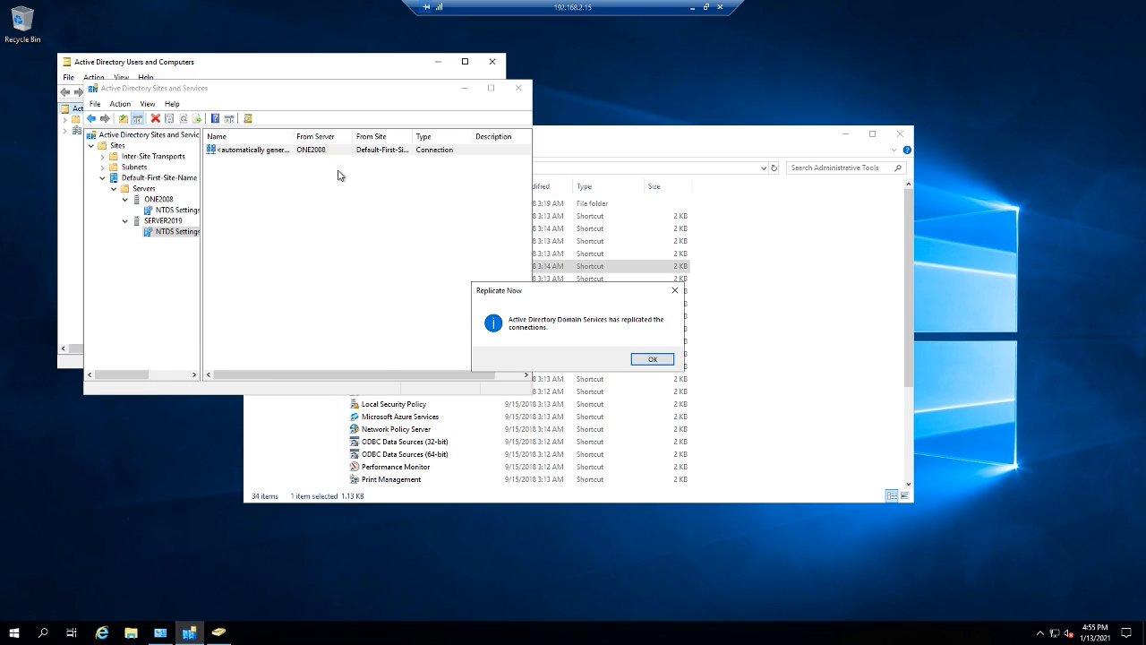
click(660, 361)
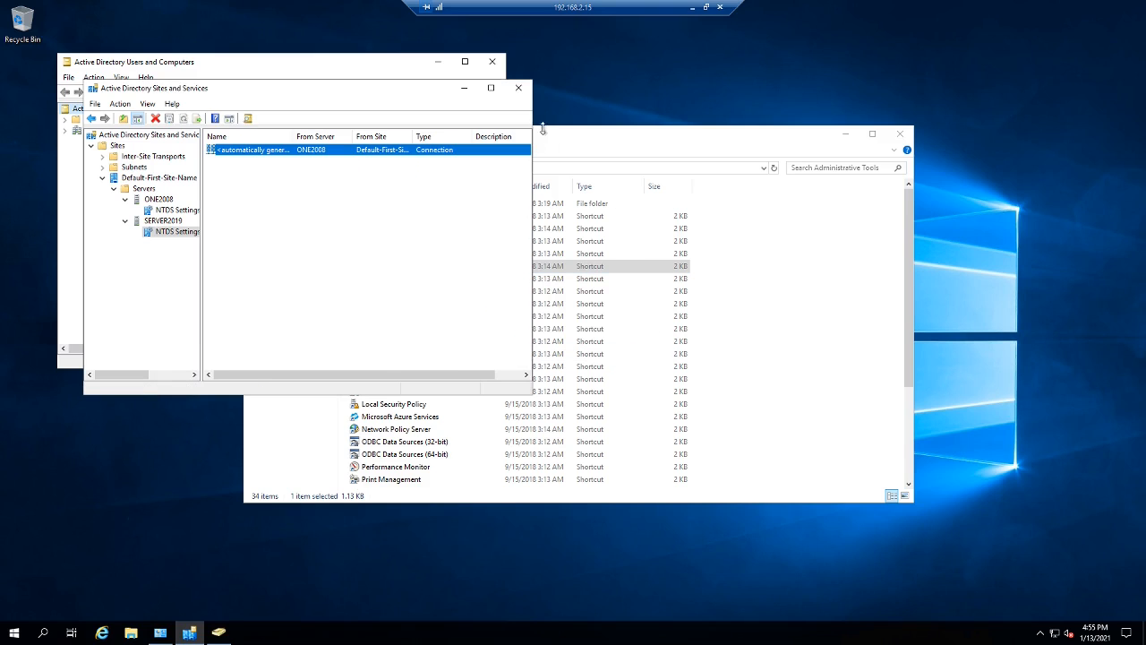
click(519, 88)
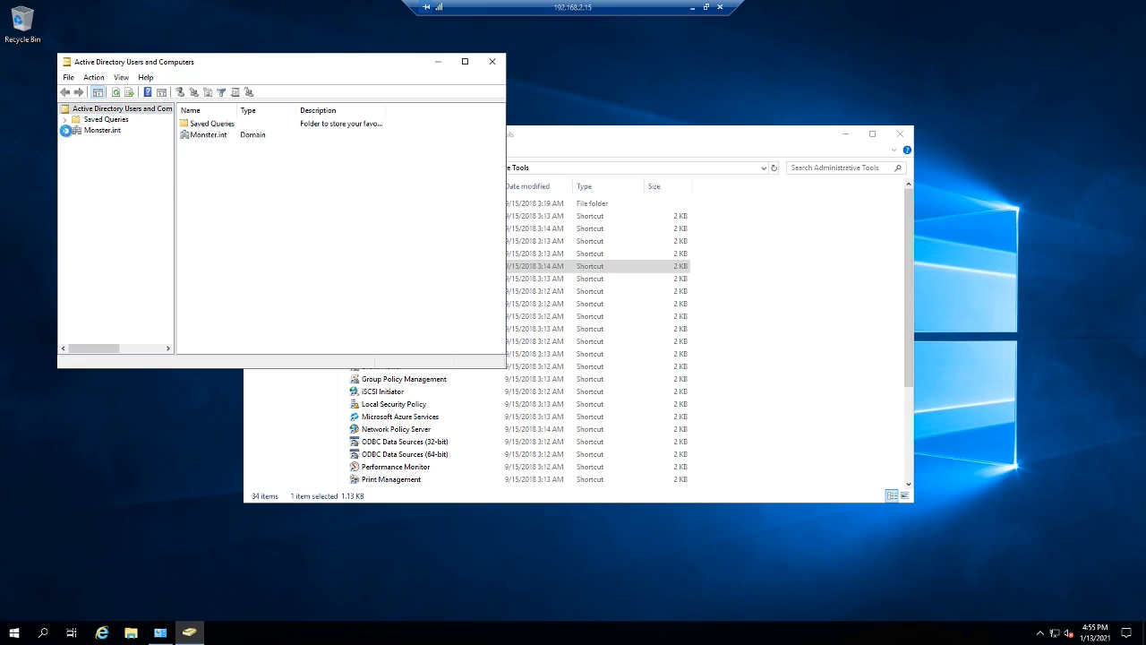
- Expand Monster.int and view the Office OU holding the user replicated from ONE2008
click(64, 130)
click(104, 195)
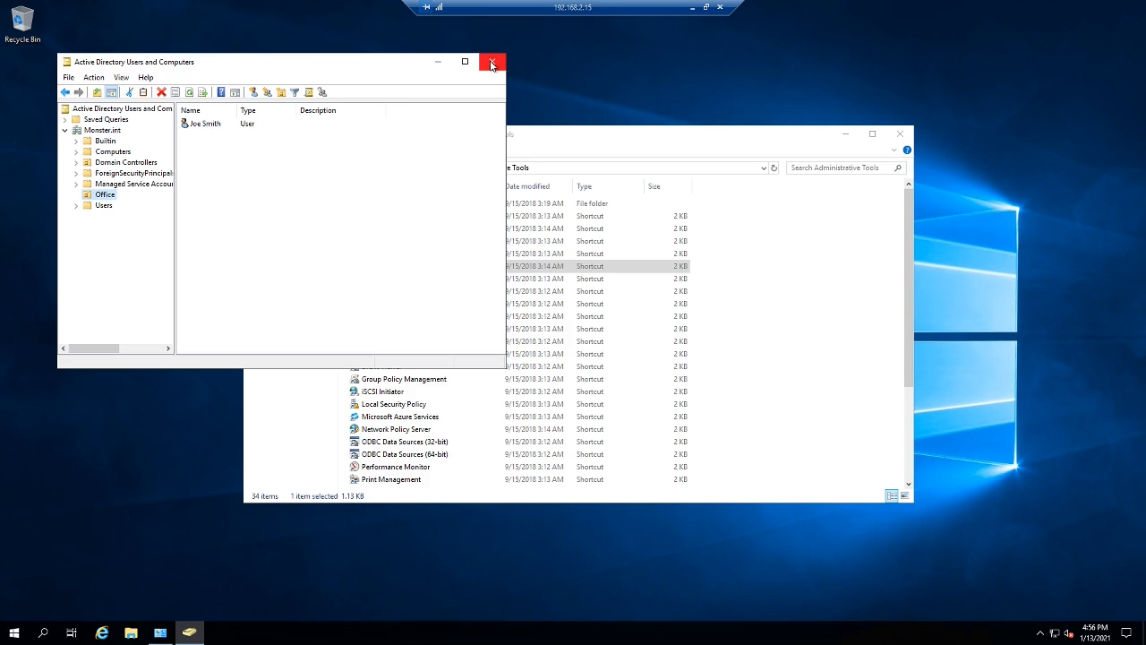
right_click(123, 112)
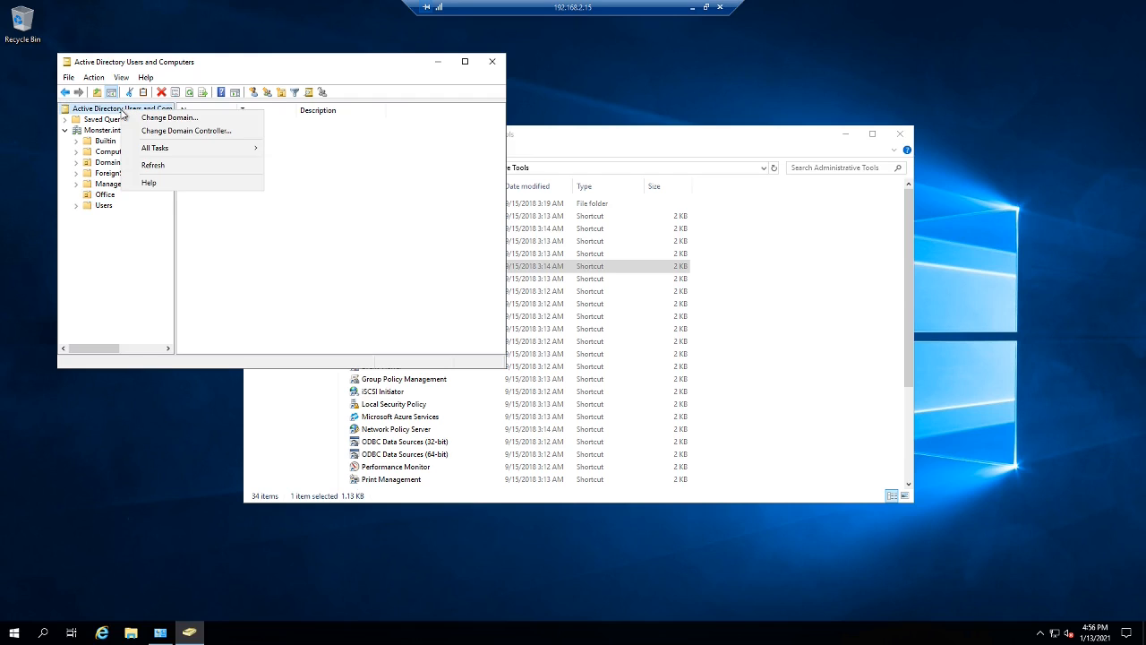
- Open Monster.int's Operations Masters and transfer the RID master role to Server2019.Monster.int
click(103, 131)
right_click(103, 132)
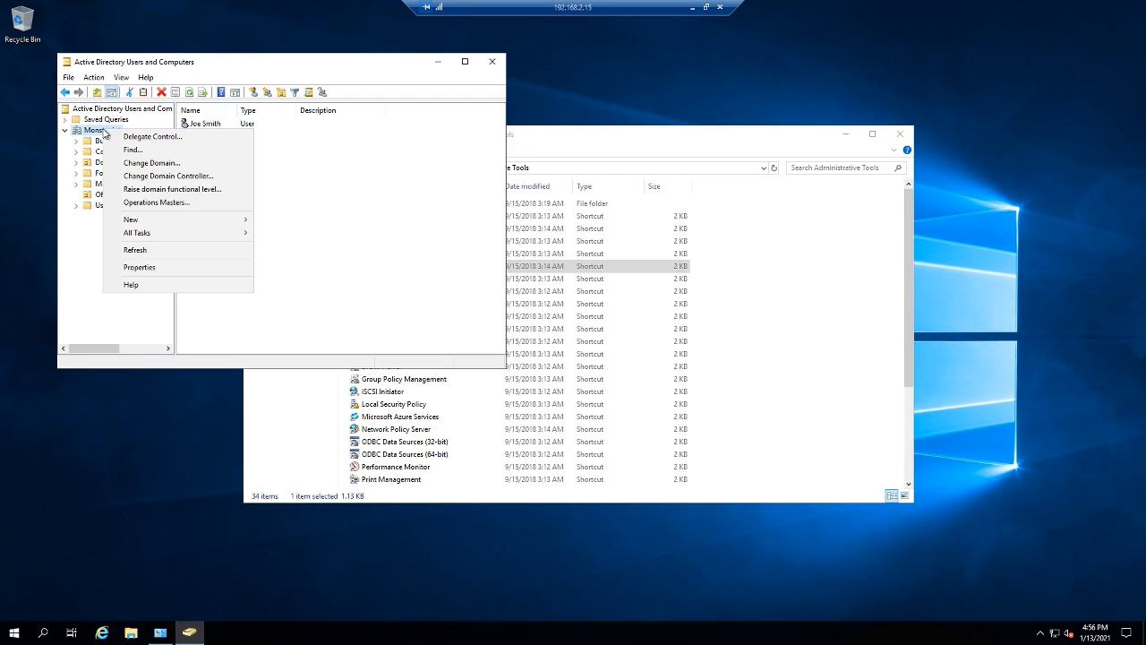
click(157, 202)
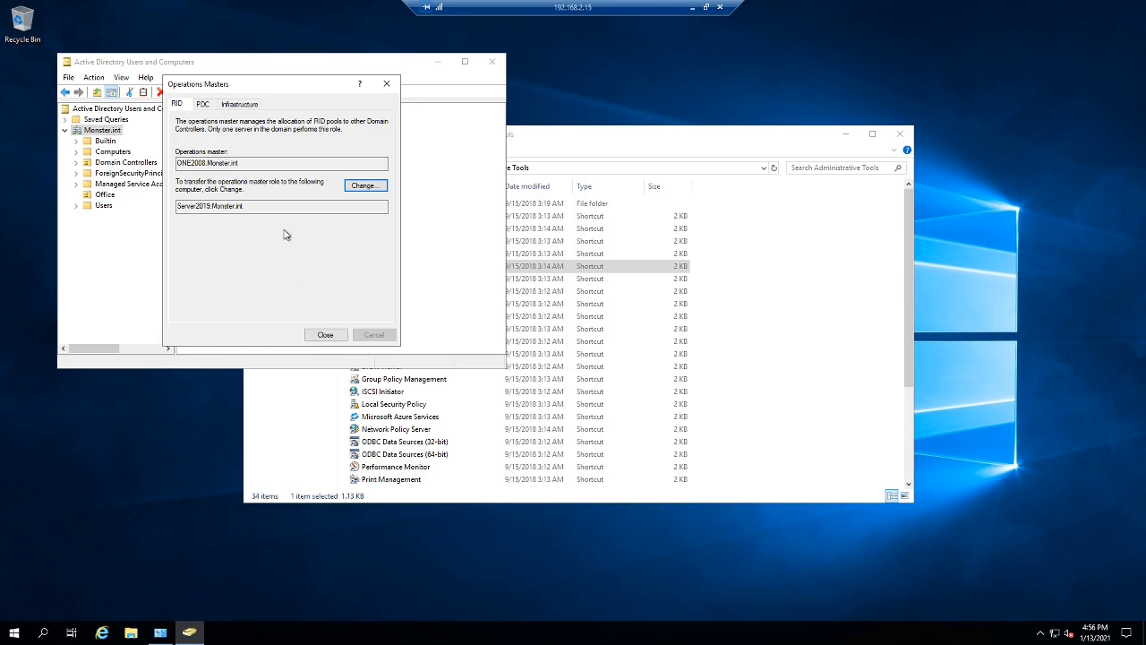
click(204, 105)
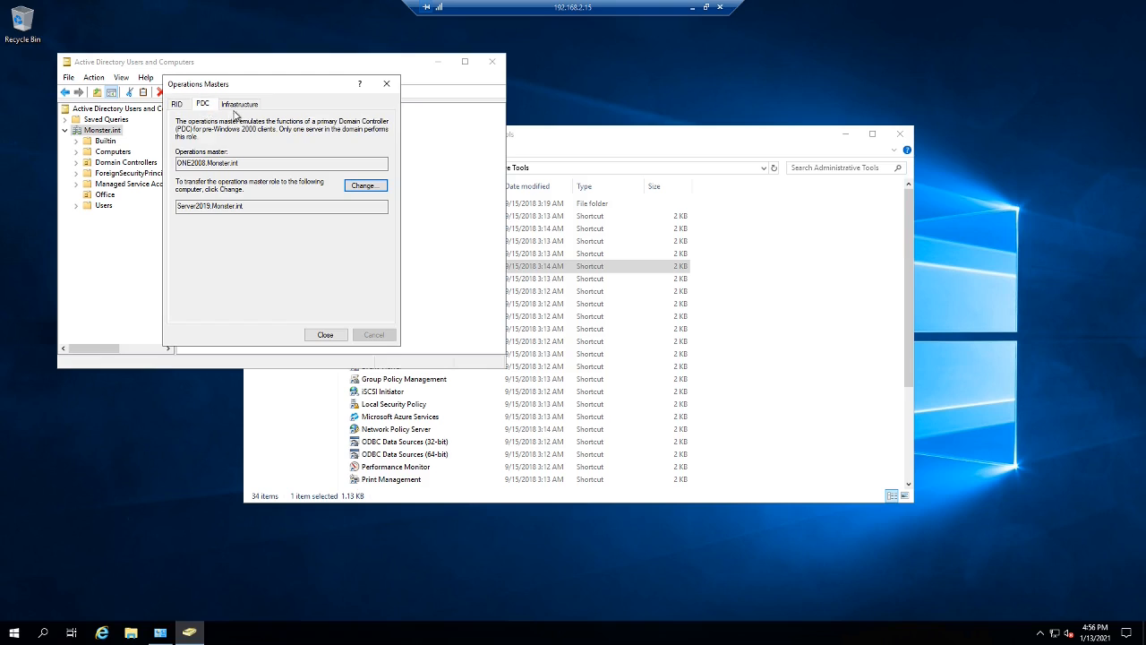
click(177, 106)
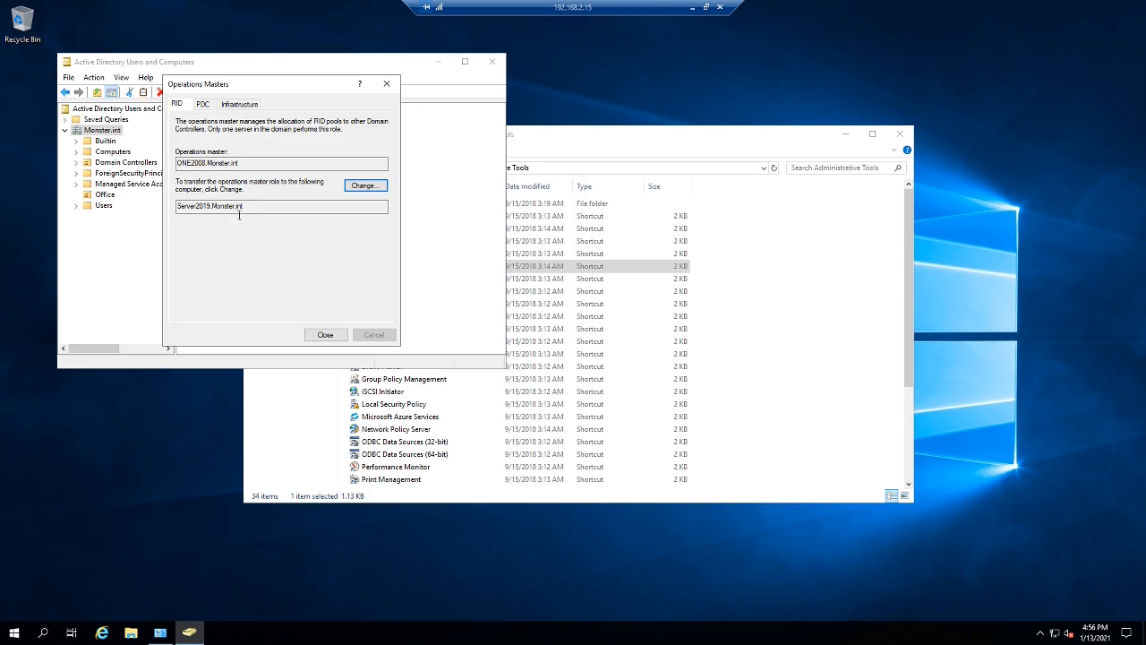
click(368, 188)
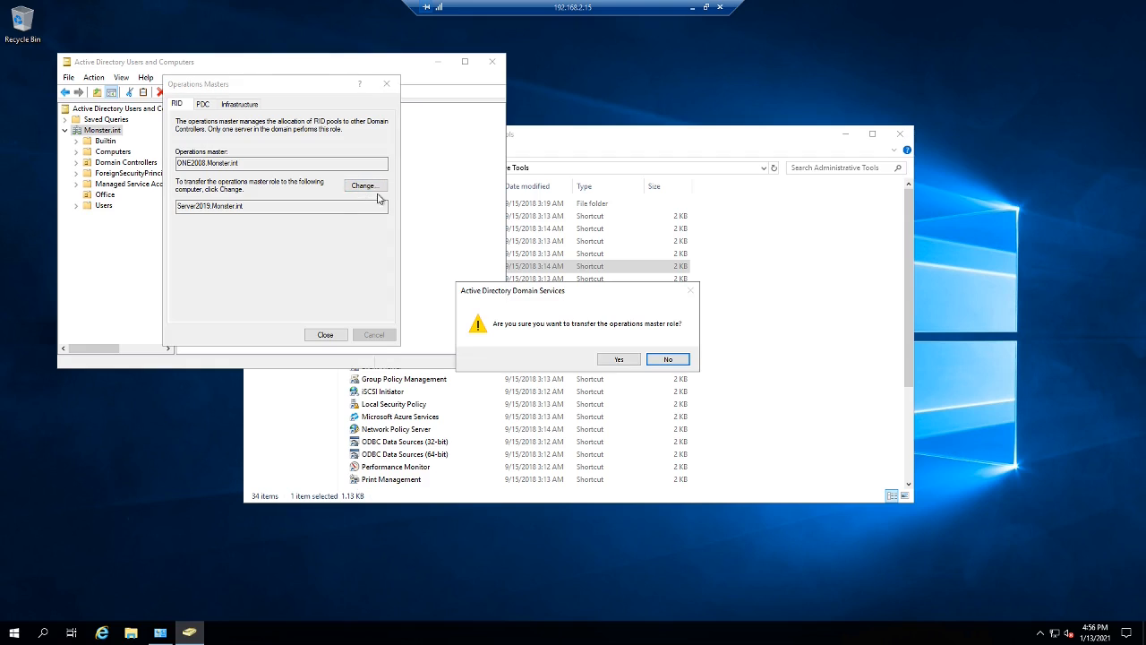
click(620, 361)
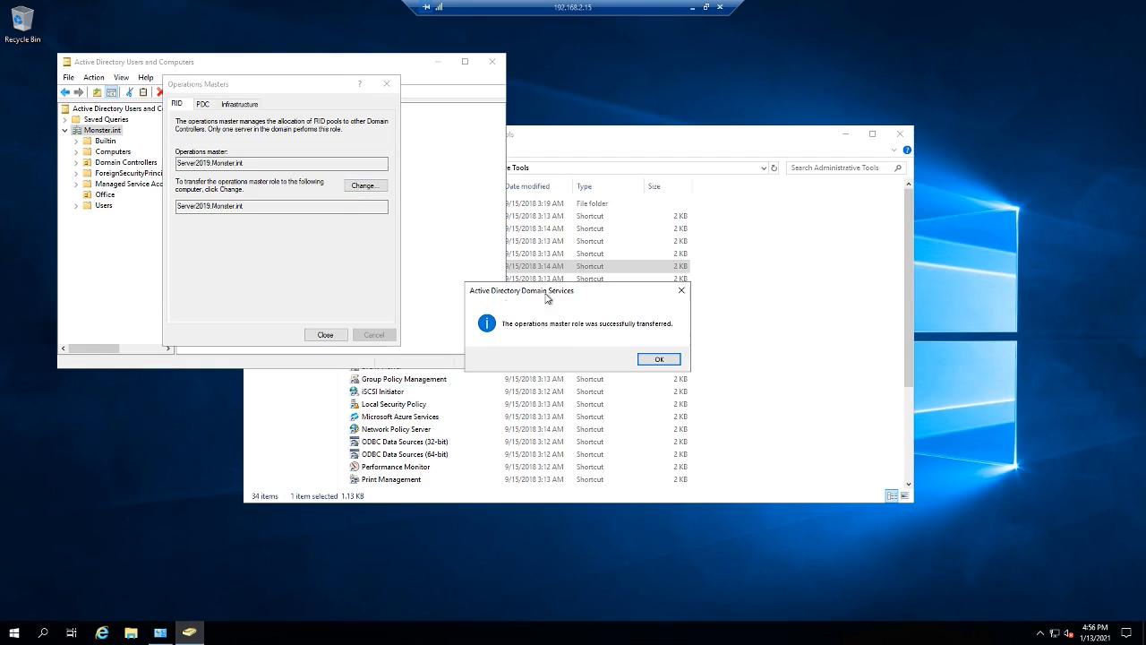
click(659, 360)
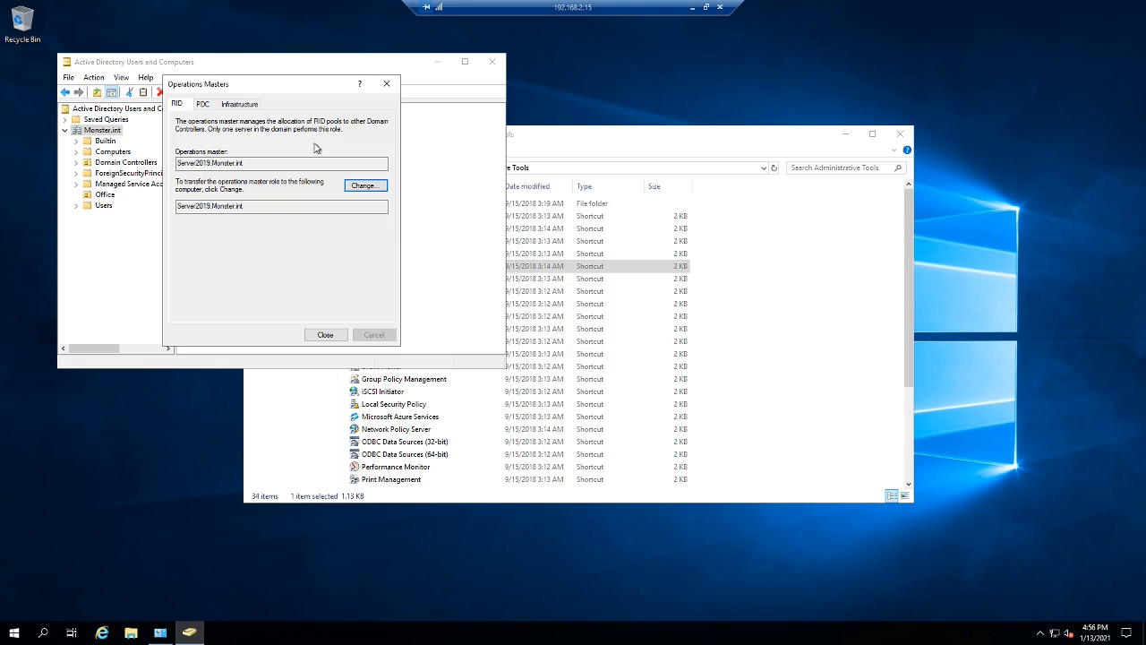
- Transfer the PDC emulator and Infrastructure master roles to Server2019.Monster.int, then close Operations Masters
click(203, 104)
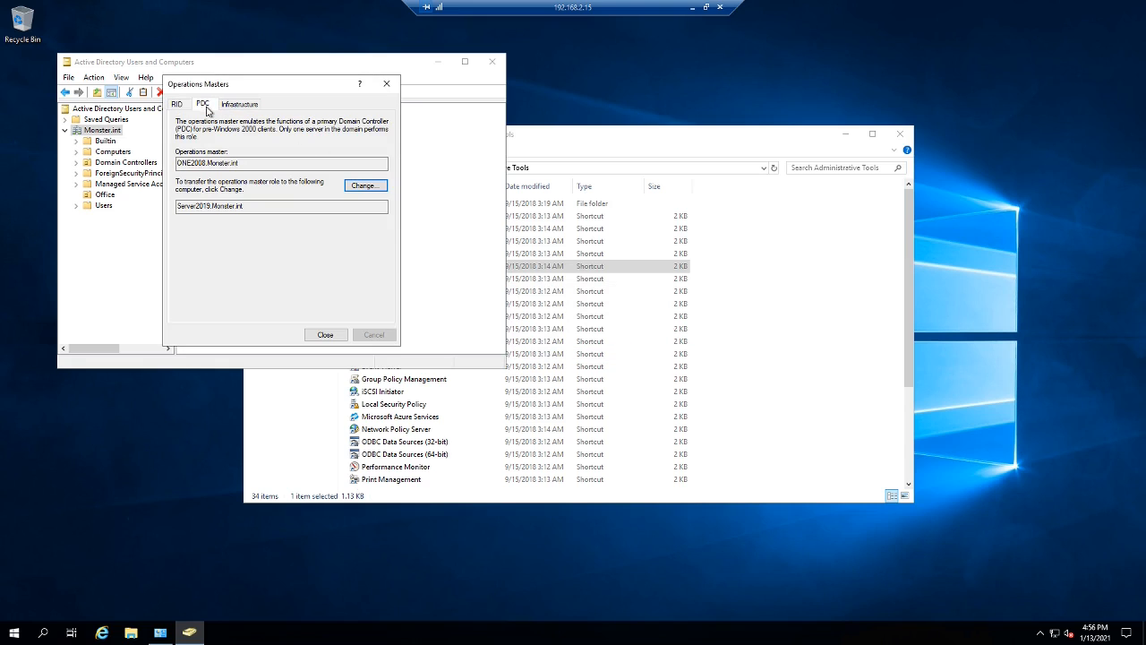
click(352, 187)
click(617, 360)
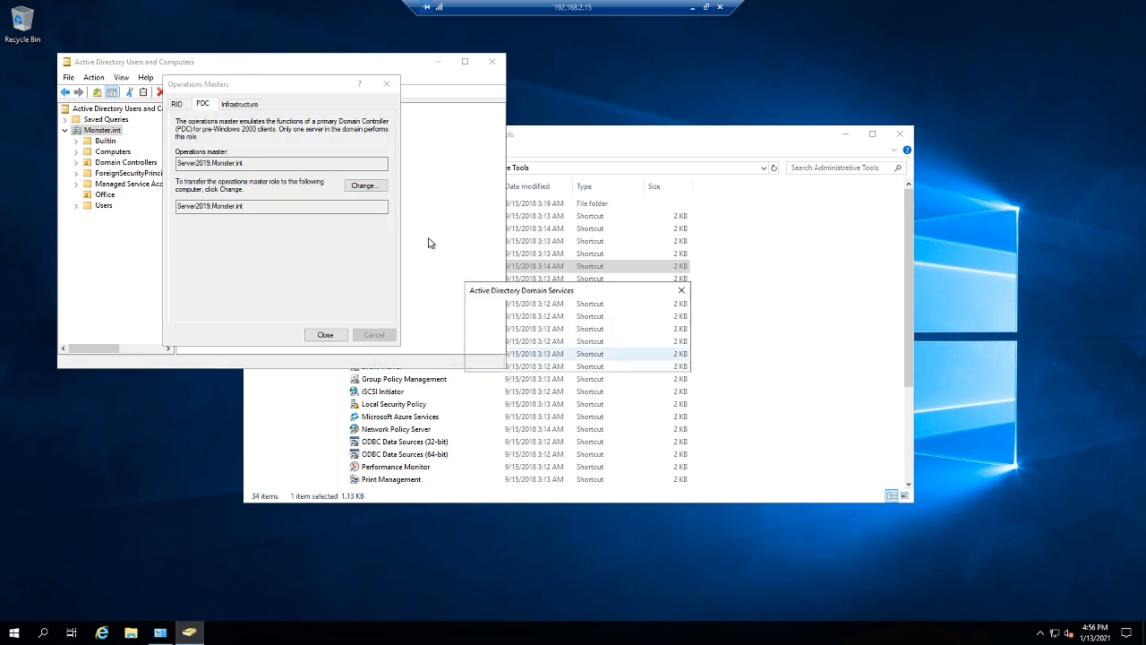
click(660, 359)
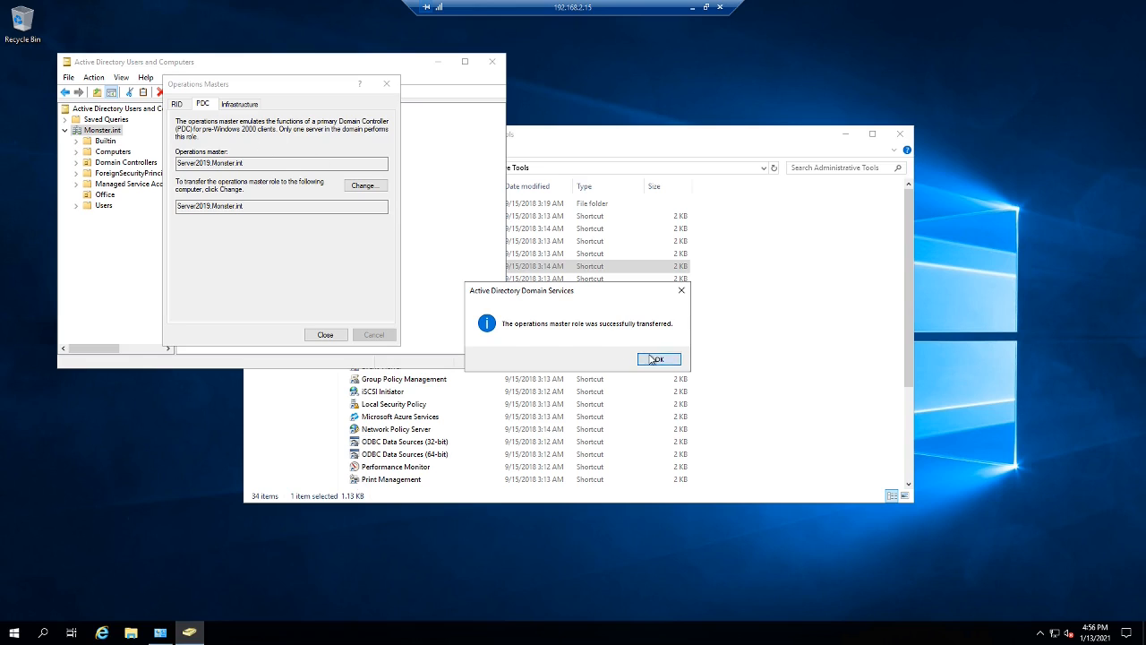
click(254, 107)
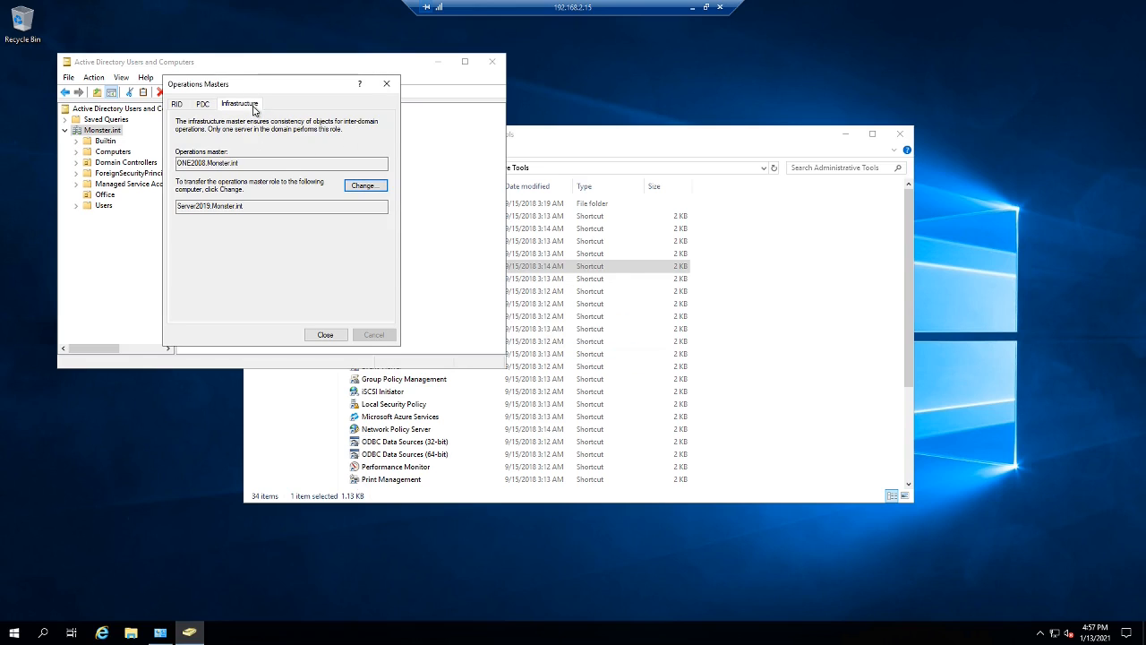
click(363, 185)
click(619, 360)
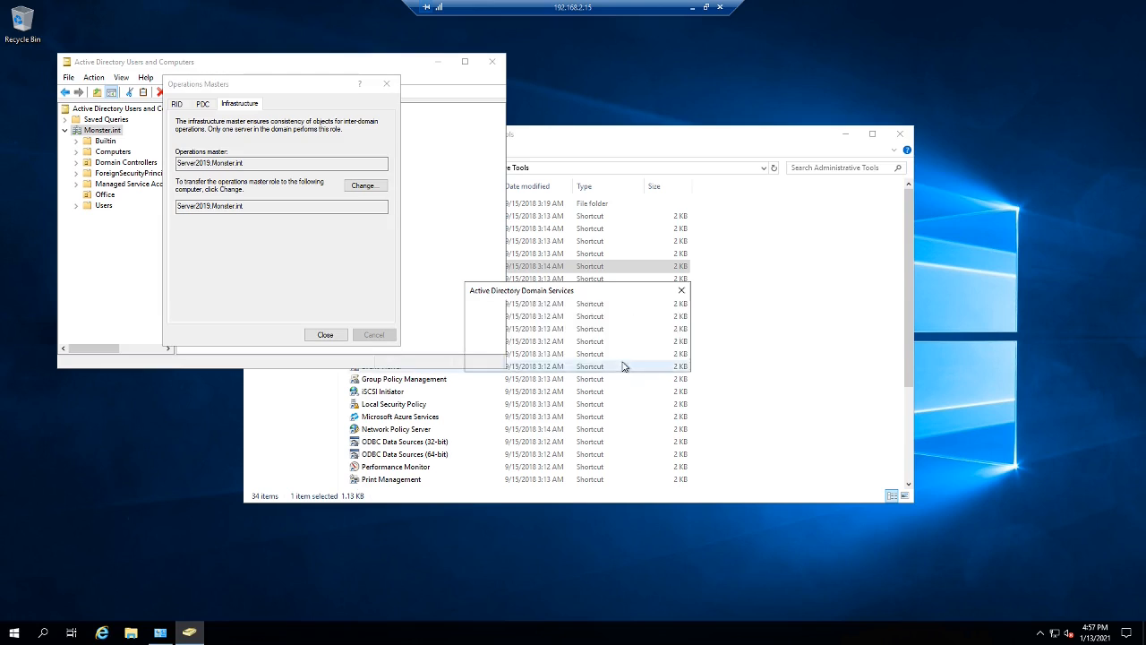
click(658, 360)
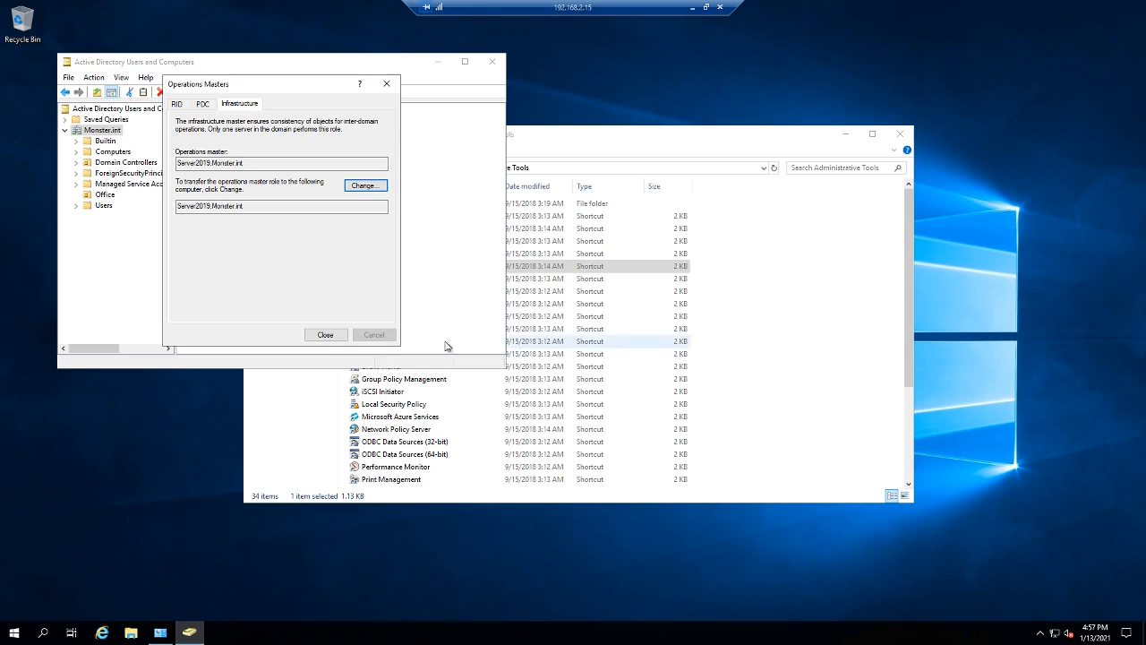
click(339, 339)
- Close Users and Computers and open the domain naming Operations Master in Domains and Trusts
click(491, 62)
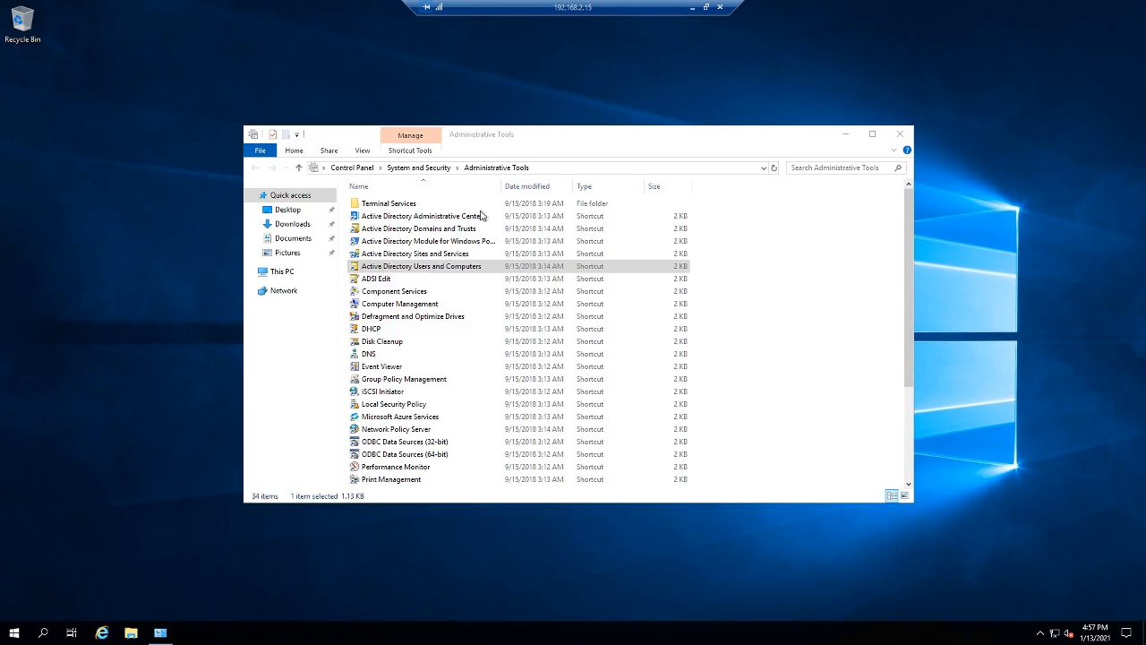
click(434, 255)
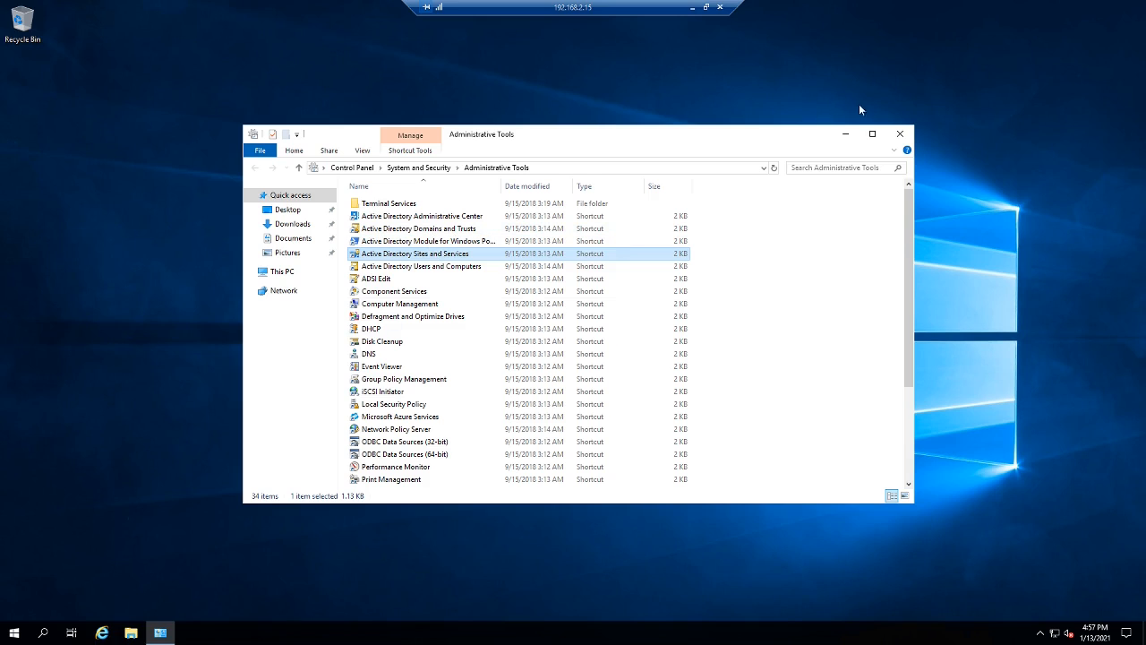
double_click(431, 232)
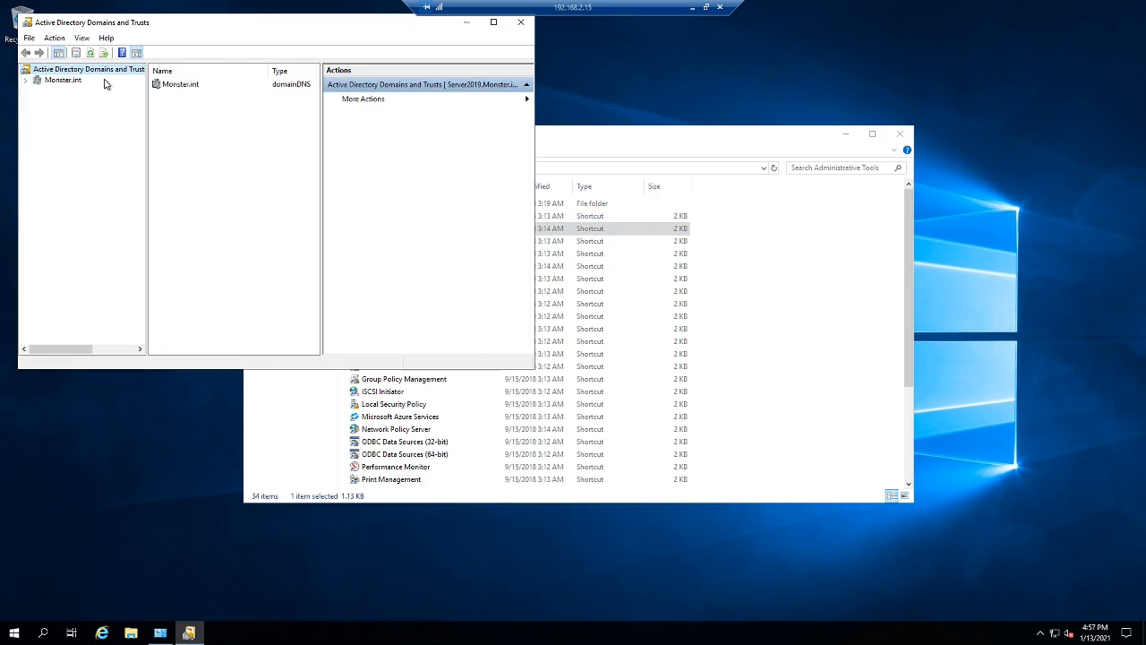
right_click(77, 75)
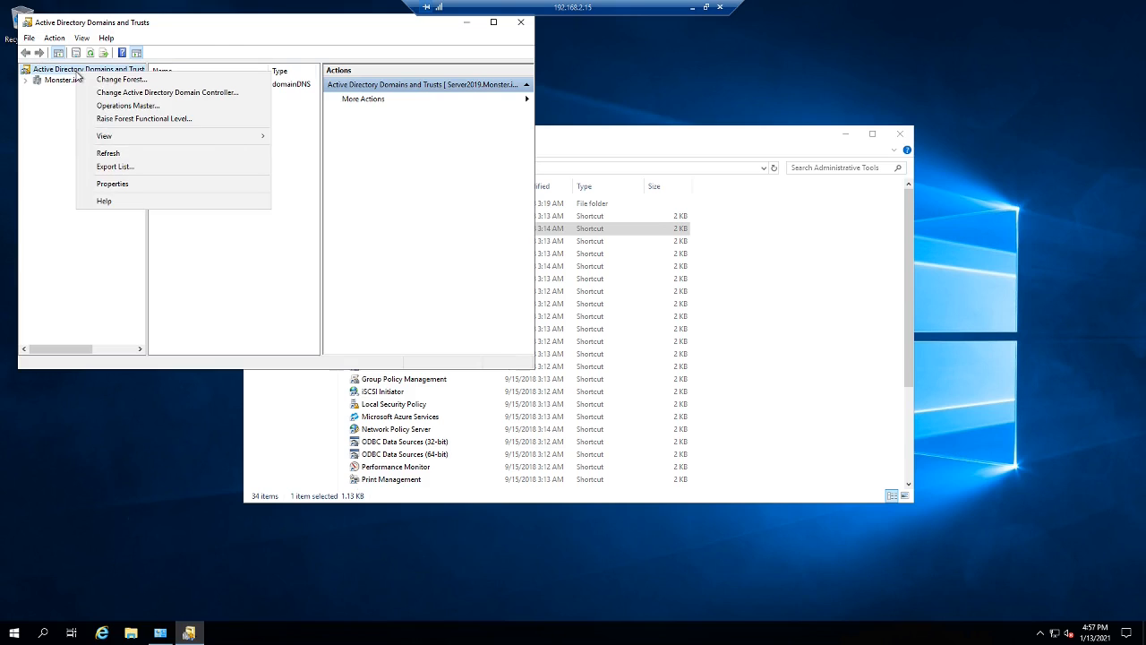
click(170, 110)
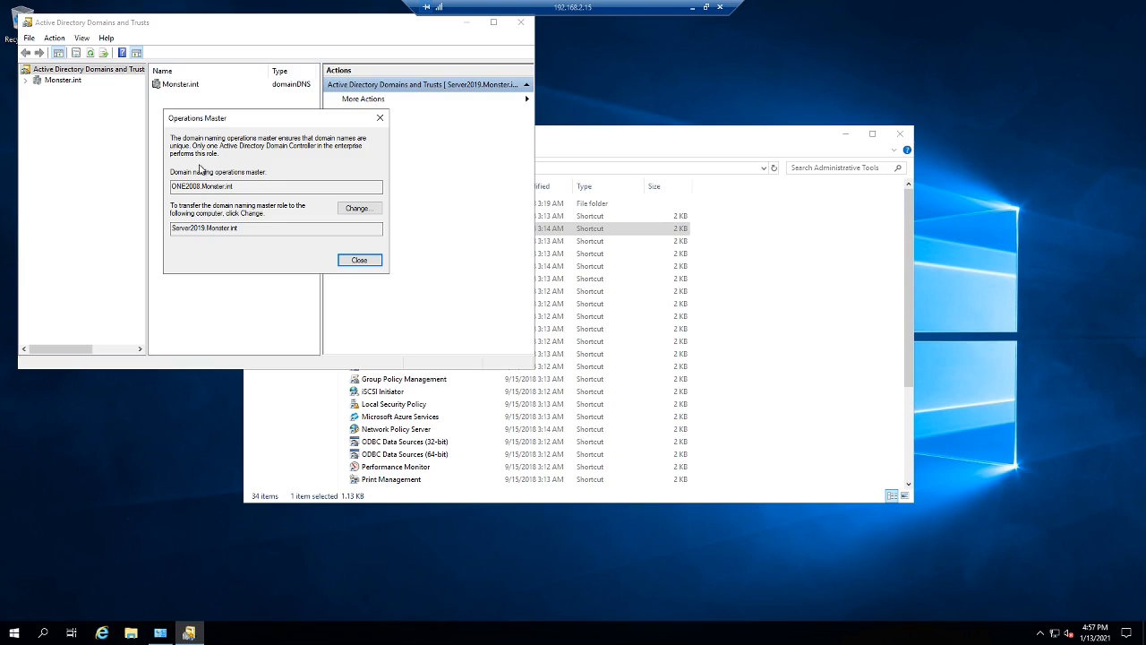
- Transfer the domain naming master to Server2019.Monster.int and close all open consoles
click(356, 210)
click(617, 360)
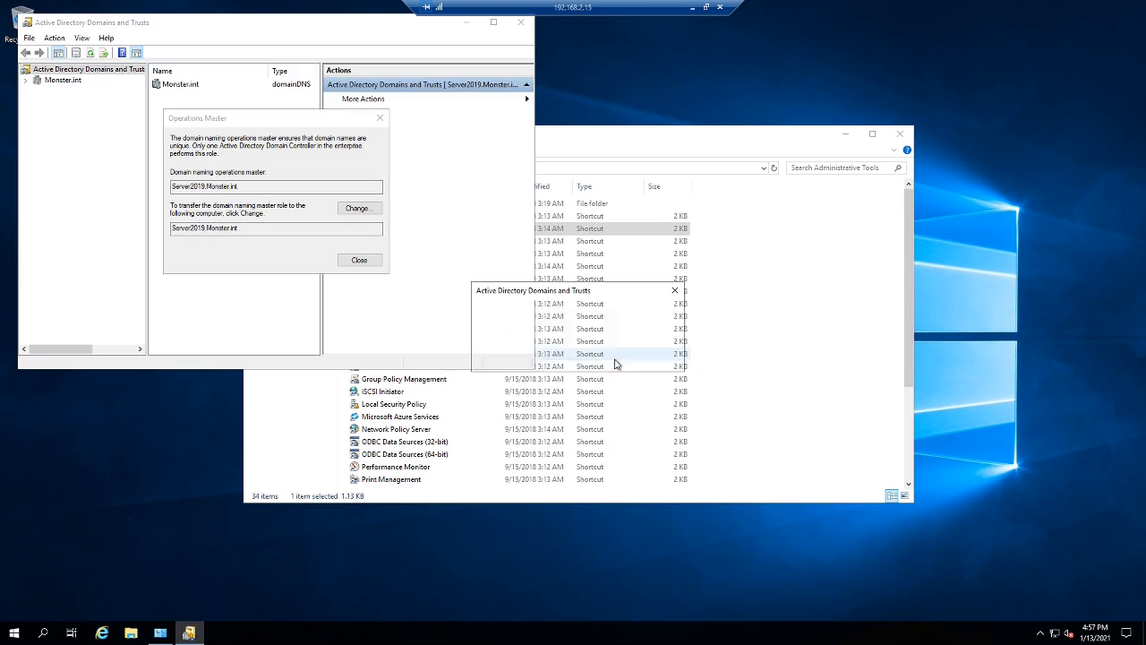
click(372, 263)
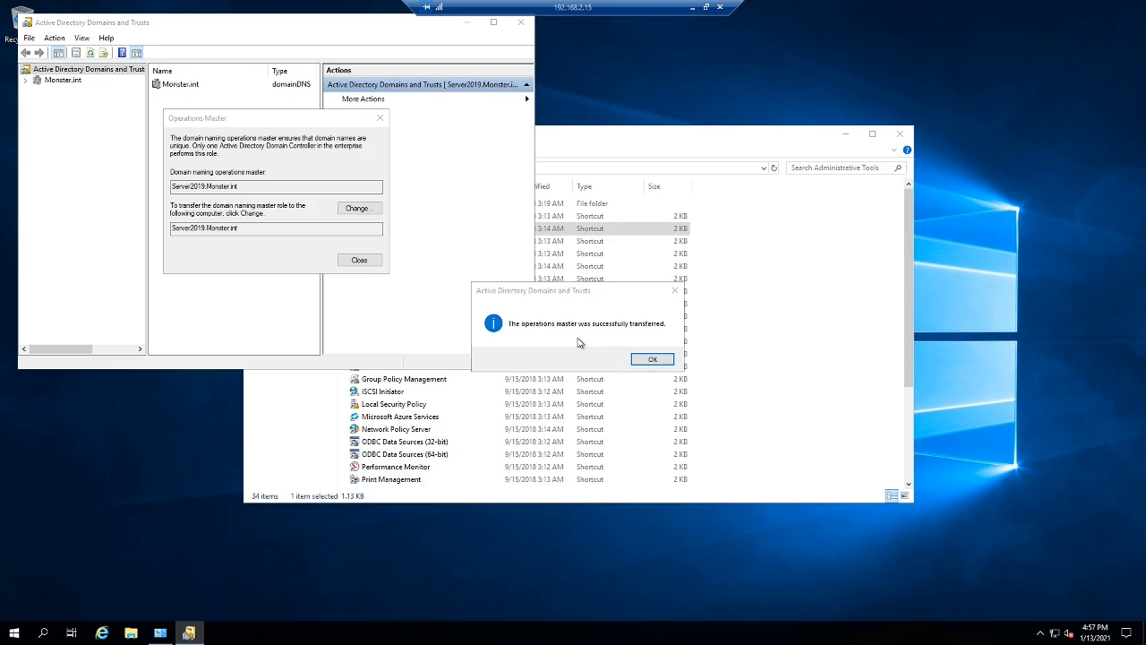
click(635, 360)
click(376, 262)
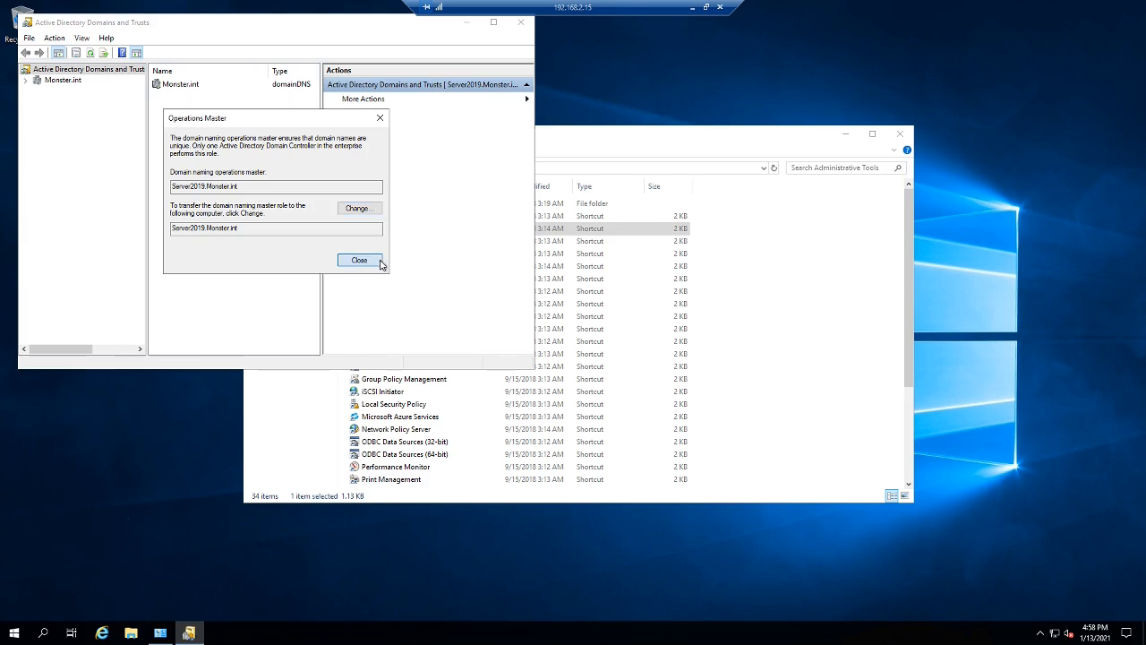
click(520, 21)
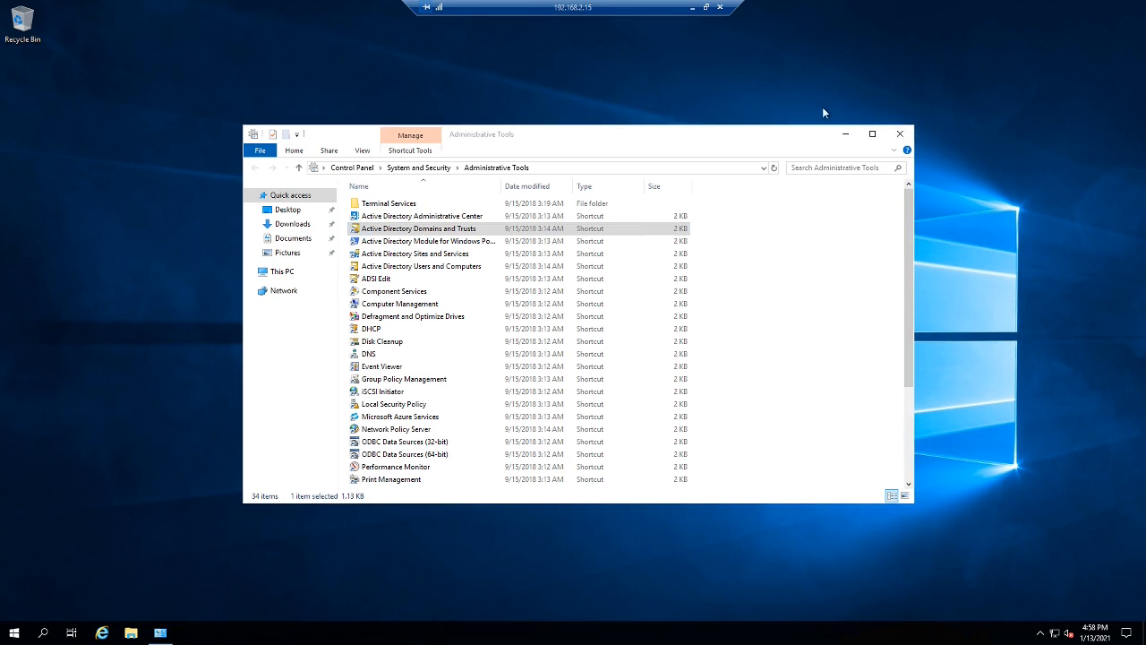
click(900, 134)
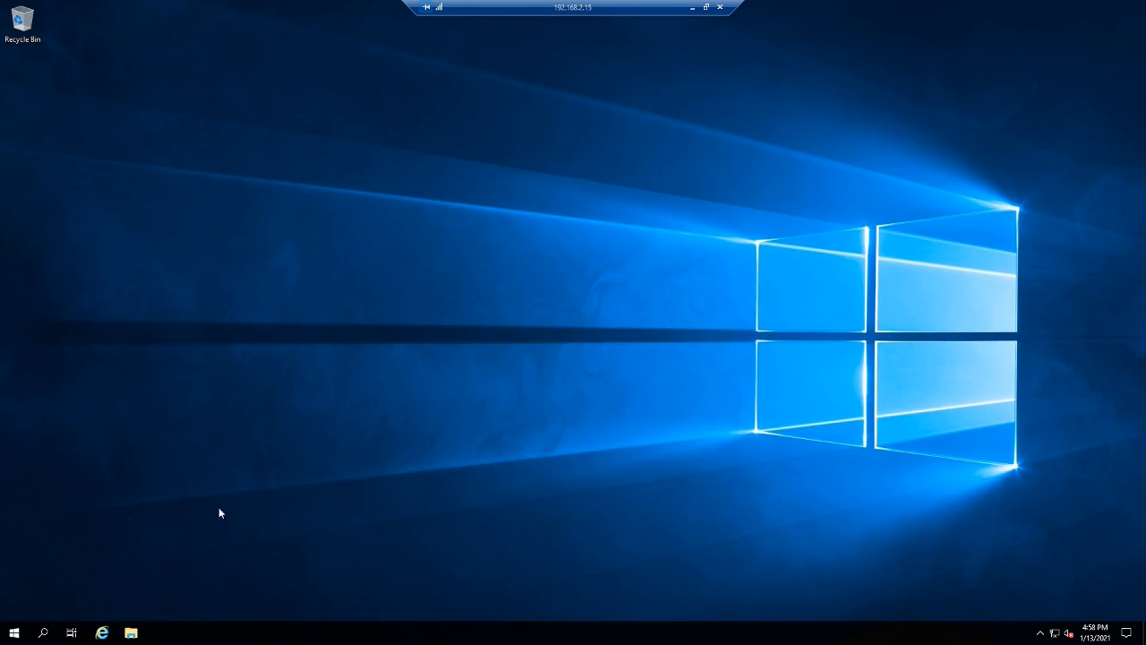
- Find cmd in Start and launch Command Prompt as administrator
click(14, 634)
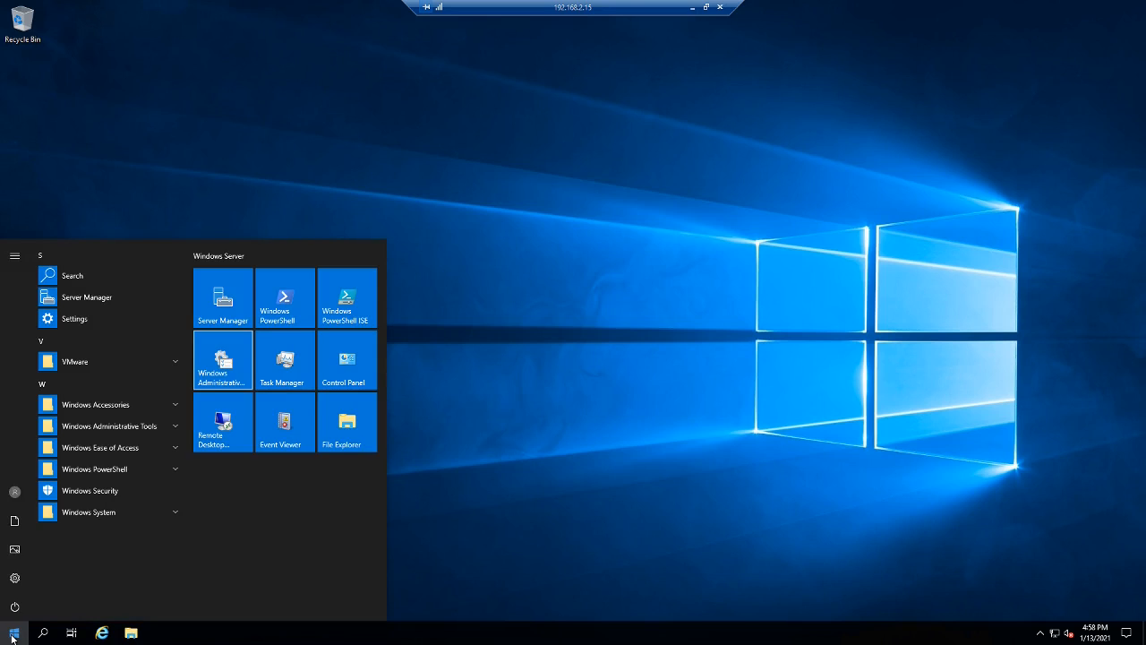
click(13, 636)
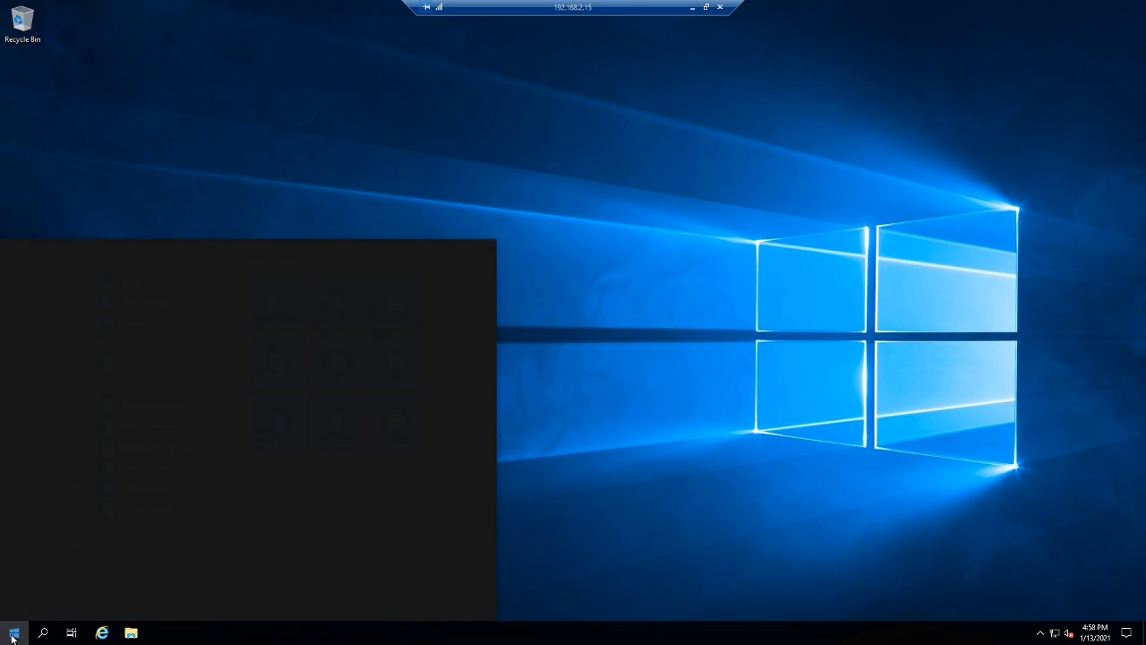
text(cmd)
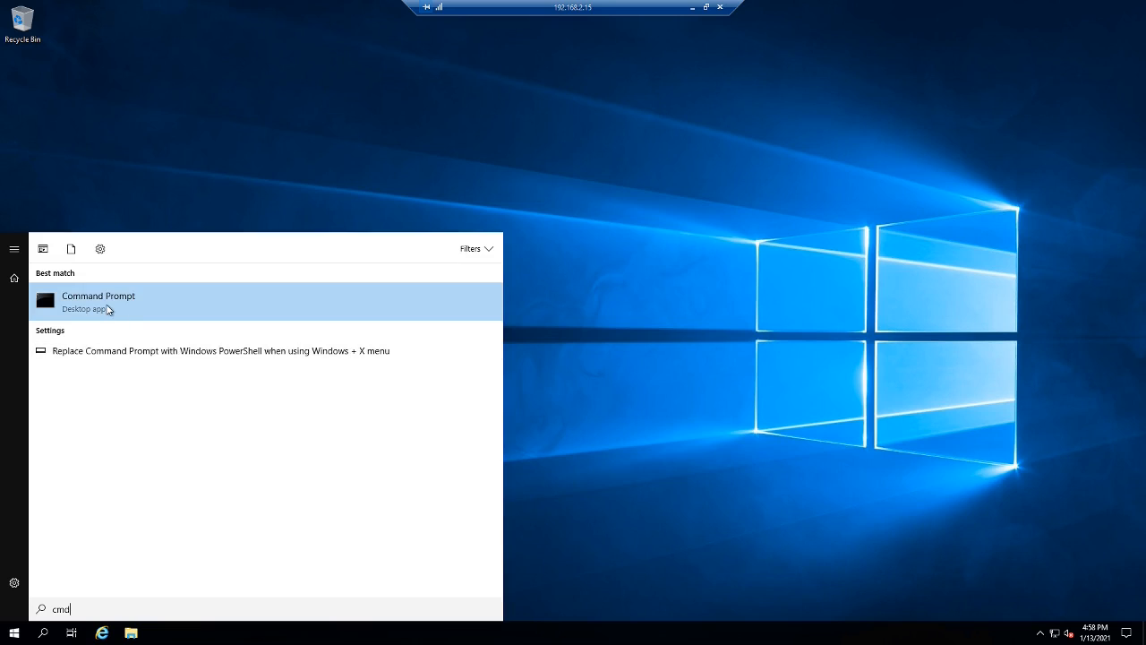
right_click(108, 309)
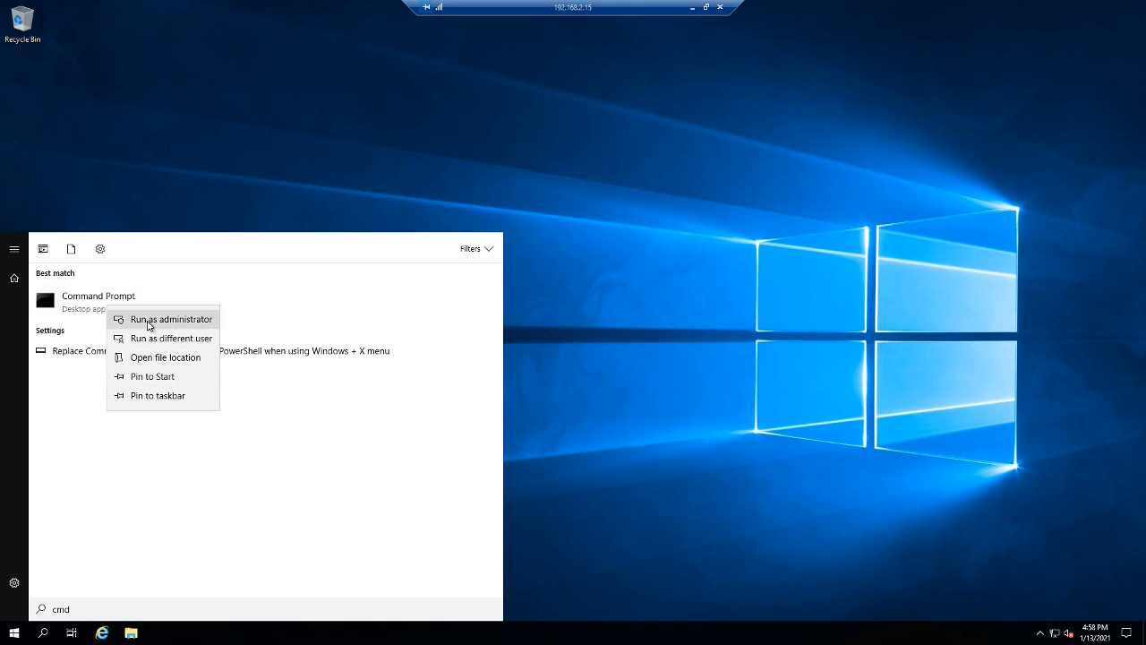
click(148, 324)
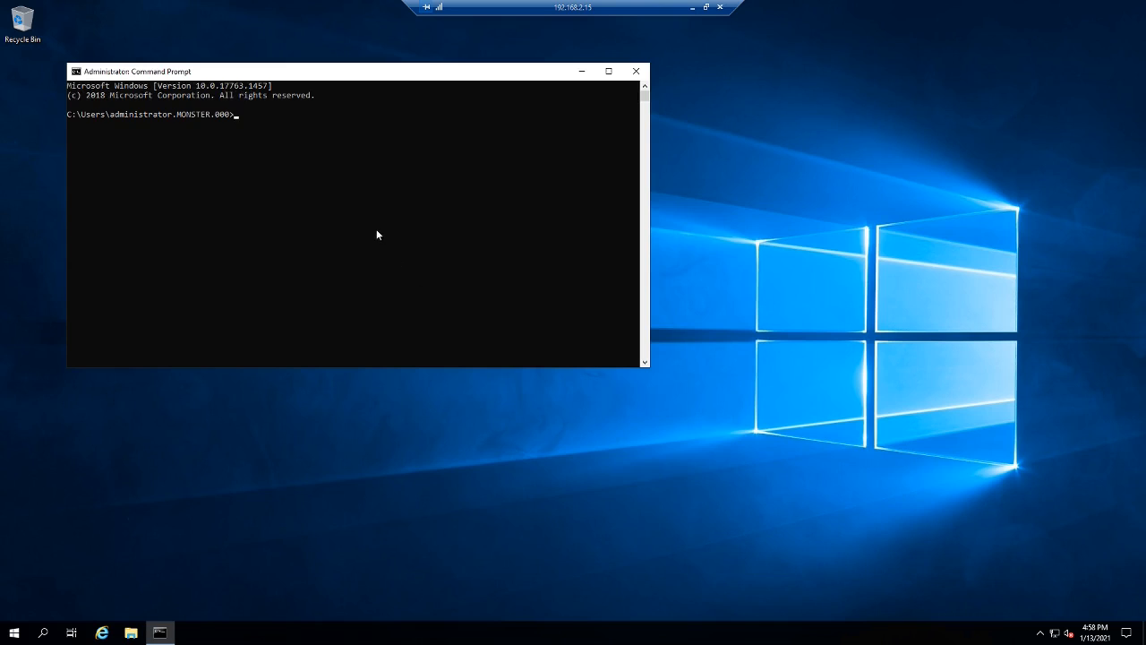
- Run 'regsvr32 schmmgmt.dll' and acknowledge the registration success message
right_click(374, 223)
key(BackSpace)
key(Left)
key(Left)
key(Left)
key(Left)
key(Left)
key(Left)
key(Left)
key(Left)
key(Left)
key(Left)
key(Left)
key(Left)
key(Left)
key(Left)
key(Left)
key(Left)
key(Left)
key(Left)
key(Left)
key(Left)
key(BackSpace)
key(BackSpace)
key(Right)
key(Right)
key(Right)
key(Right)
key(Return)
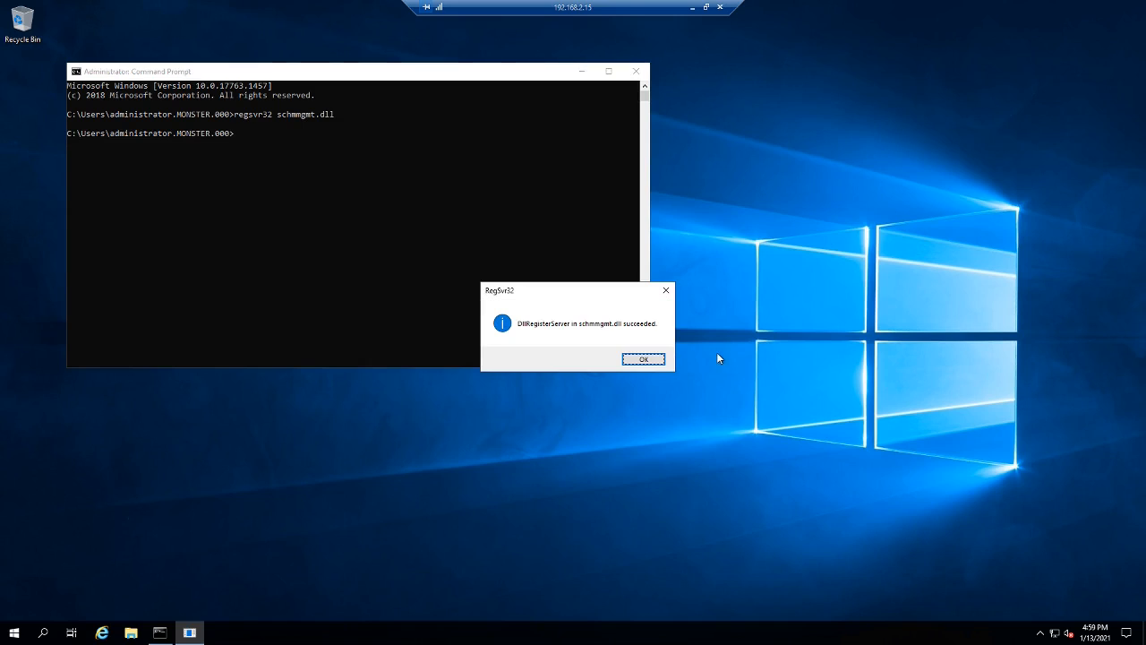
click(643, 359)
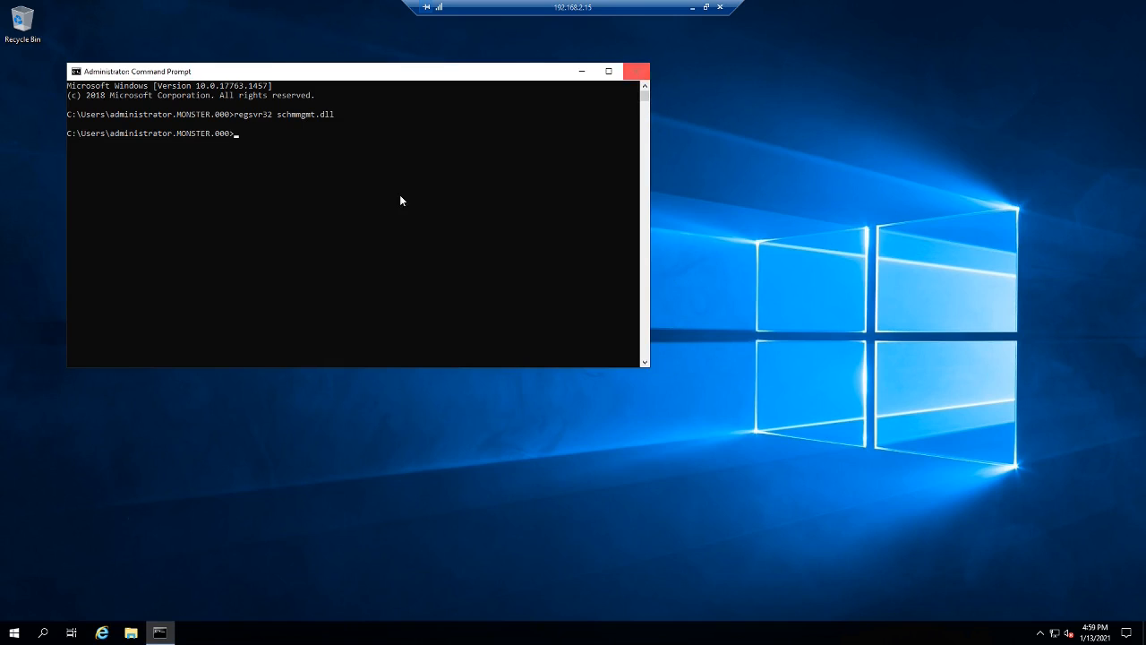
- Start mmc and add the Active Directory Schema snap-in to the console
click(370, 209)
text(mmc)
key(Return)
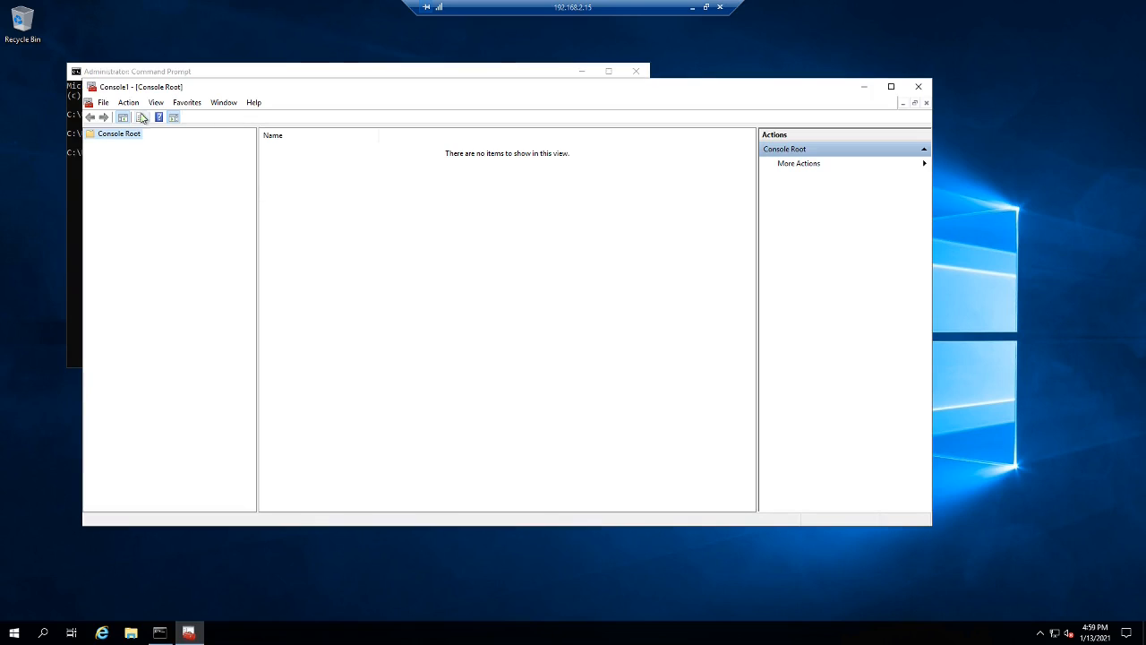
click(128, 102)
mouse_move(160, 106)
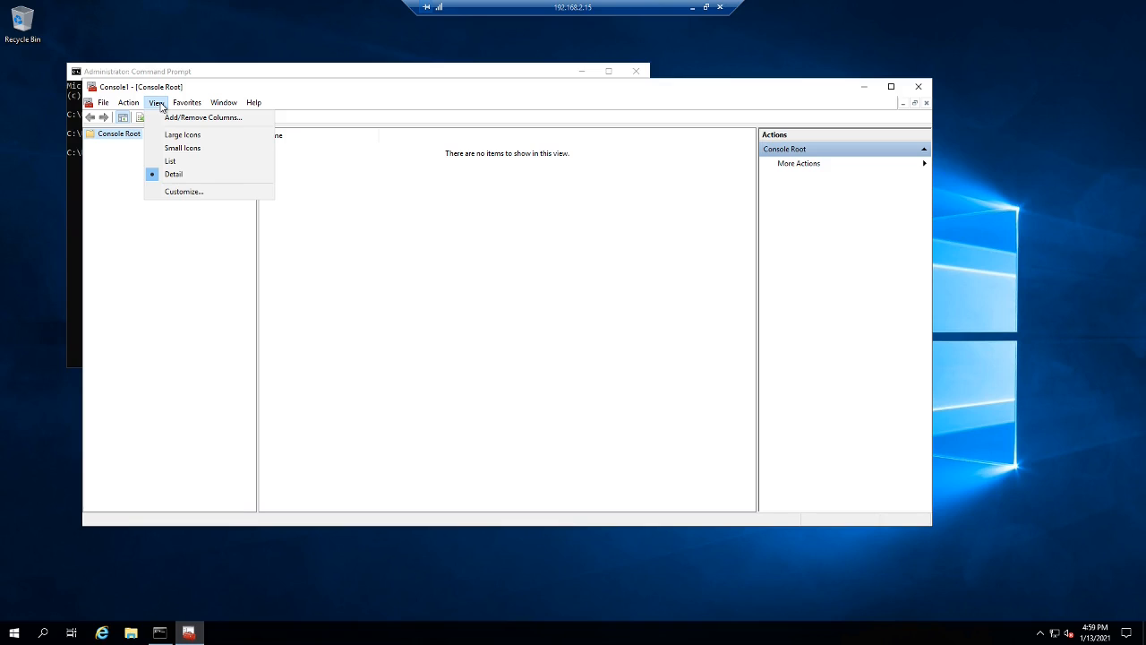
mouse_move(103, 102)
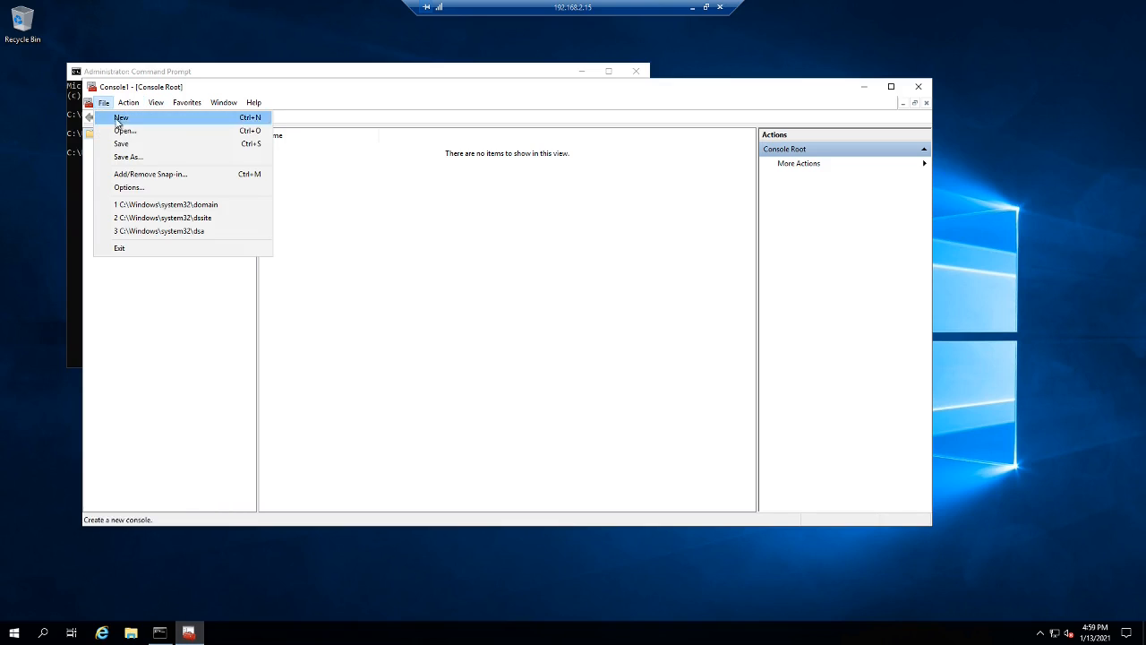
click(144, 173)
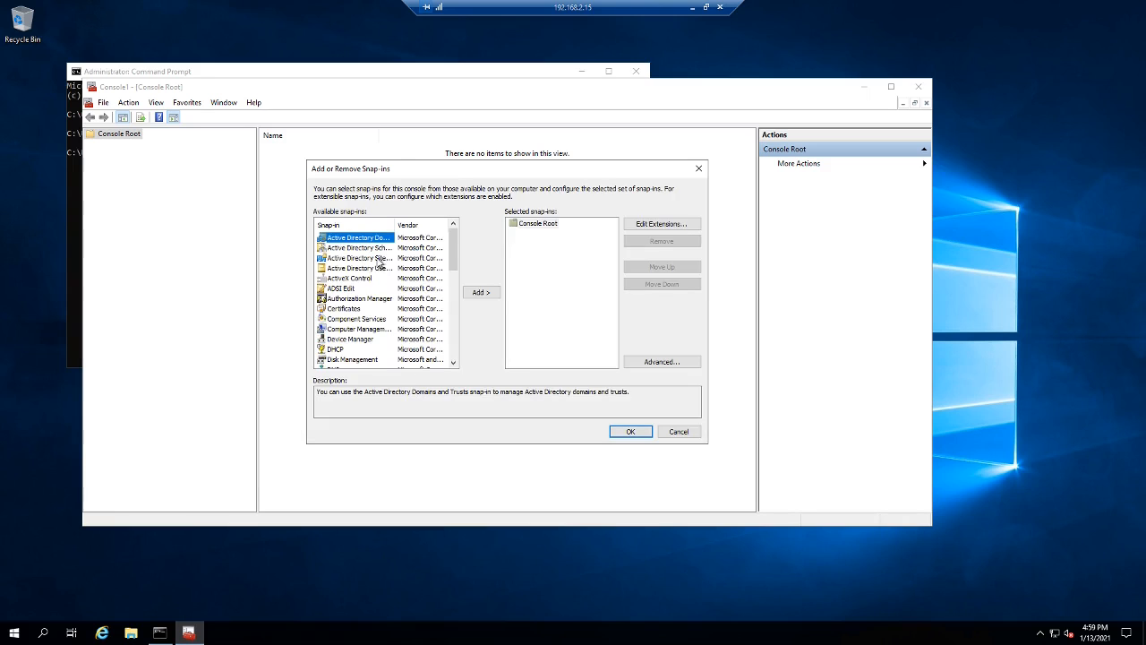
click(381, 249)
click(481, 292)
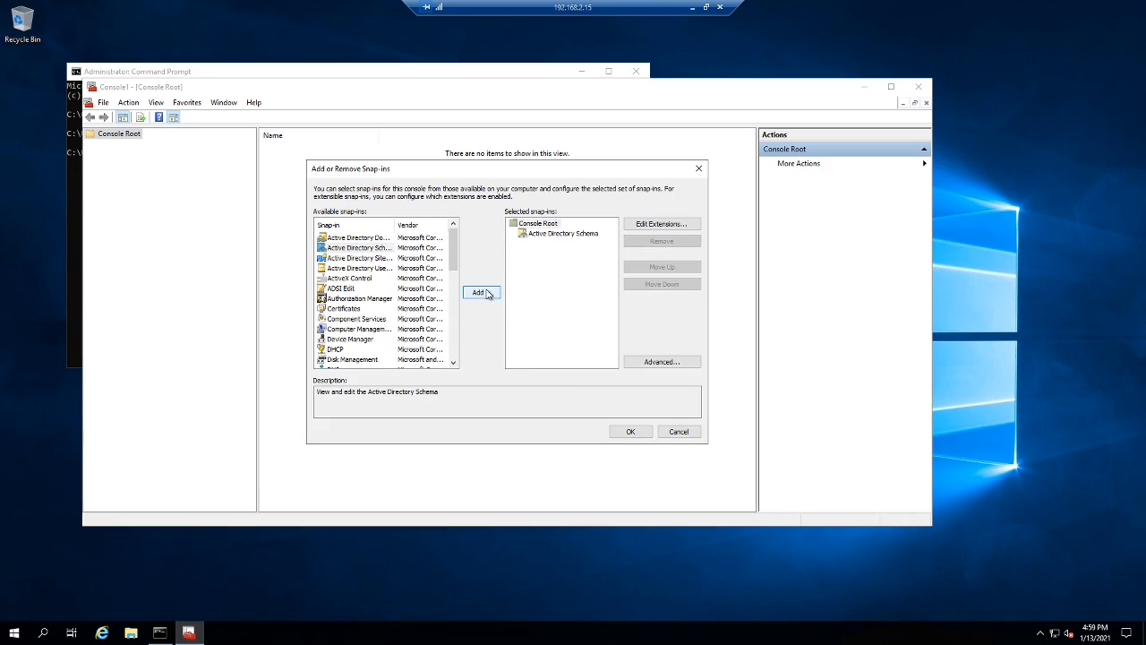
click(635, 432)
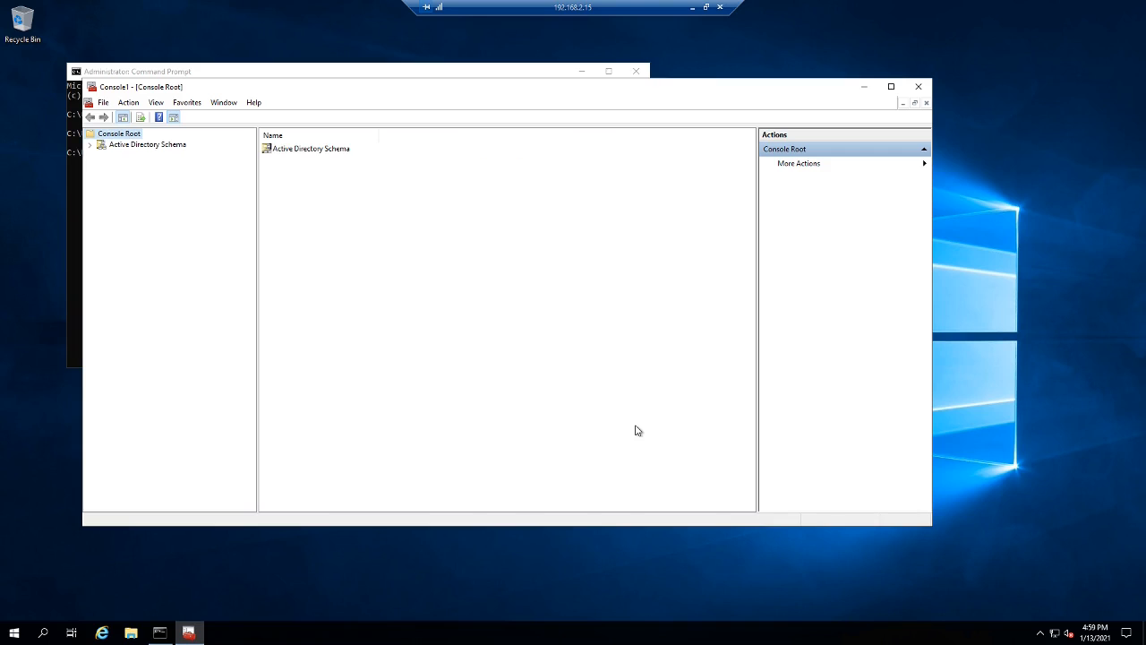
- Check the current schema master, then connect the schema snap-in to Server2019.Monster.int
click(145, 147)
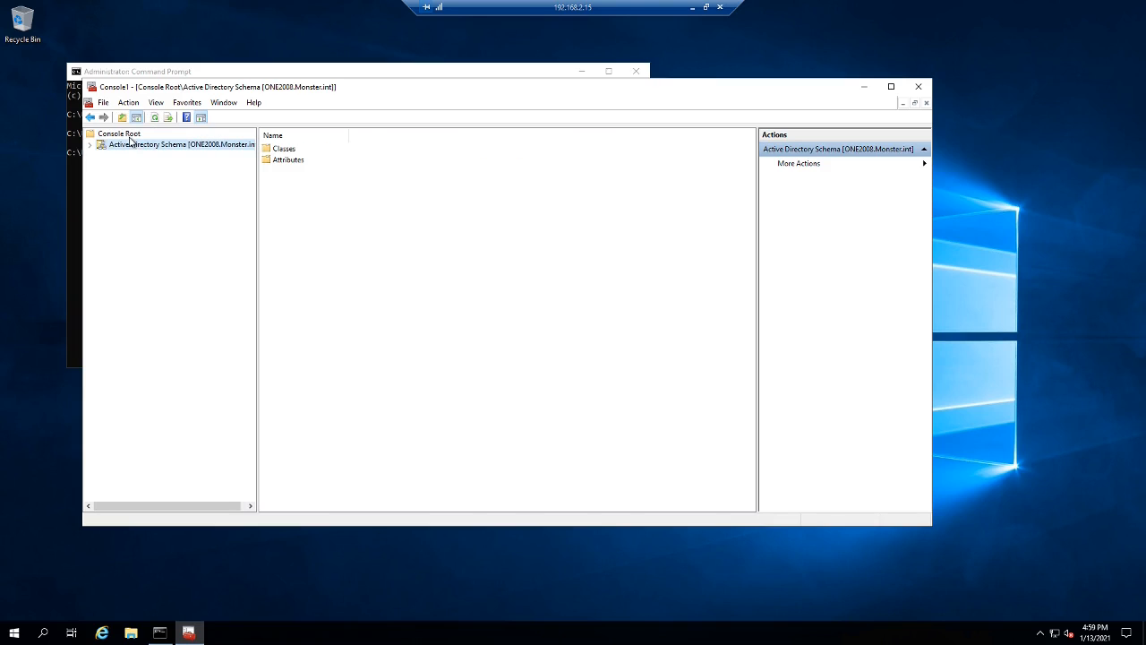
right_click(133, 145)
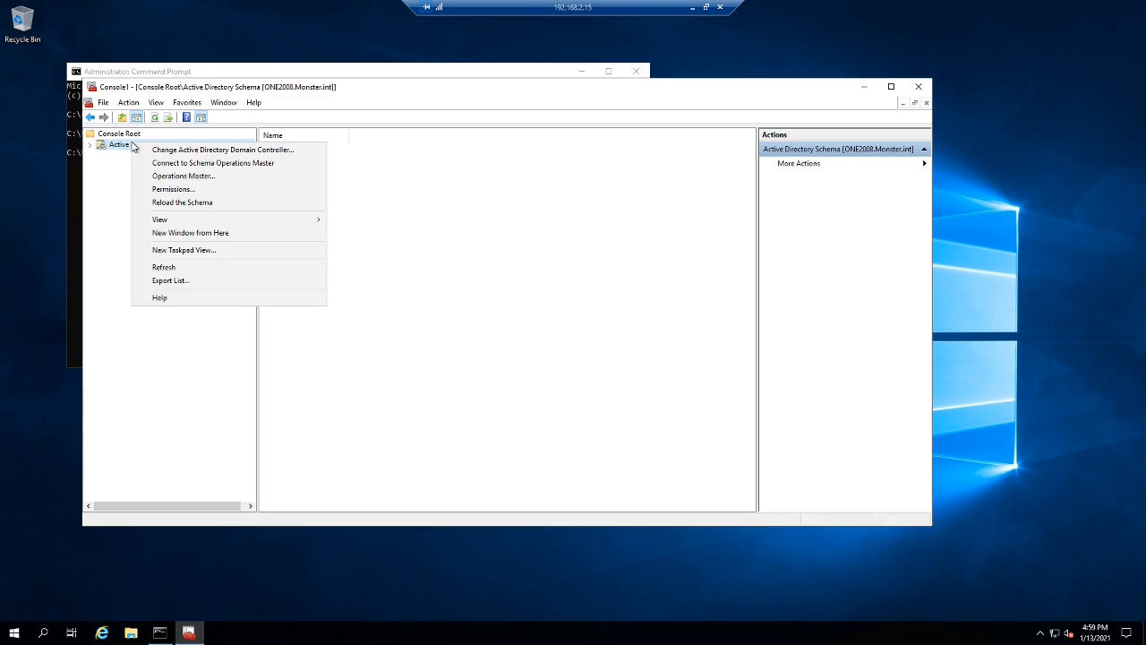
click(235, 178)
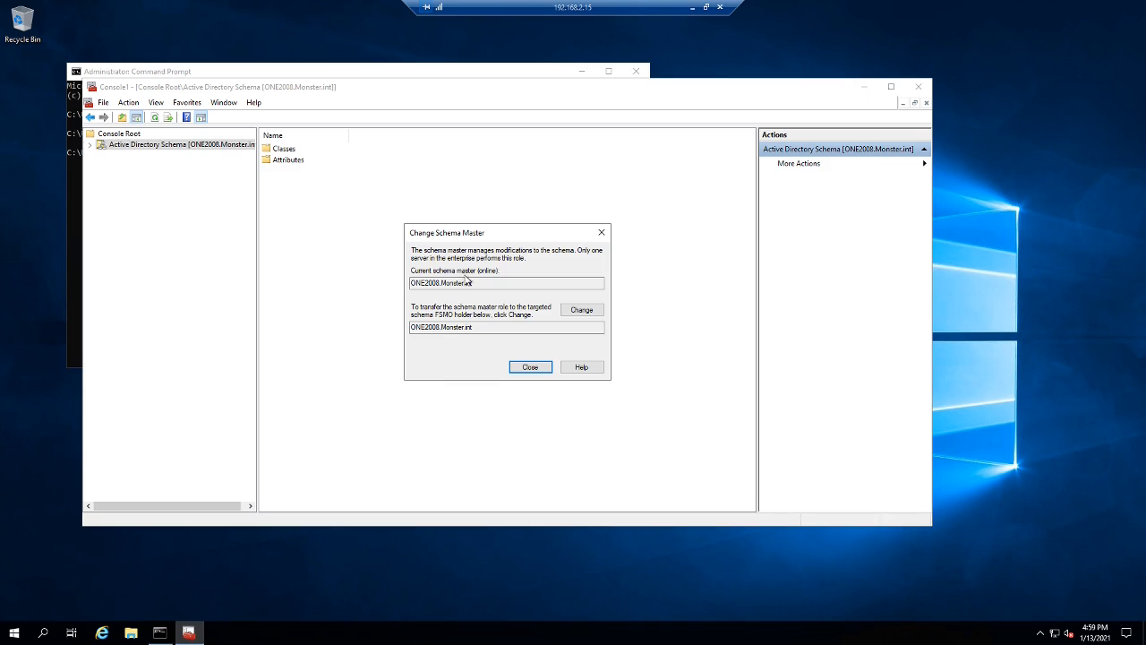
click(543, 371)
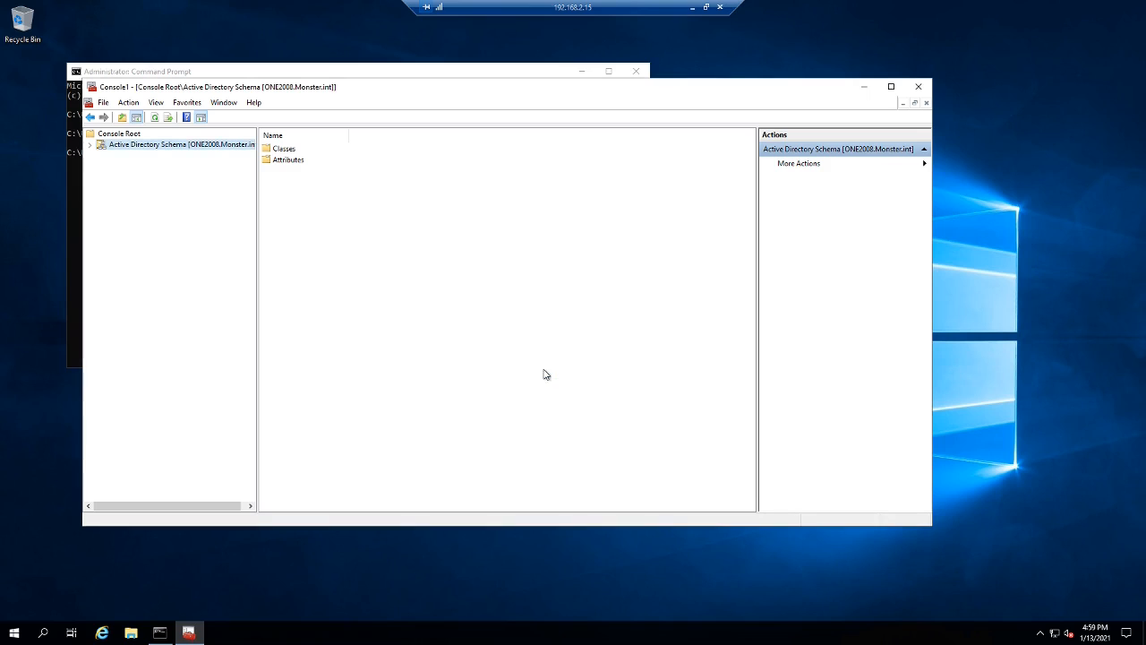
right_click(134, 145)
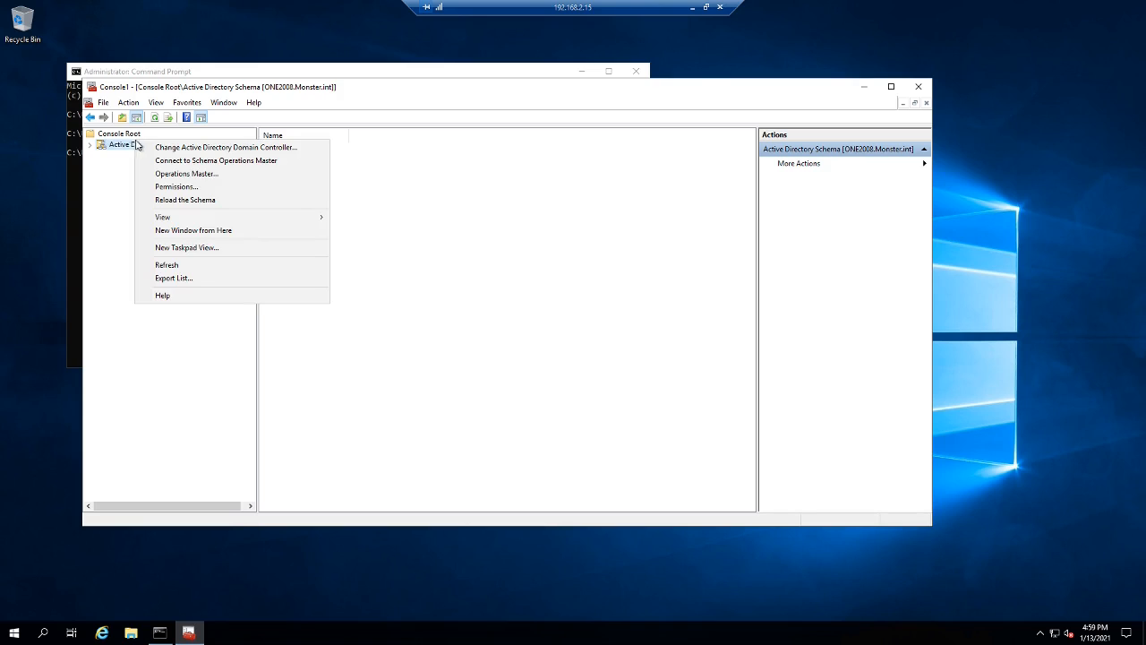
click(217, 152)
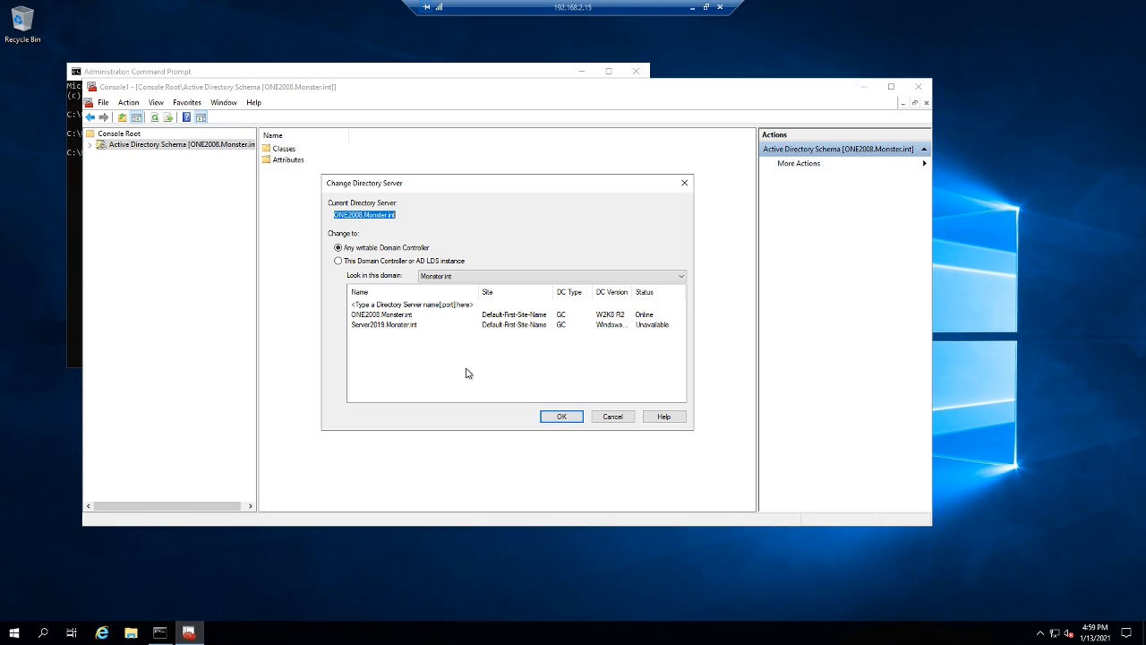
double_click(406, 325)
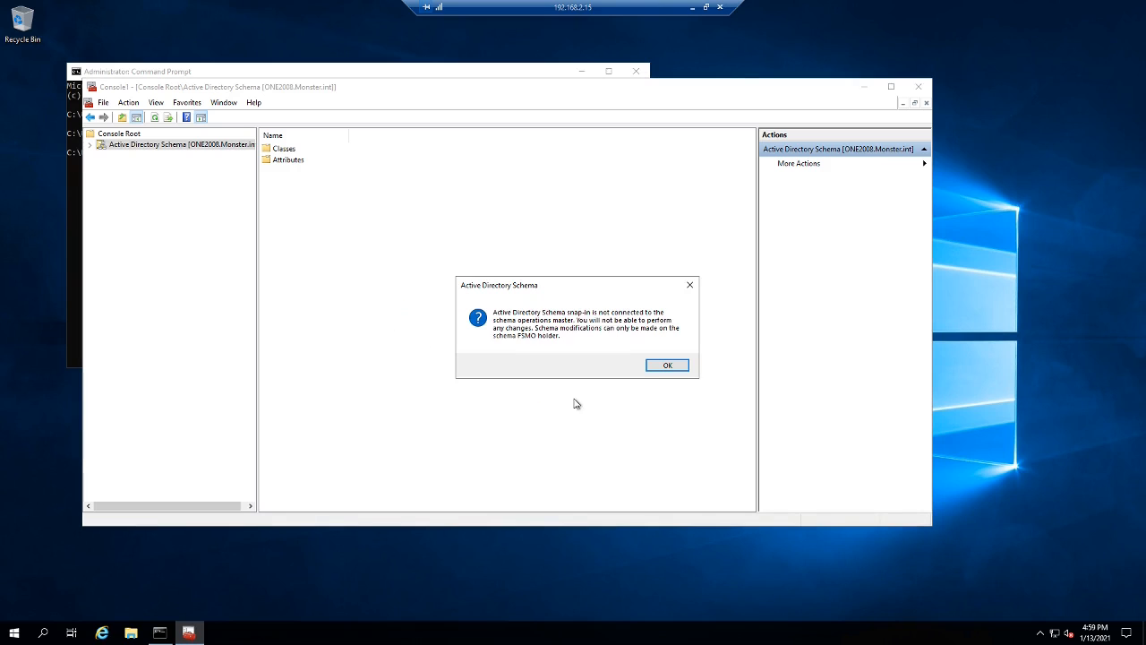
click(659, 370)
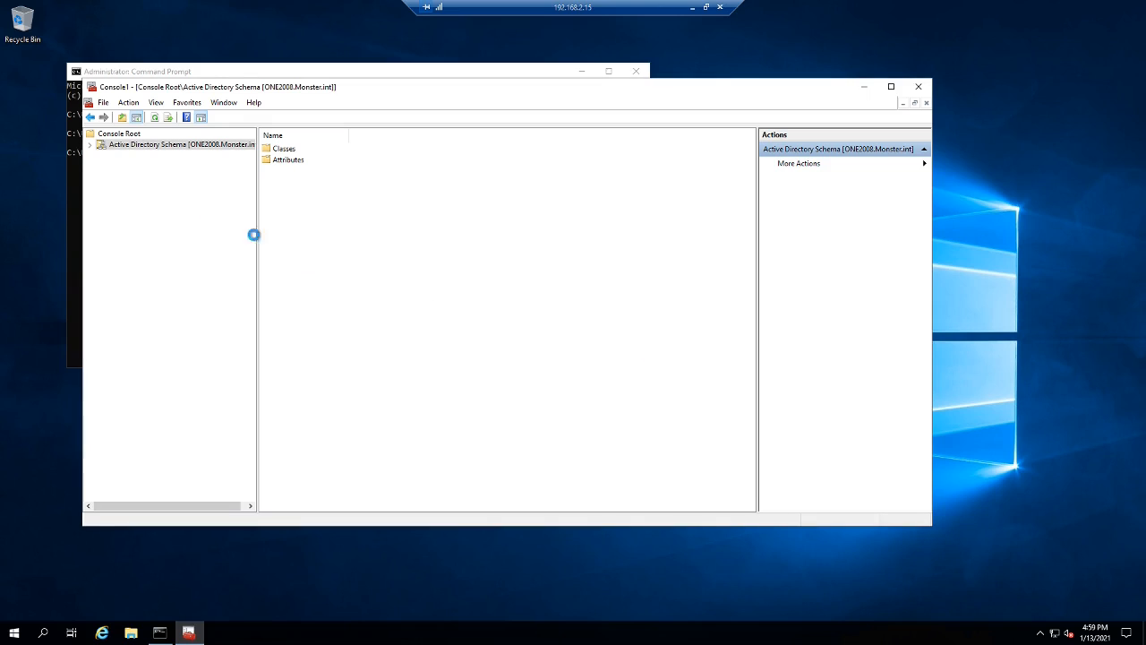
- Transfer the schema master role to Server2019.Monster.int and close the console without saving
right_click(150, 151)
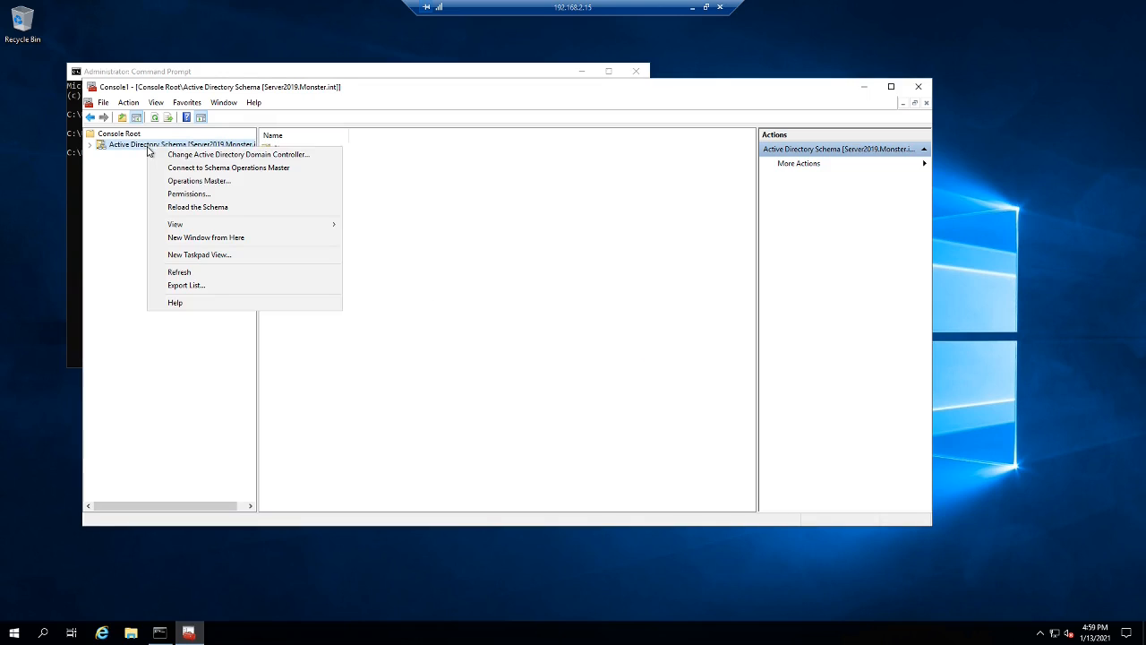
click(190, 183)
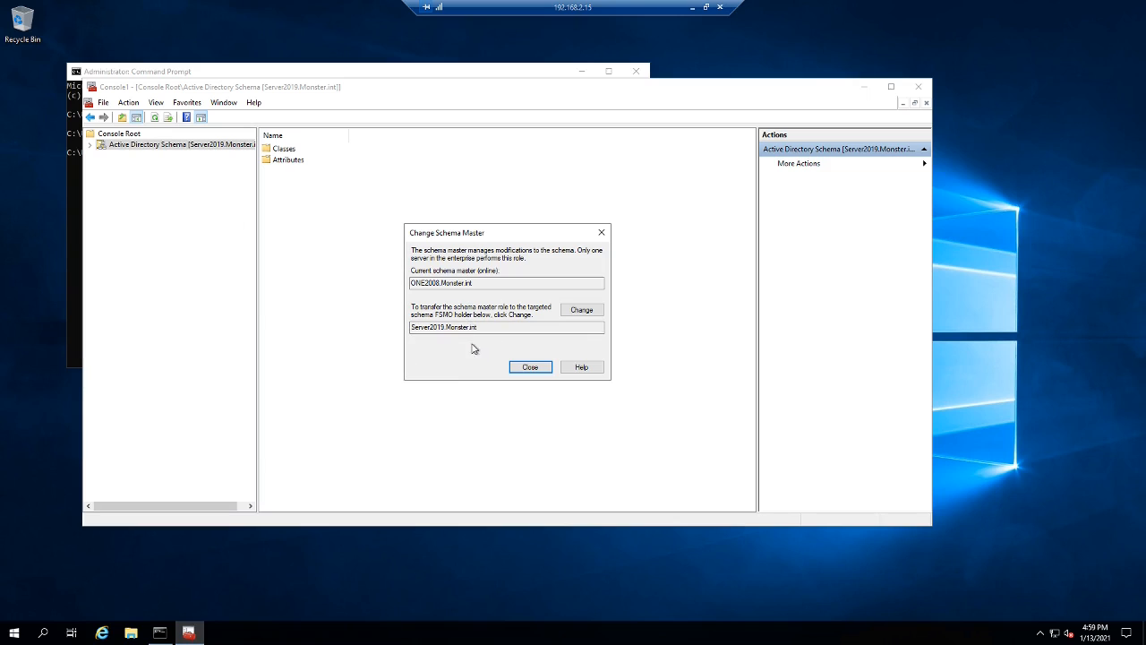
click(582, 311)
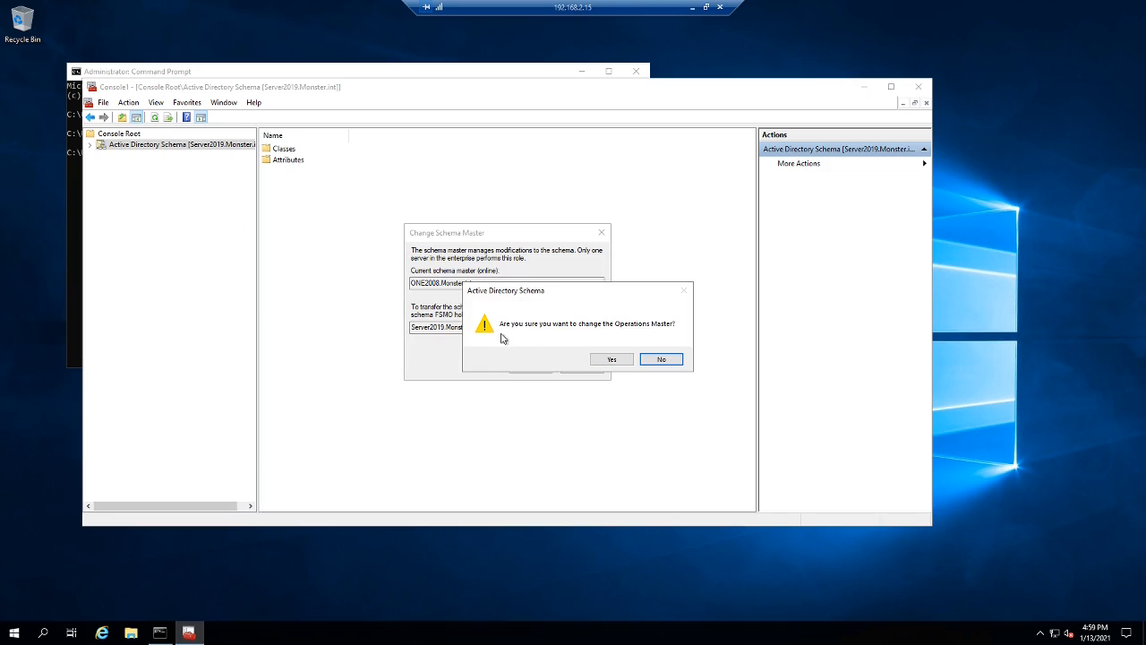
click(616, 358)
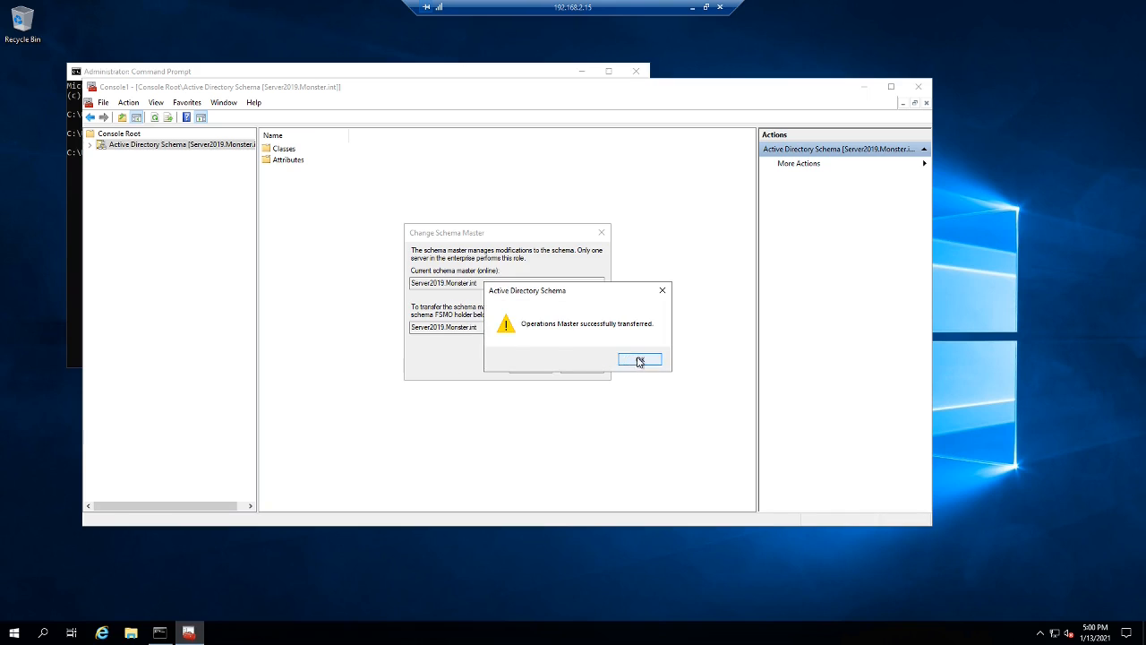
click(636, 359)
click(530, 366)
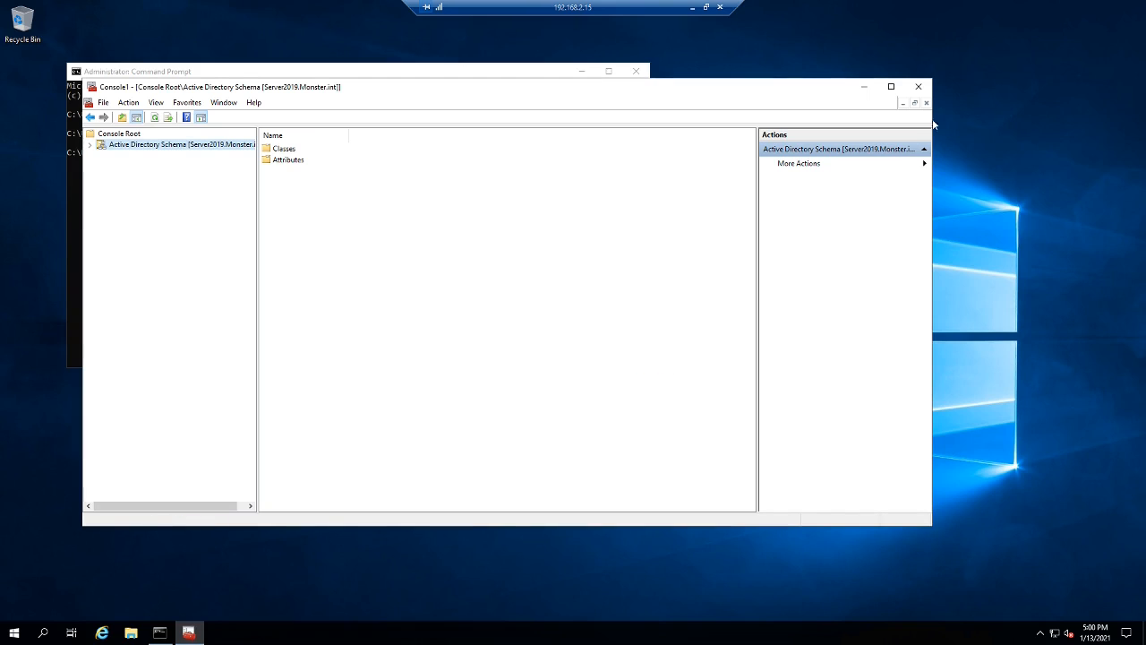
click(918, 86)
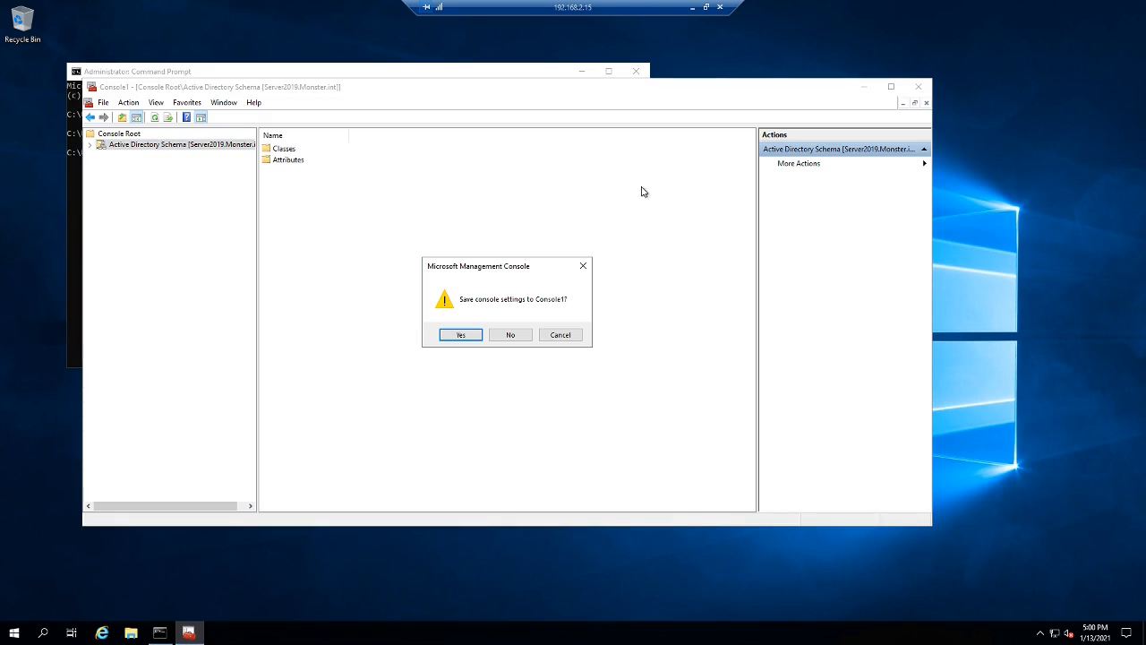
click(519, 334)
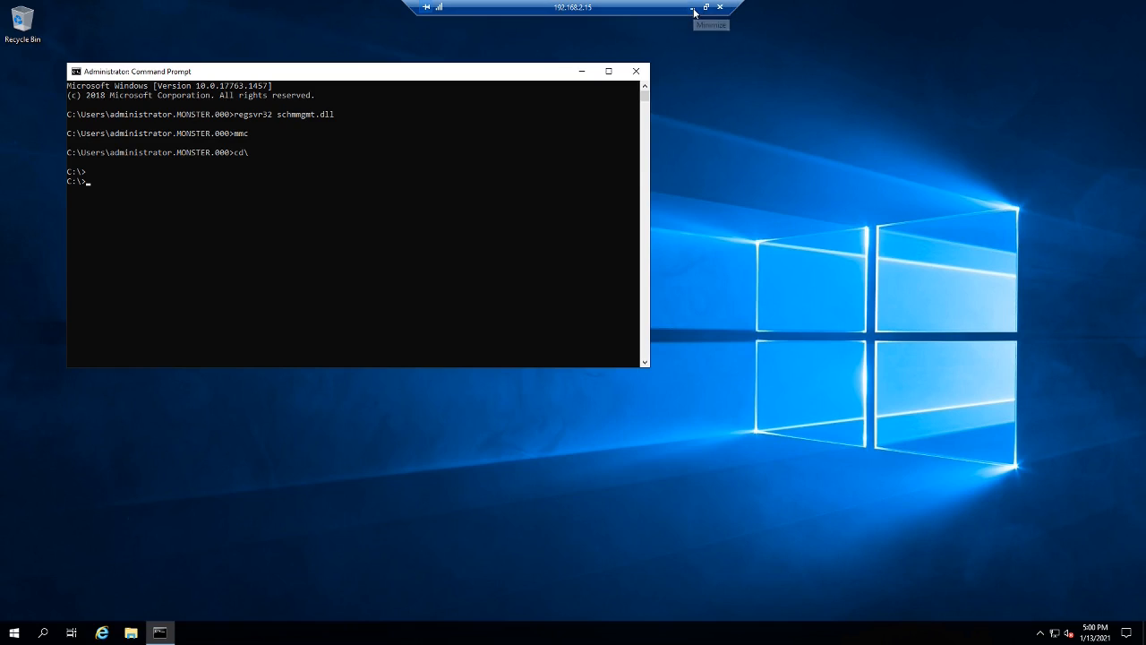
- Fix and run 'repadmin /showrepl' to check replication status
right_click(360, 230)
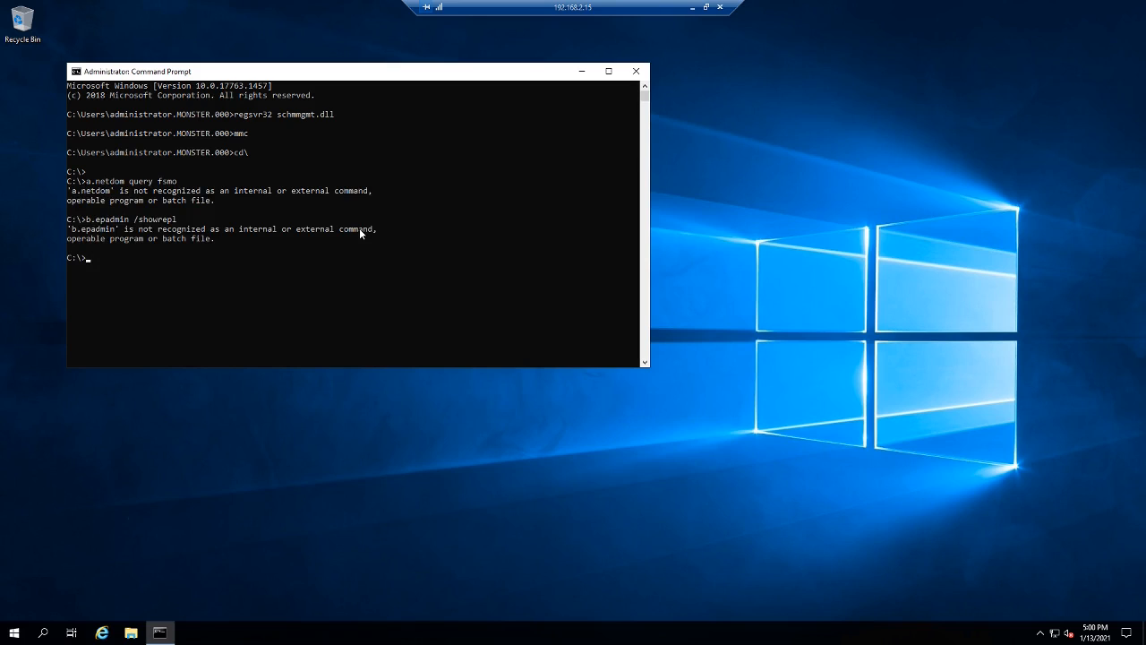
key(Up)
key(BackSpace)
key(BackSpace)
text(r)
key(Right)
key(Right)
key(Right)
key(Right)
key(Right)
key(Right)
key(Right)
key(Right)
key(BackSpace)
key(Return)
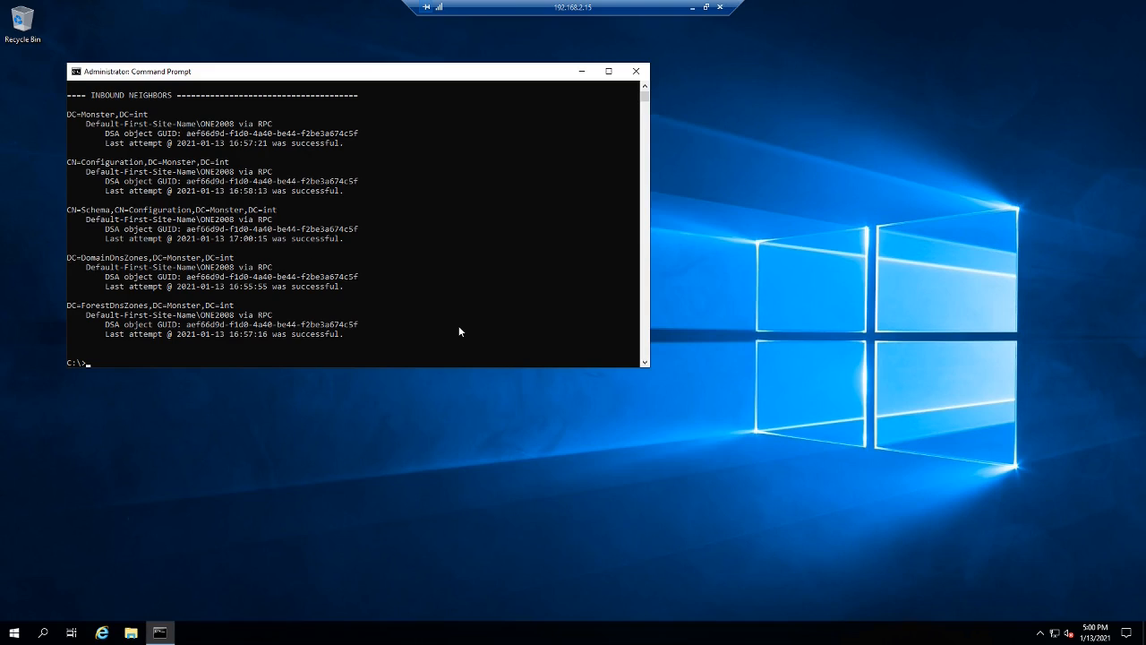
- Run 'netdom query fsmo', review the five role holders, and close Command Prompt
key(Up)
key(Up)
key(BackSpace)
key(BackSpace)
key(Return)
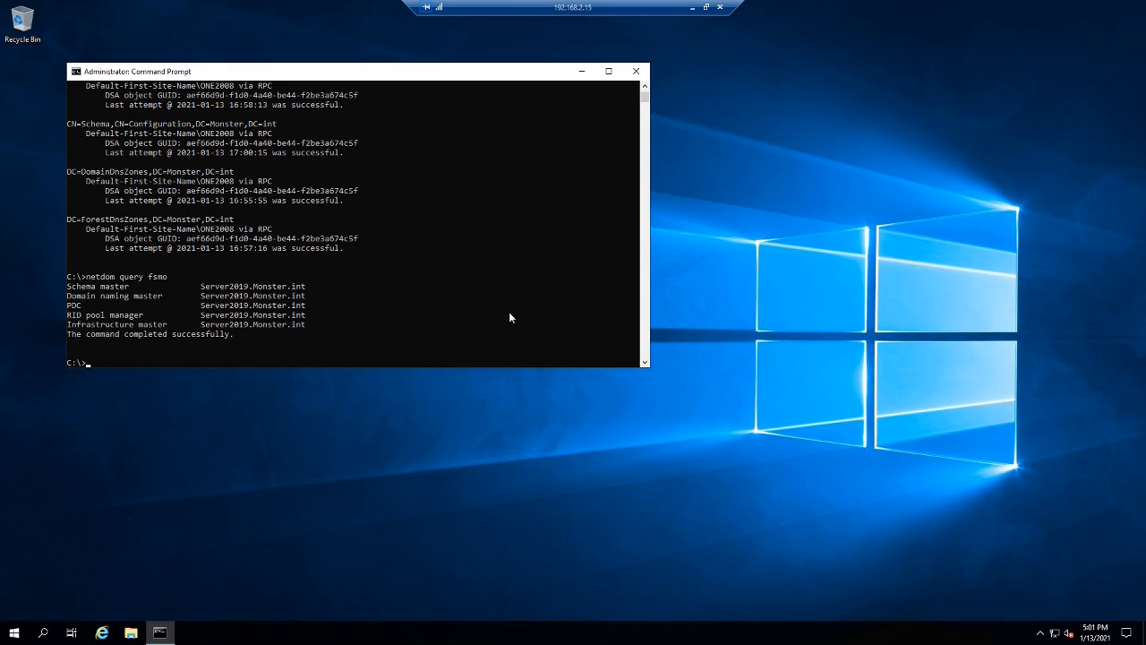
scroll(509, 317, up, 2)
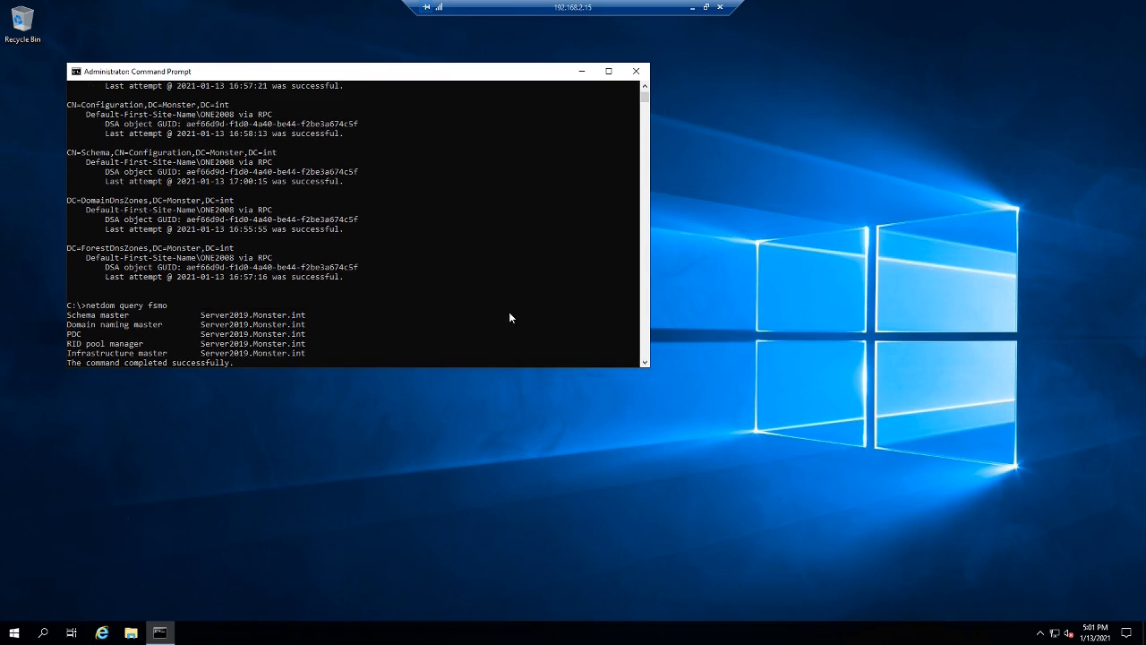
scroll(510, 317, up, 2)
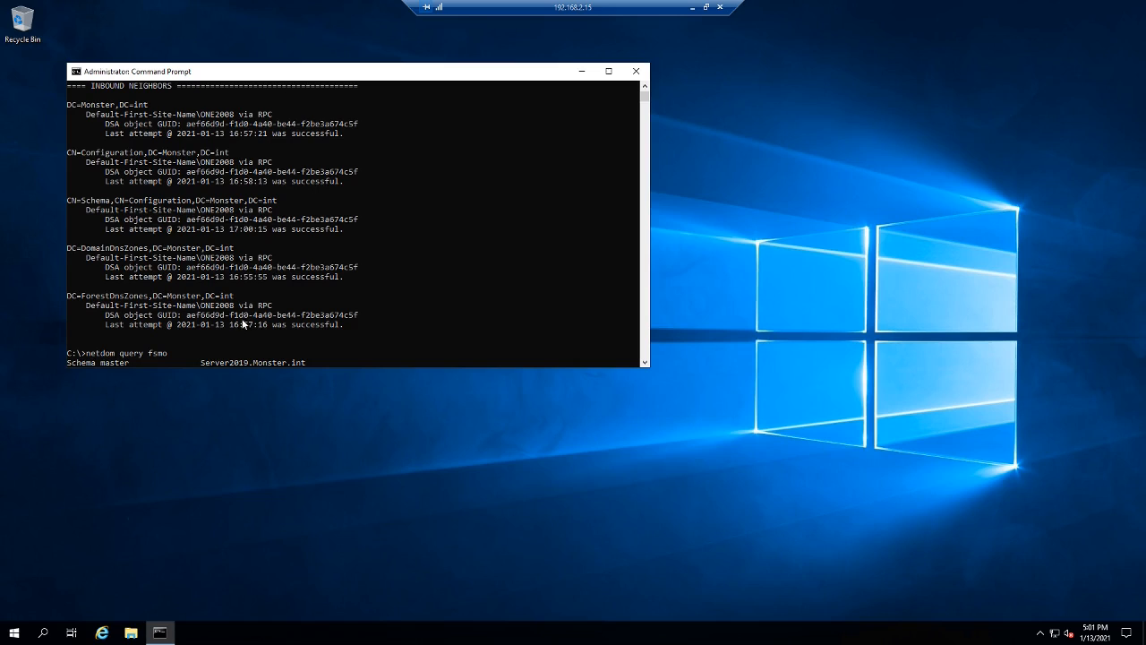
click(636, 70)
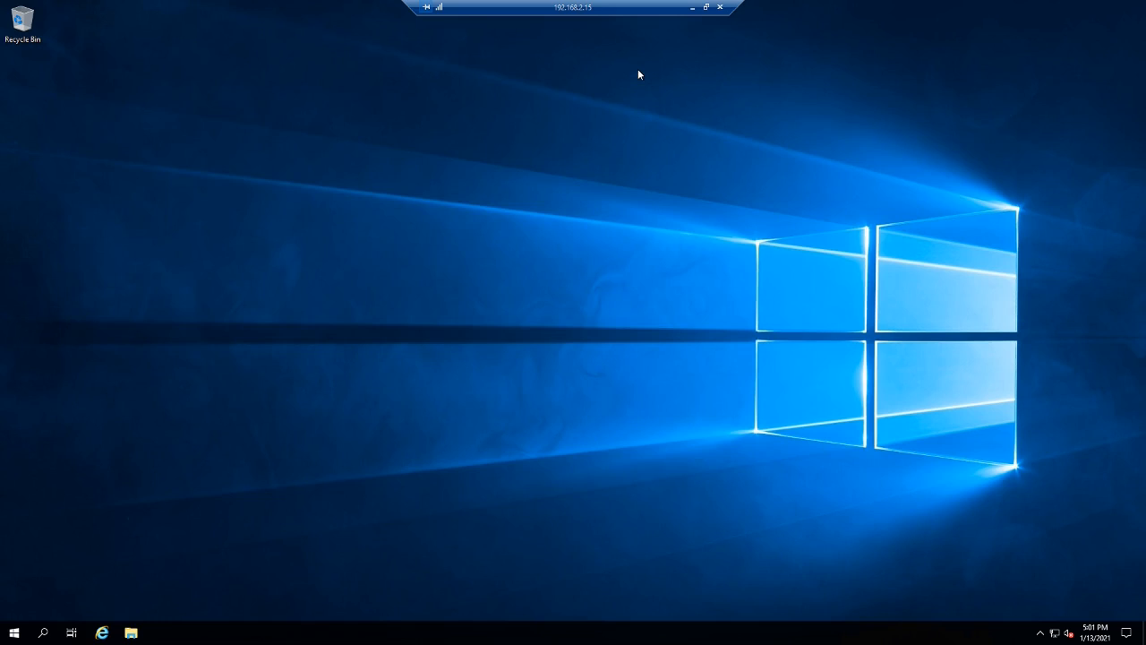
- On ONE2008, open Sites and Services and navigate to Default-First-Site-Name > Servers > ONE2008 > NTDS Settings
click(694, 9)
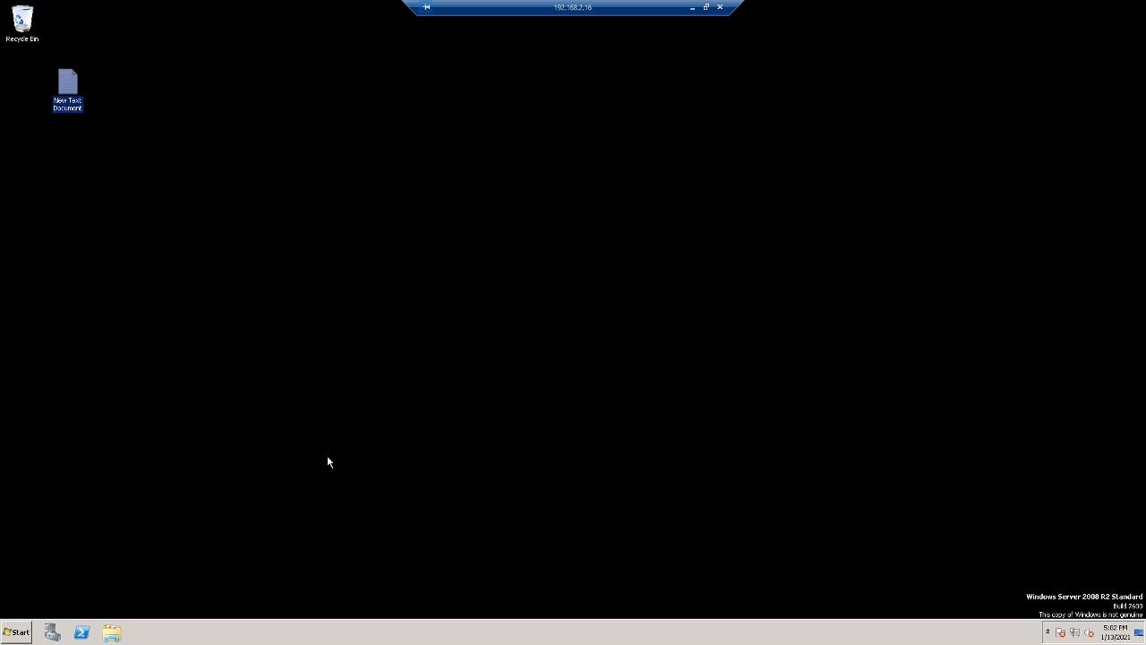
click(19, 634)
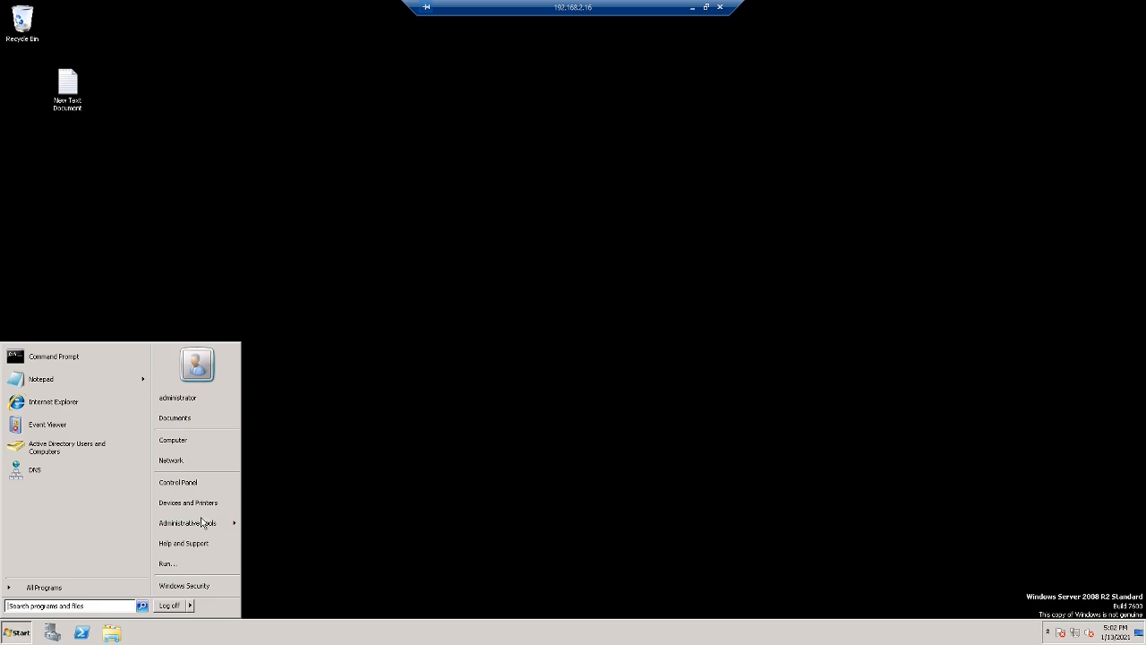
mouse_move(203, 523)
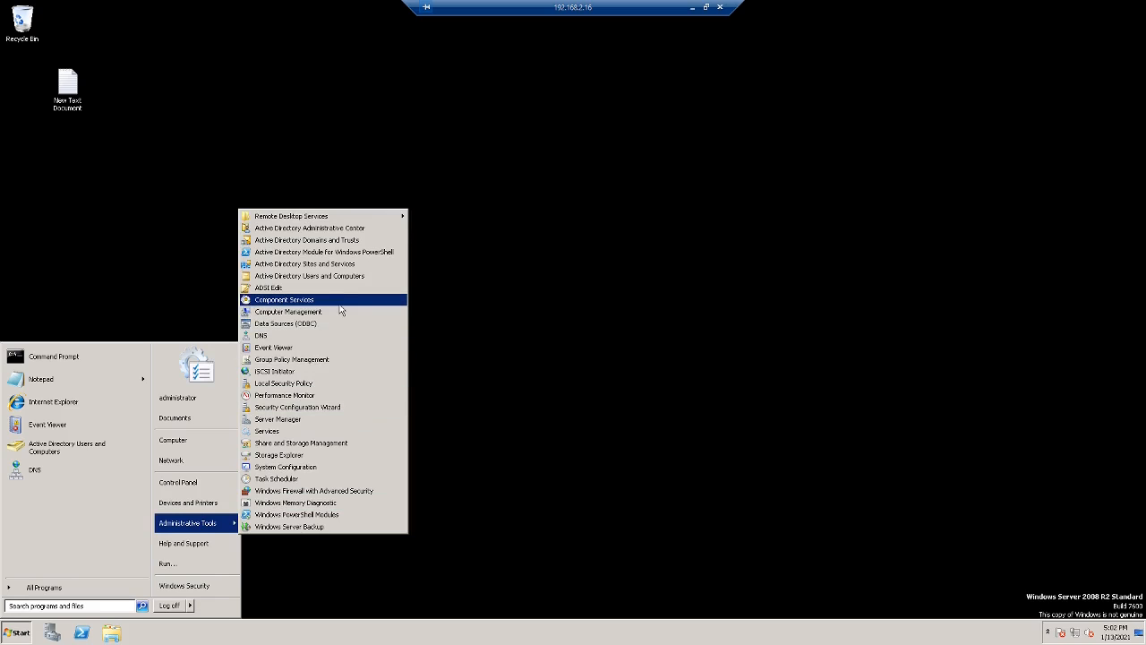
click(347, 265)
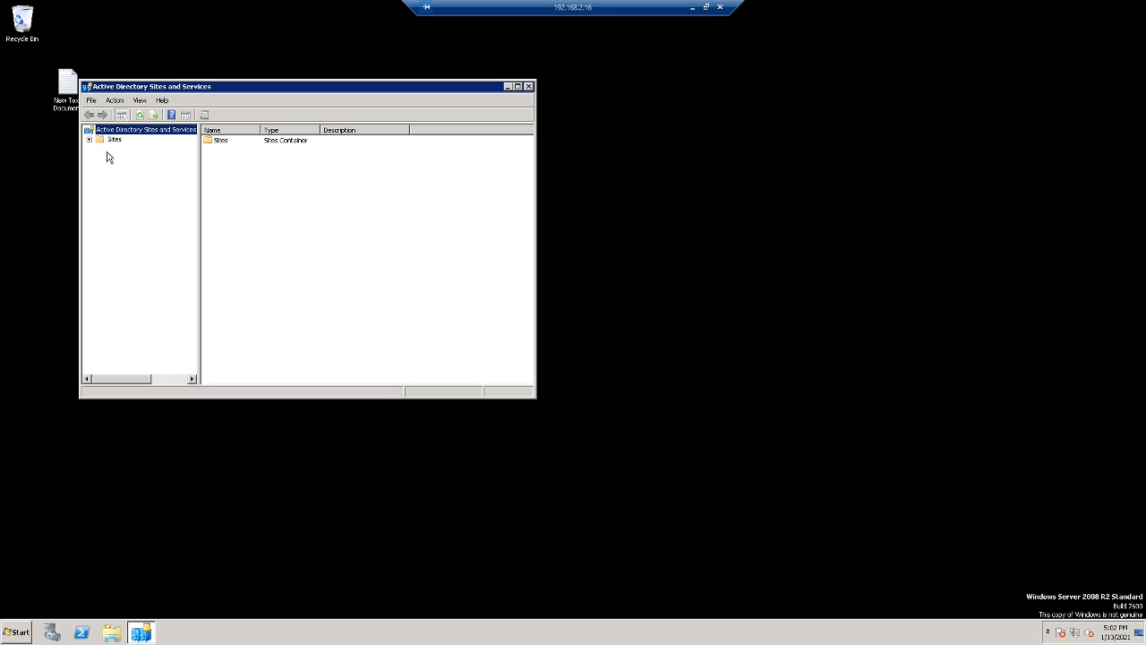
click(88, 141)
click(100, 169)
click(112, 178)
click(123, 186)
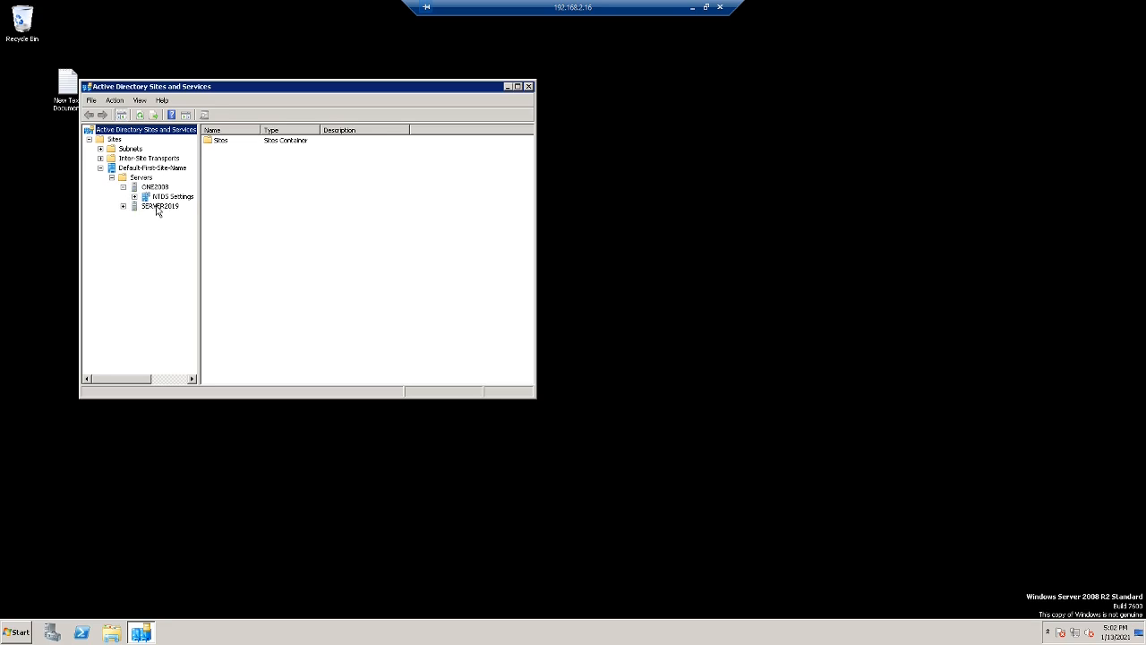
click(172, 199)
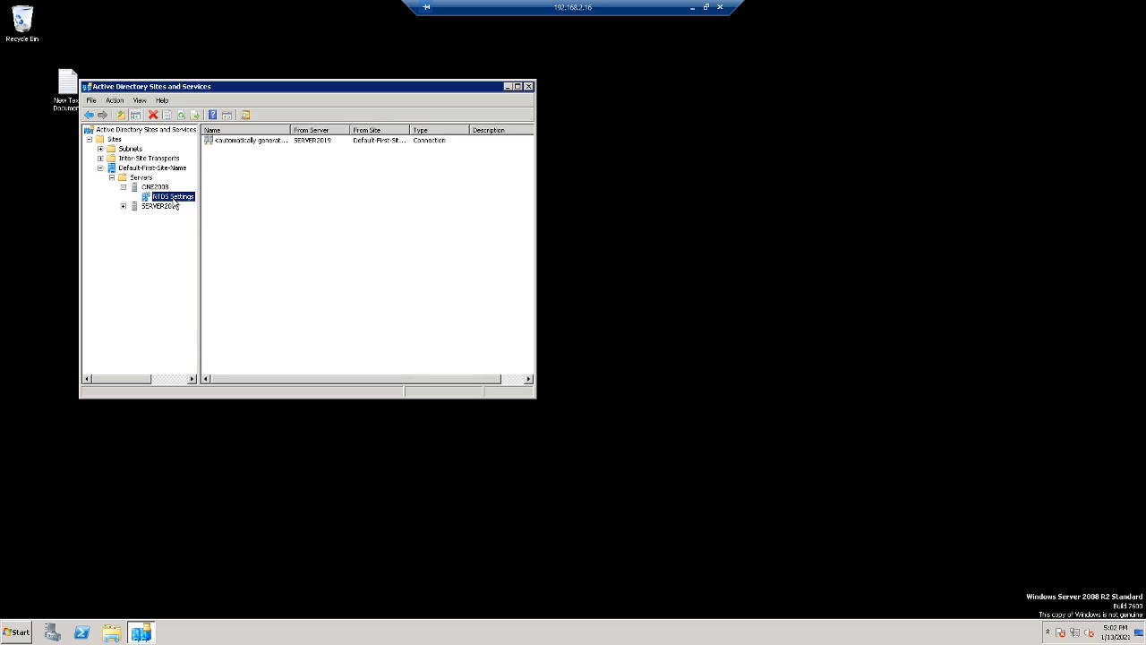
- Uncheck Global Catalog in NTDS Settings properties, apply it, and close Sites and Services
right_click(174, 201)
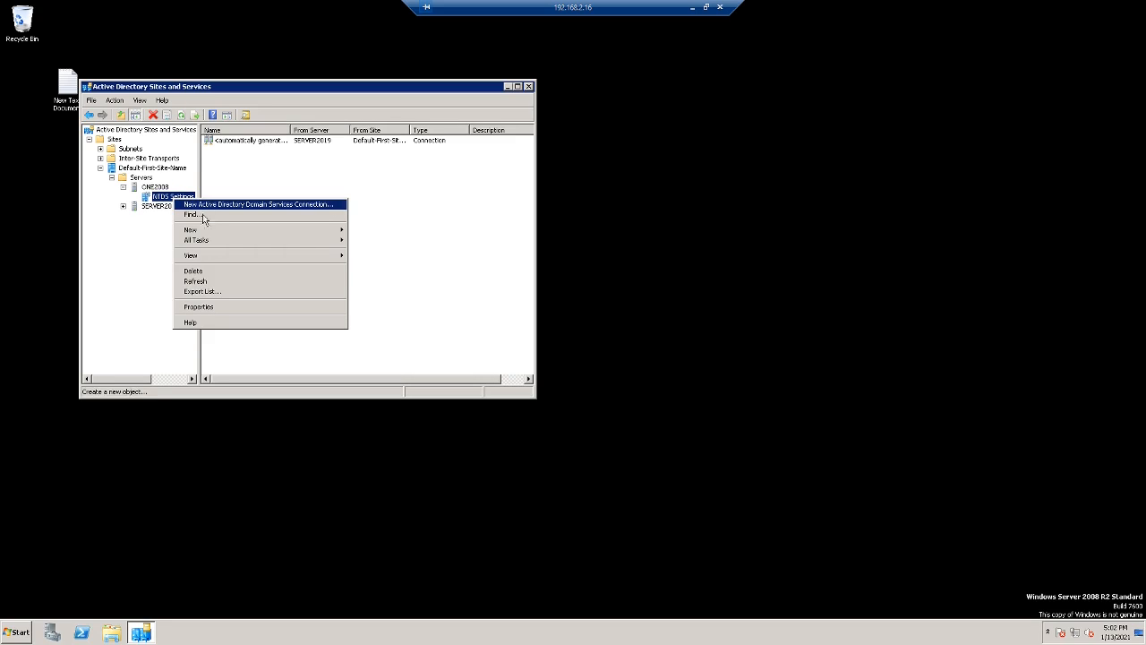
click(212, 308)
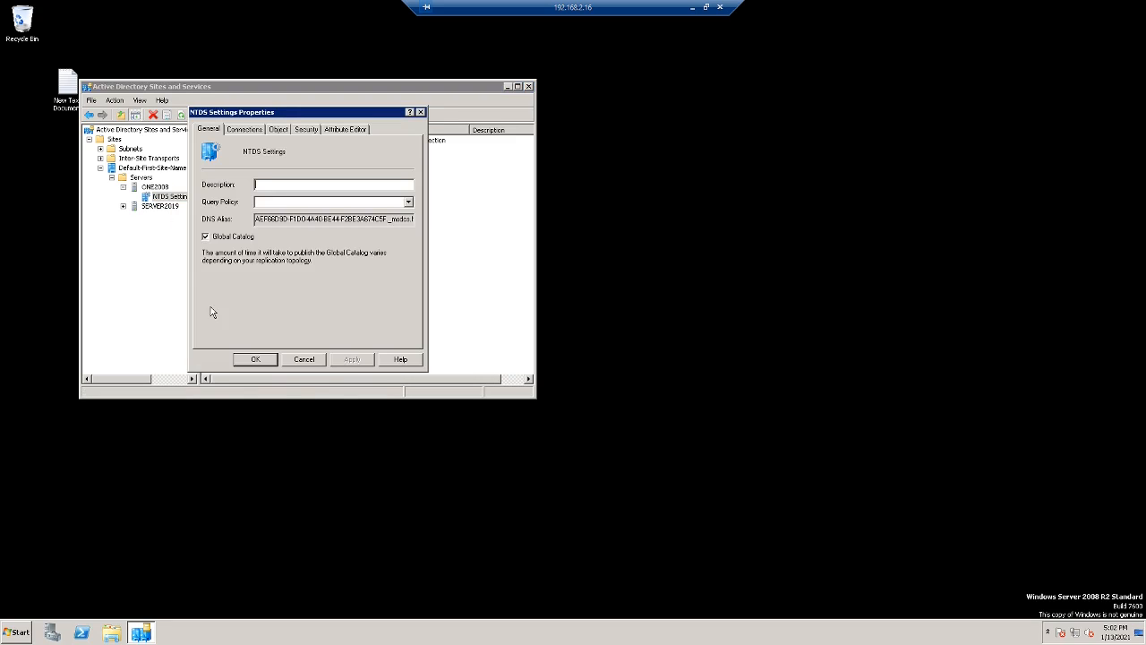
click(206, 237)
click(344, 358)
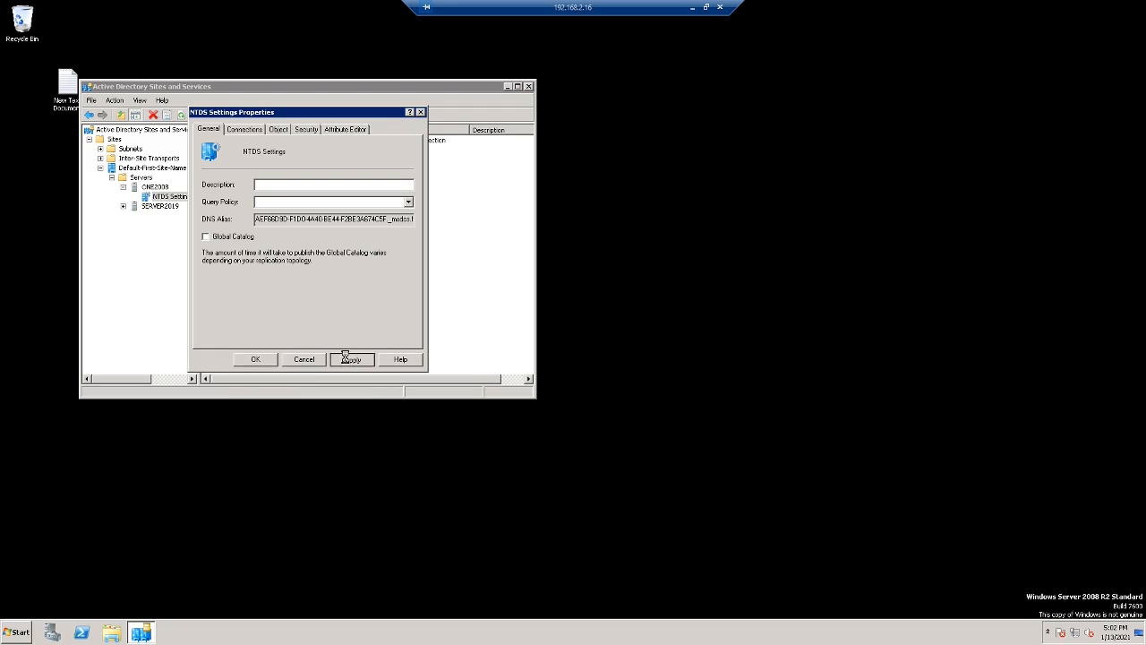
click(260, 362)
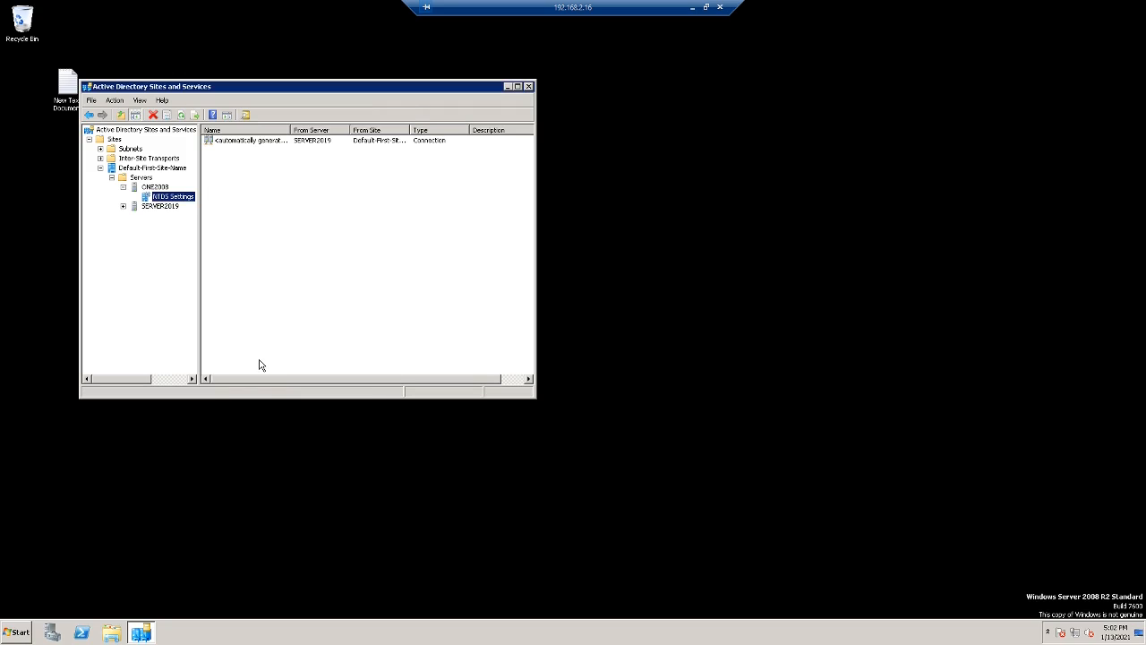
click(529, 88)
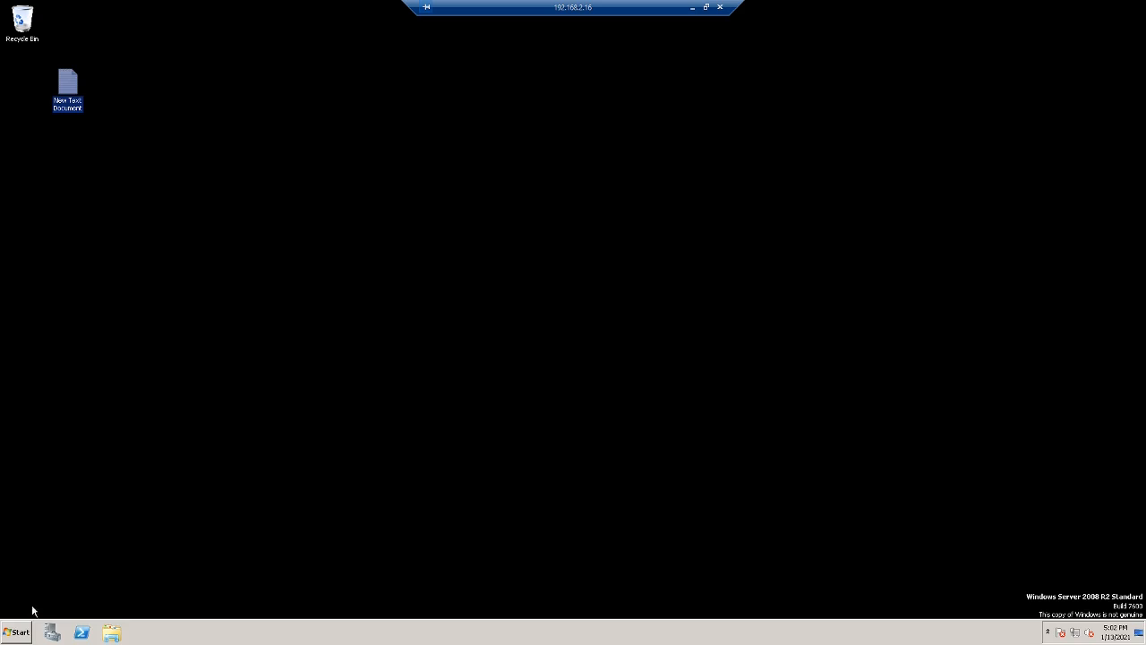
- Launch dcpromo and proceed past Welcome, leaving 'Delete the domain' unchecked
click(15, 633)
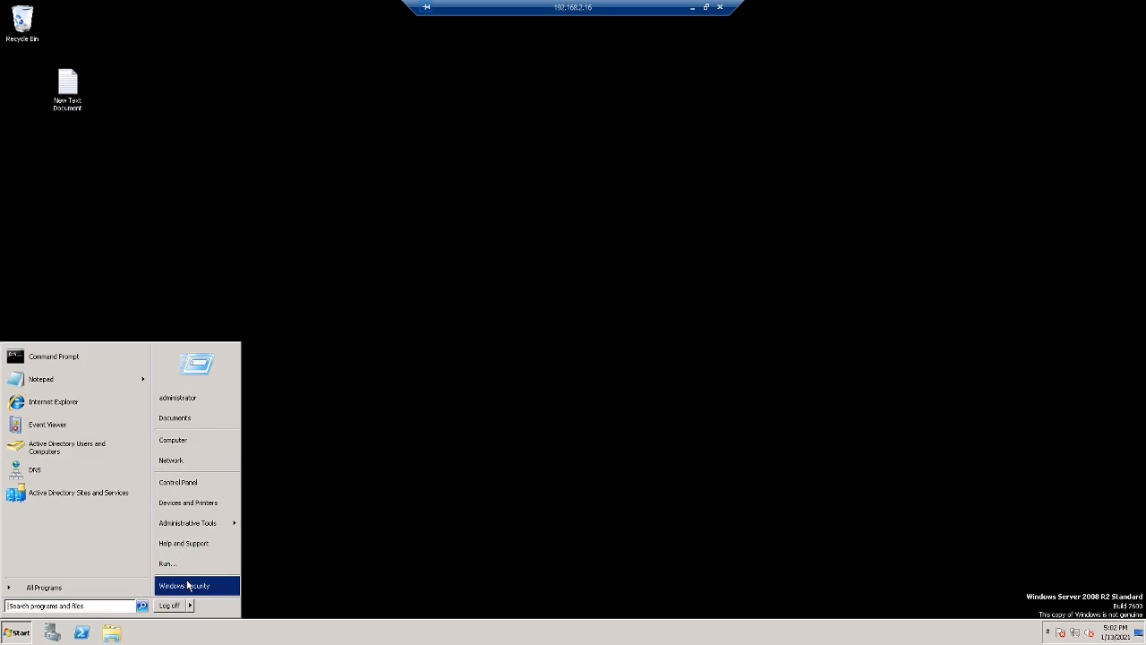
text(dc)
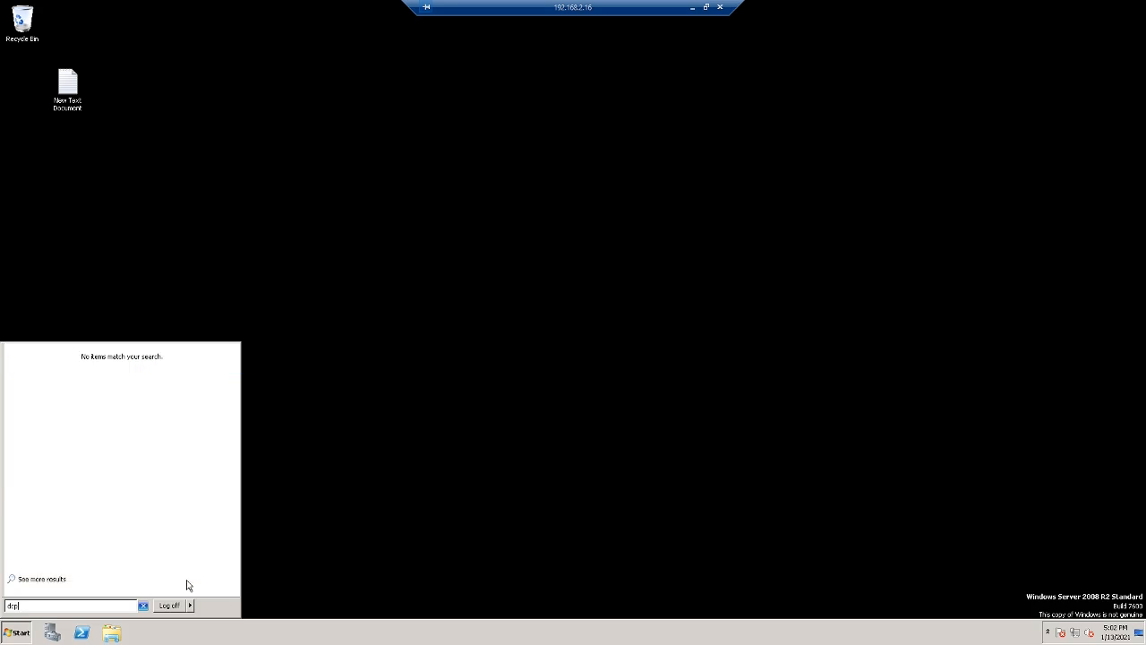
text(promo)
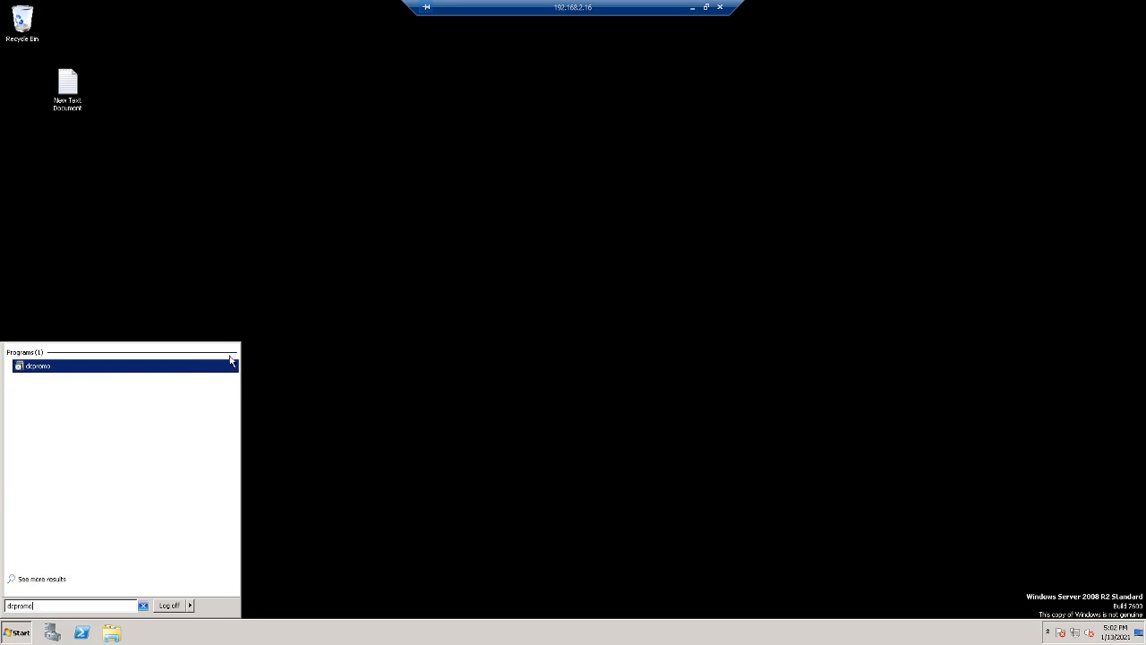
click(46, 367)
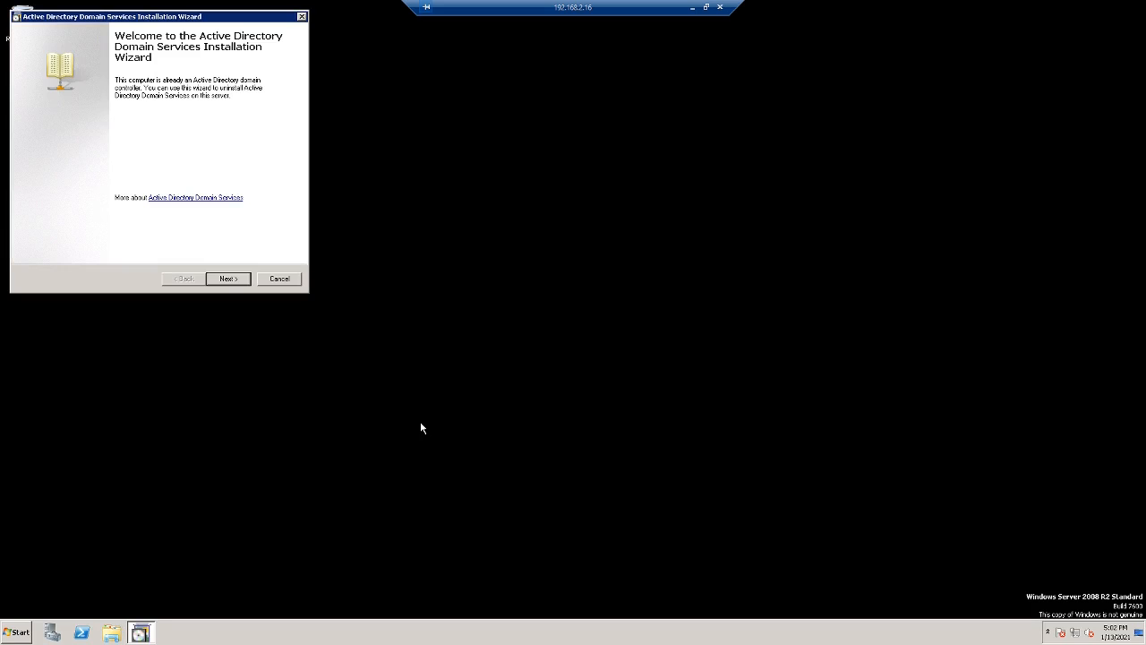
click(229, 279)
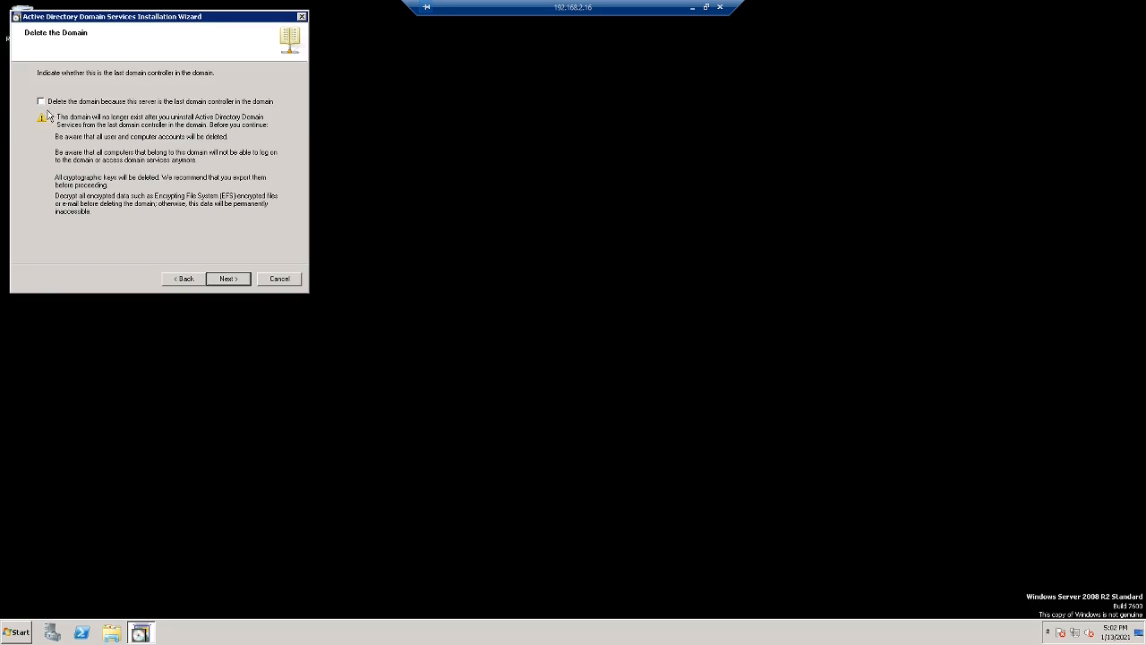
click(240, 280)
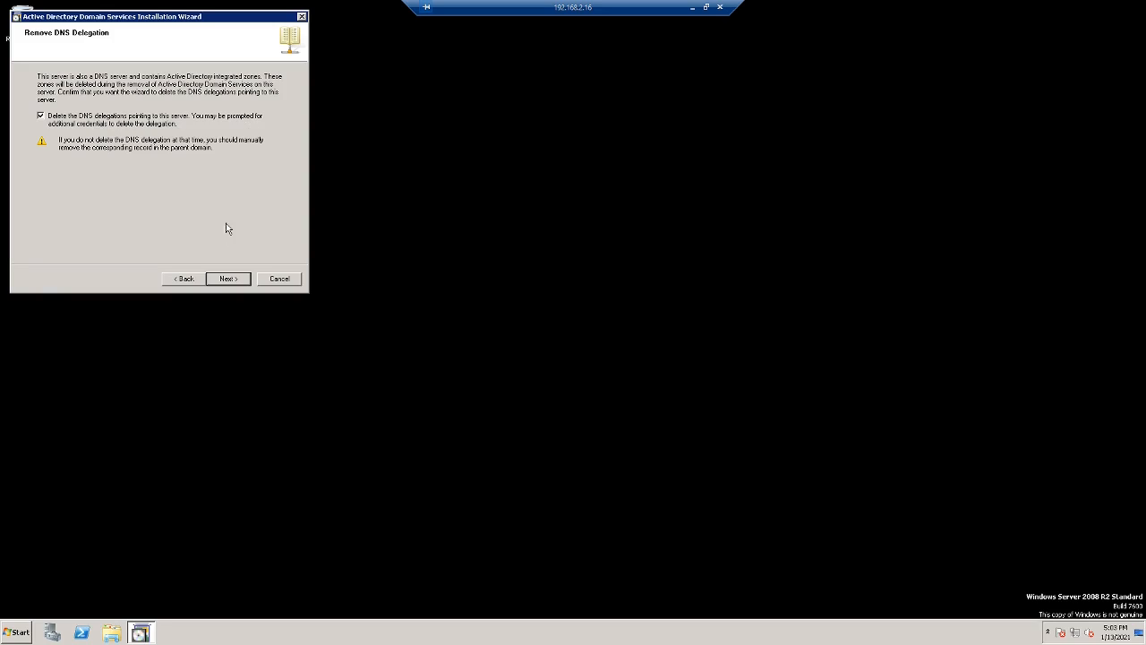
- Enter domain admin credentials for delegation removal, set a new local Administrator password, and demote ONE2008
click(231, 279)
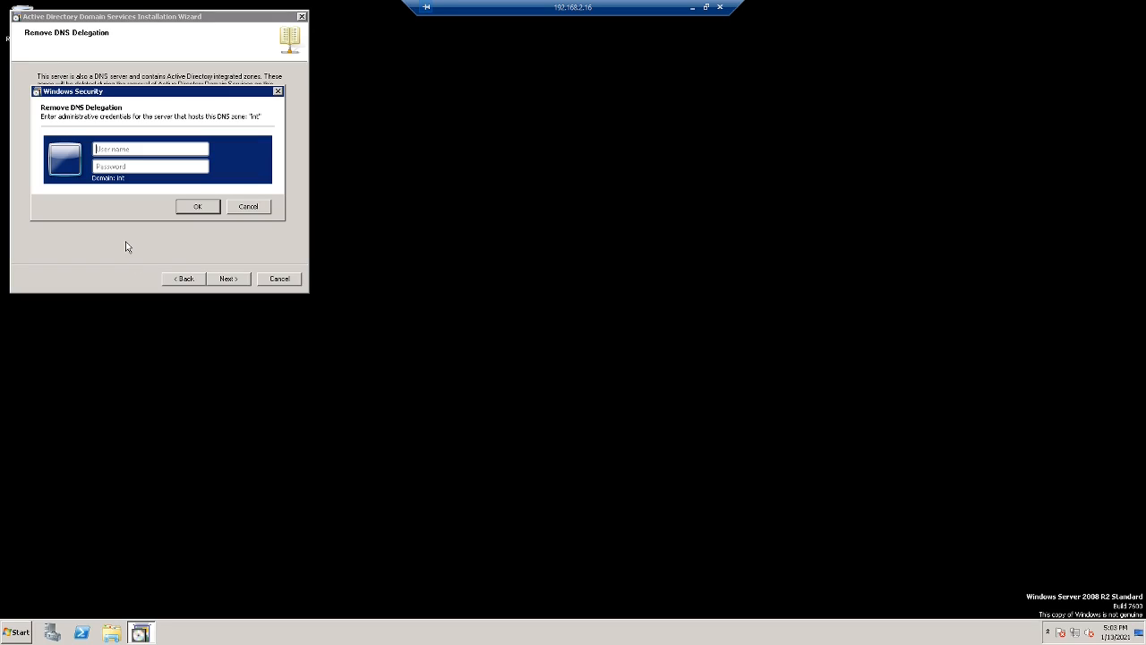
text(morter\administrato*********)
click(196, 207)
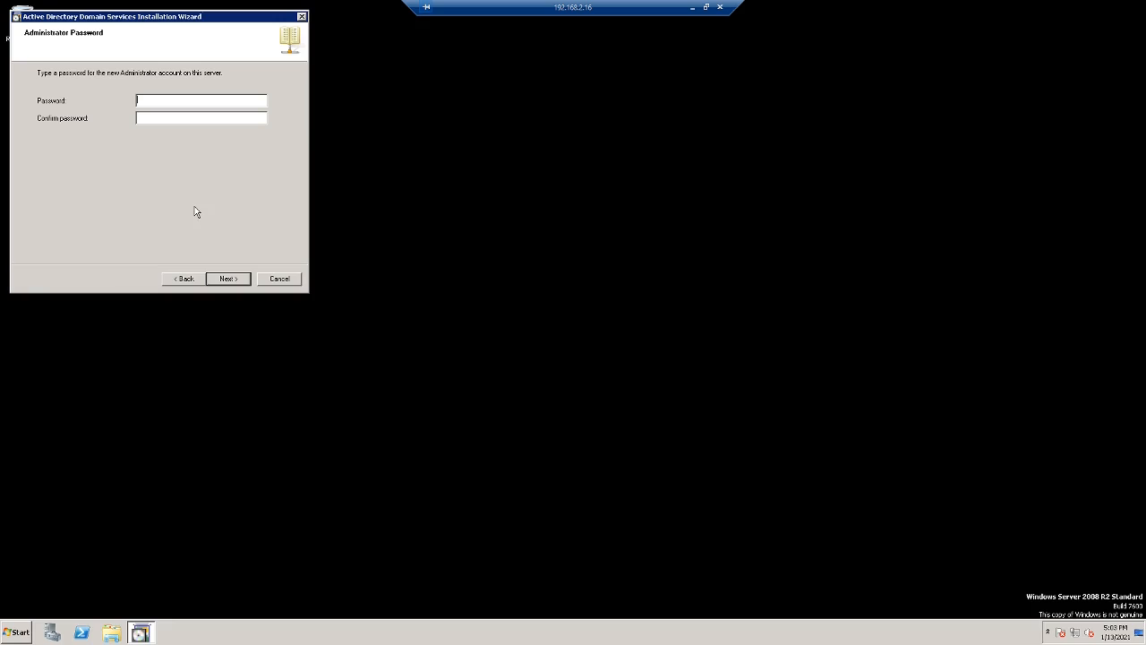
text(********************)
click(233, 281)
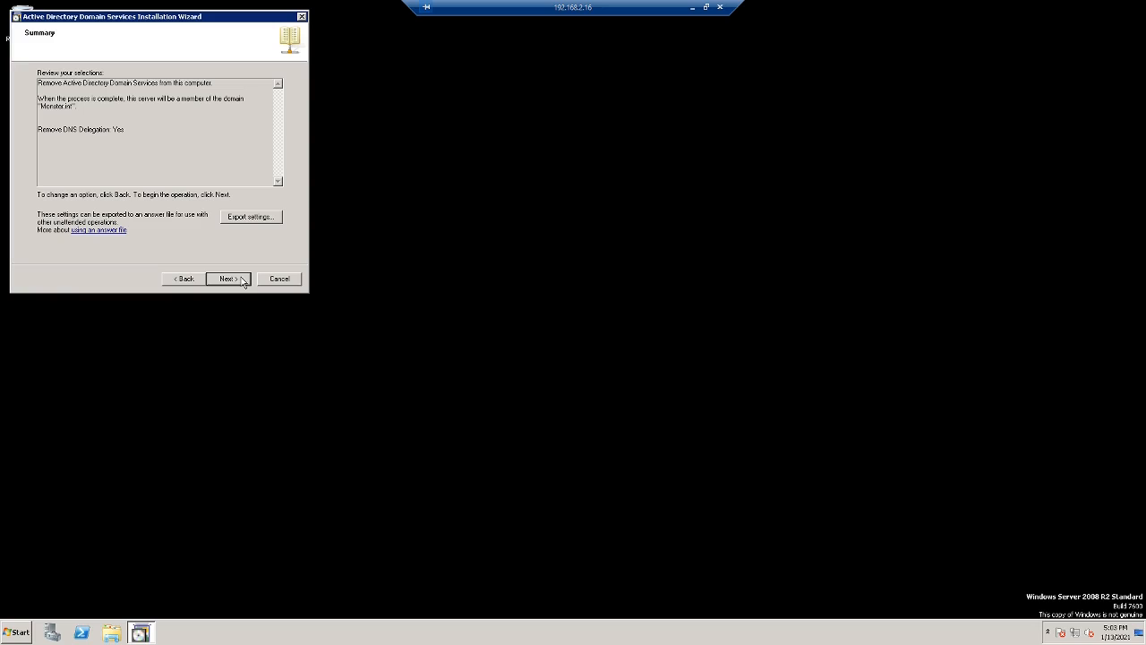
click(235, 284)
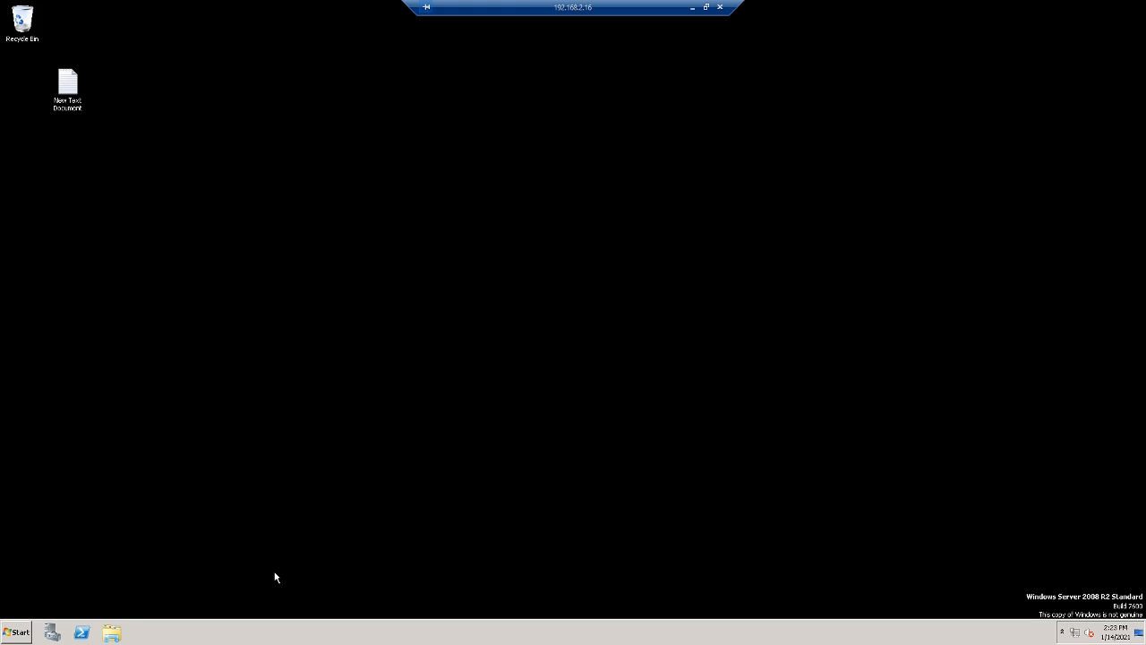
- Check in Computer properties that ONE2008 is still a Monster.int member
click(111, 633)
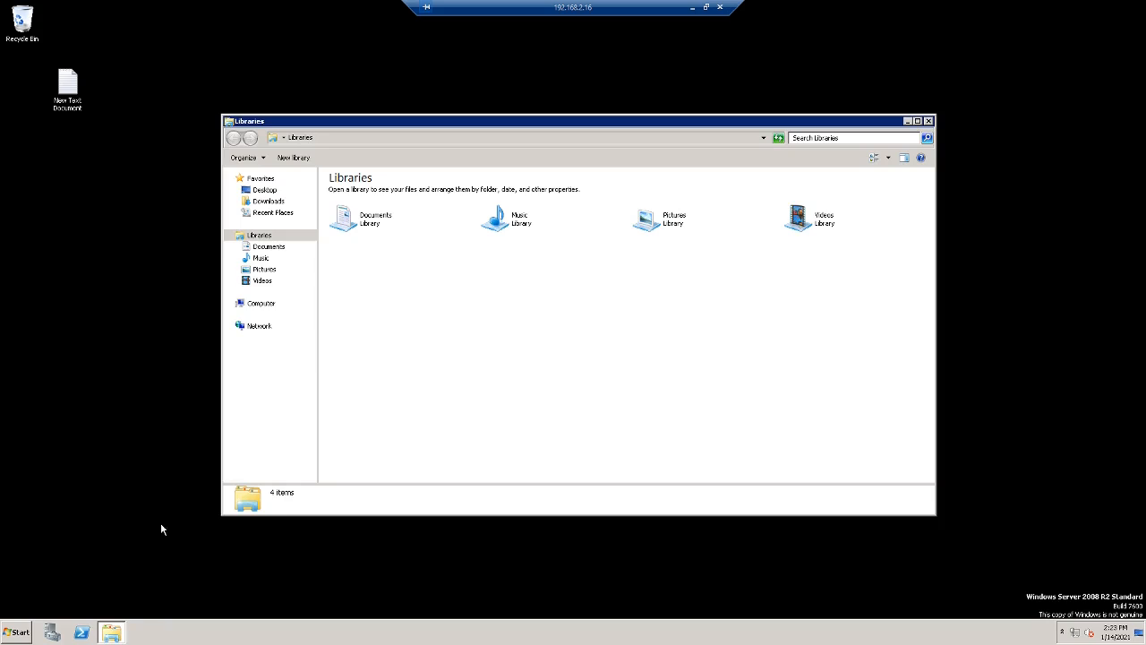
right_click(264, 305)
click(292, 420)
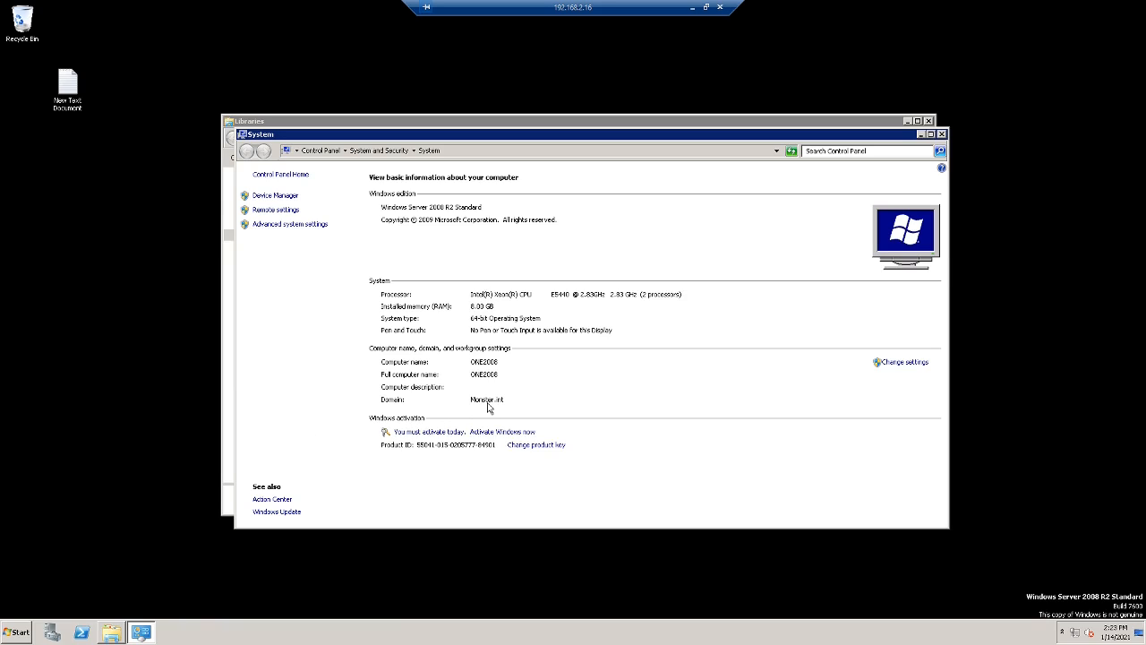
click(941, 133)
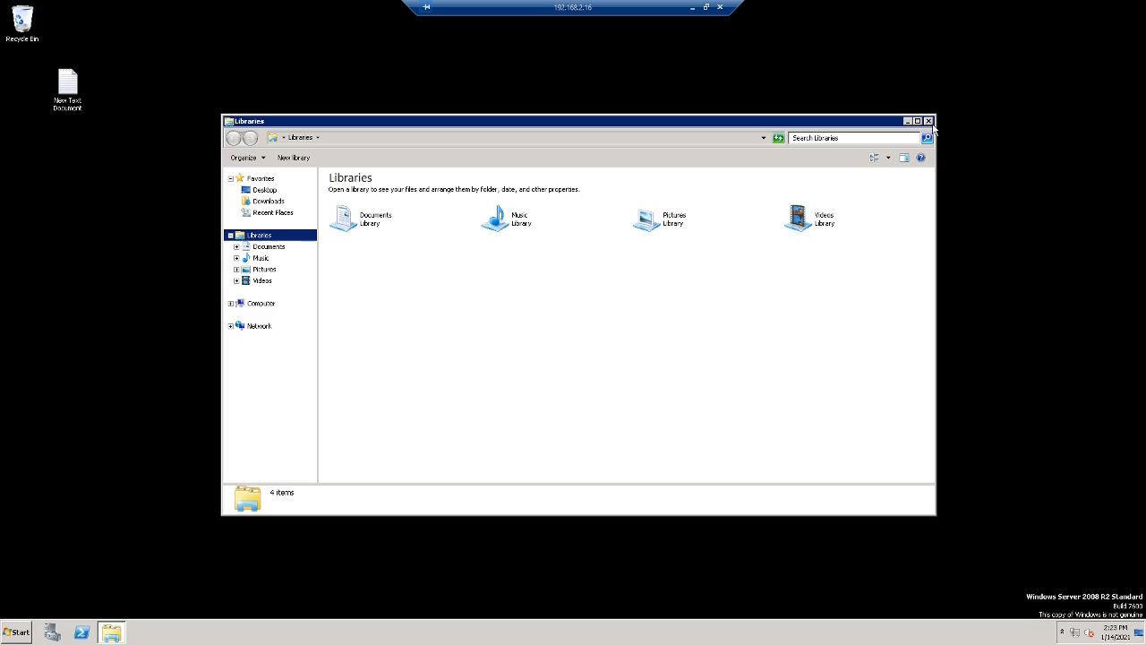
click(929, 121)
- Open Users and Computers and confirm Domain Controllers lists only SERVER2019
click(22, 632)
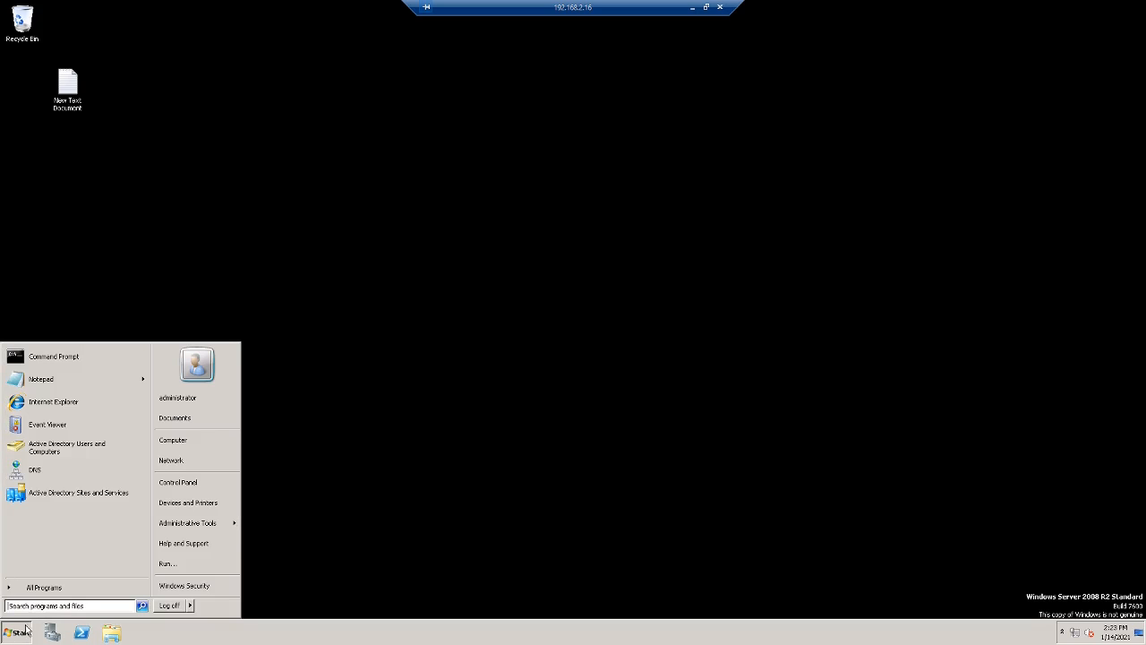
mouse_move(234, 527)
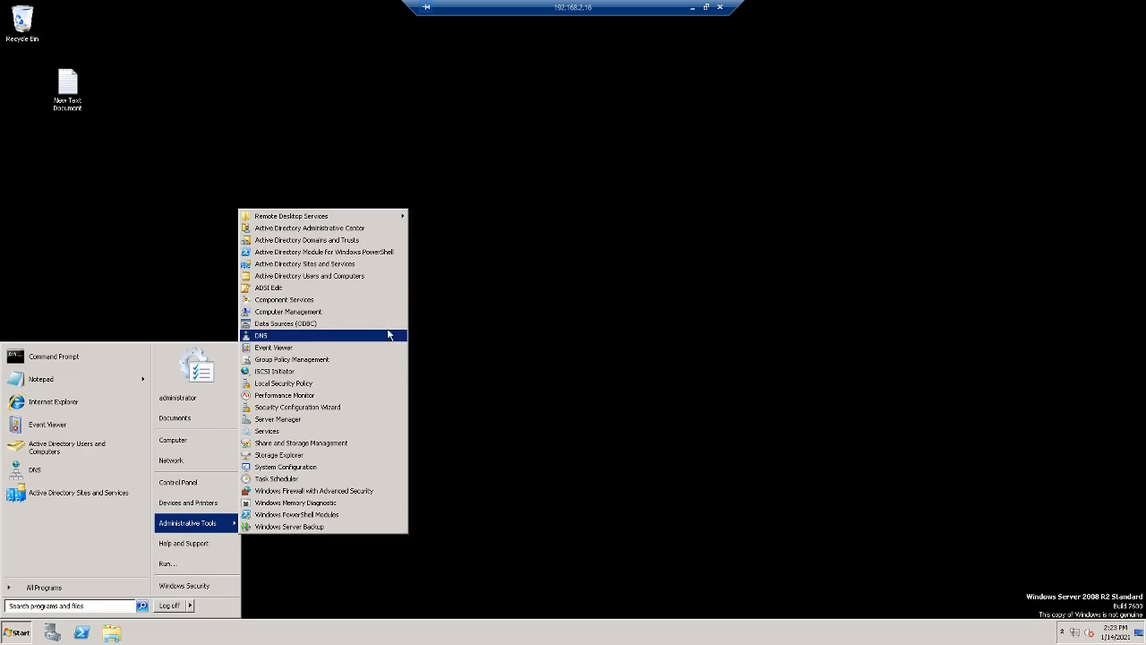
click(352, 275)
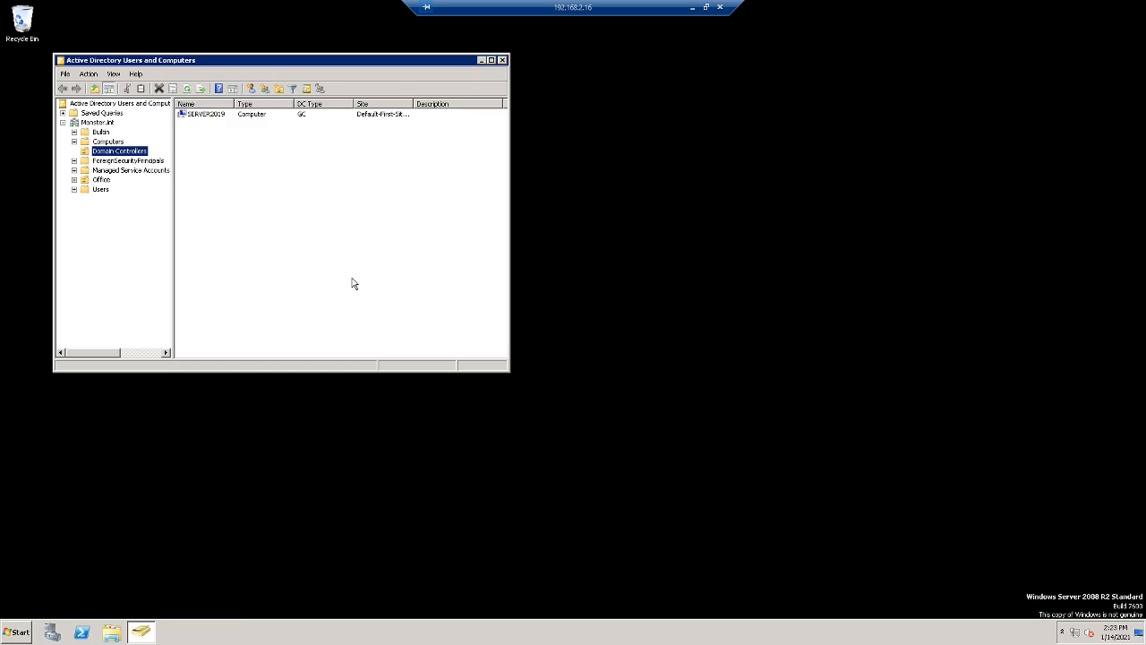
click(113, 160)
click(114, 154)
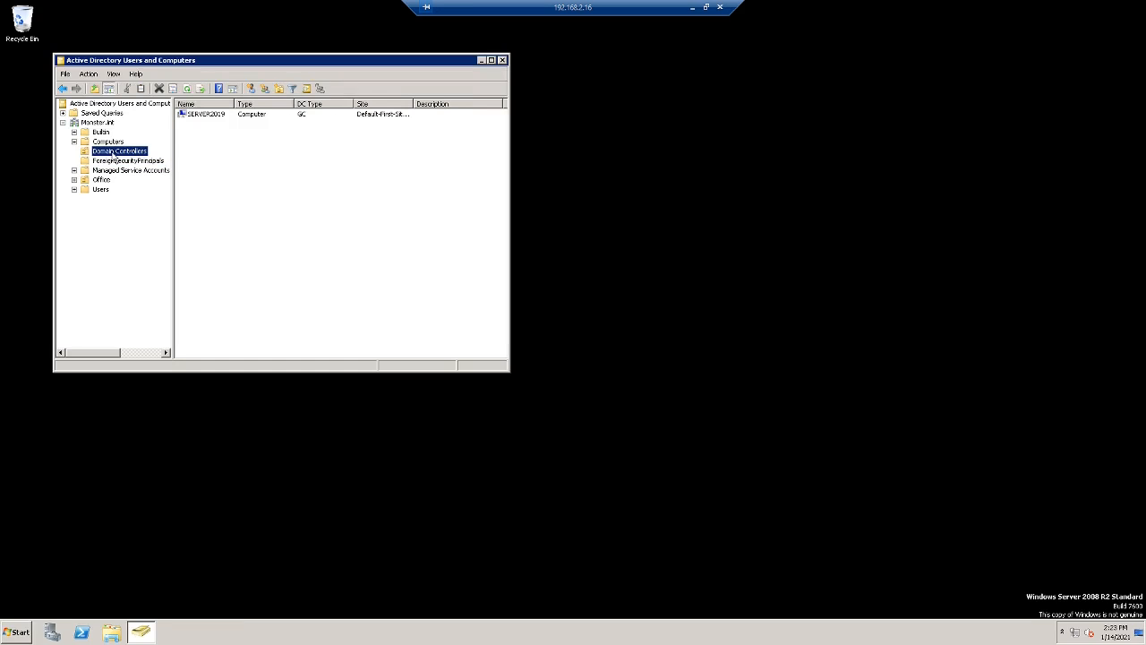